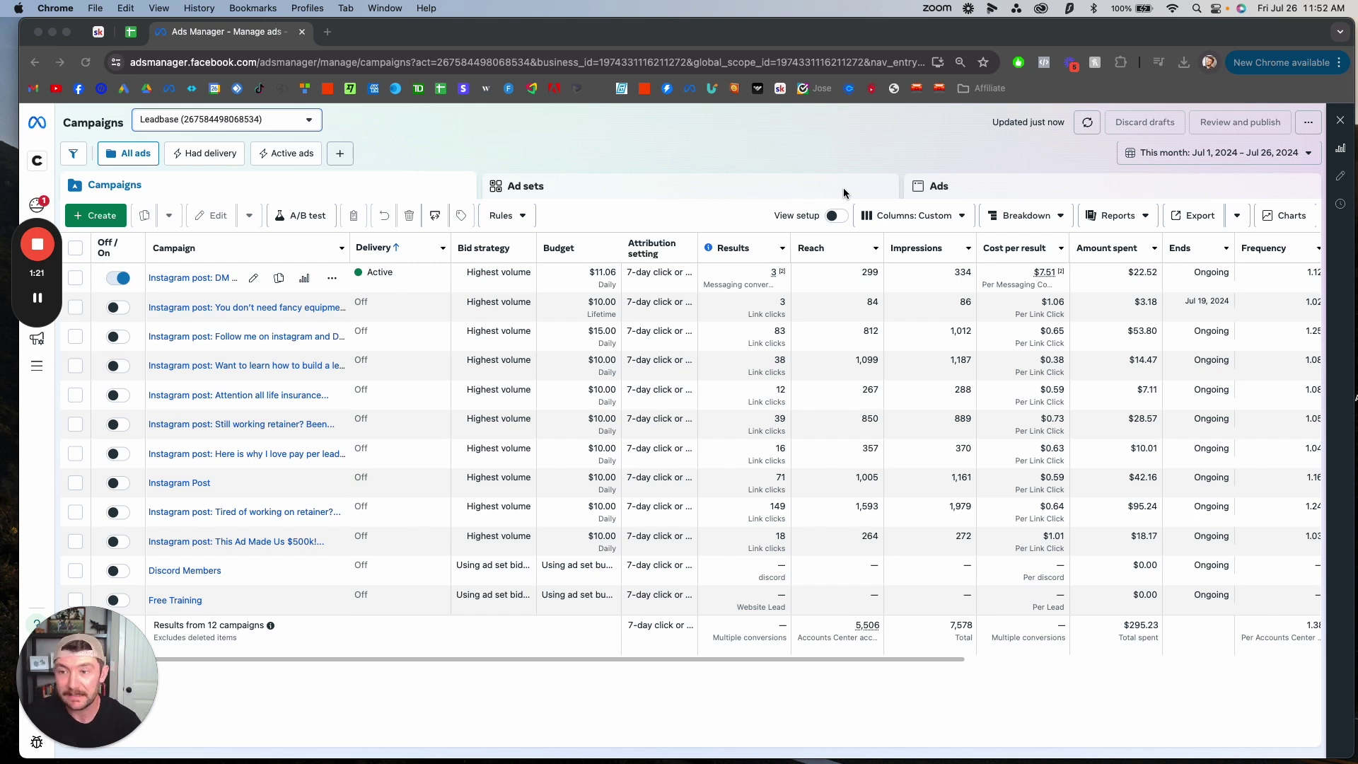
- Create a new campaign with Leads as the objective, keeping Auction buying
click(104, 220)
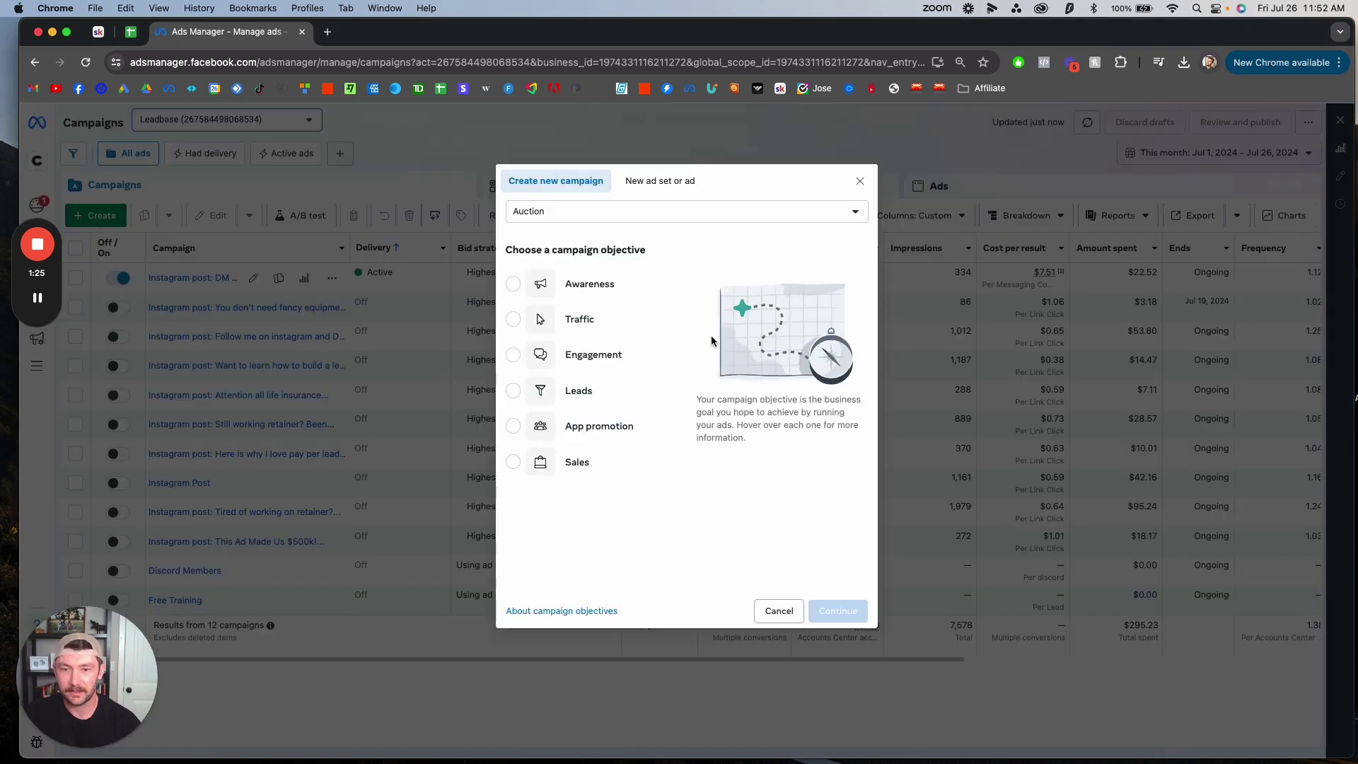
mouse_move(569, 394)
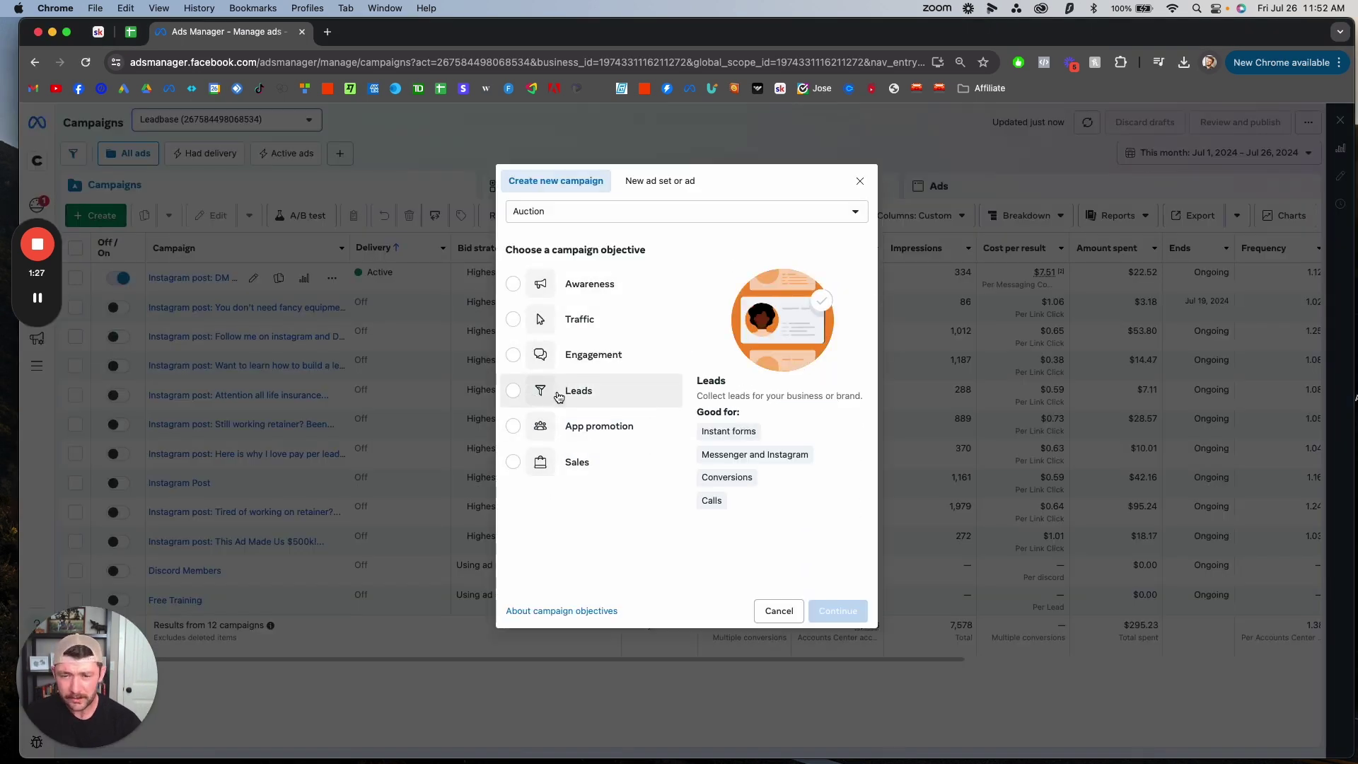
mouse_move(595, 350)
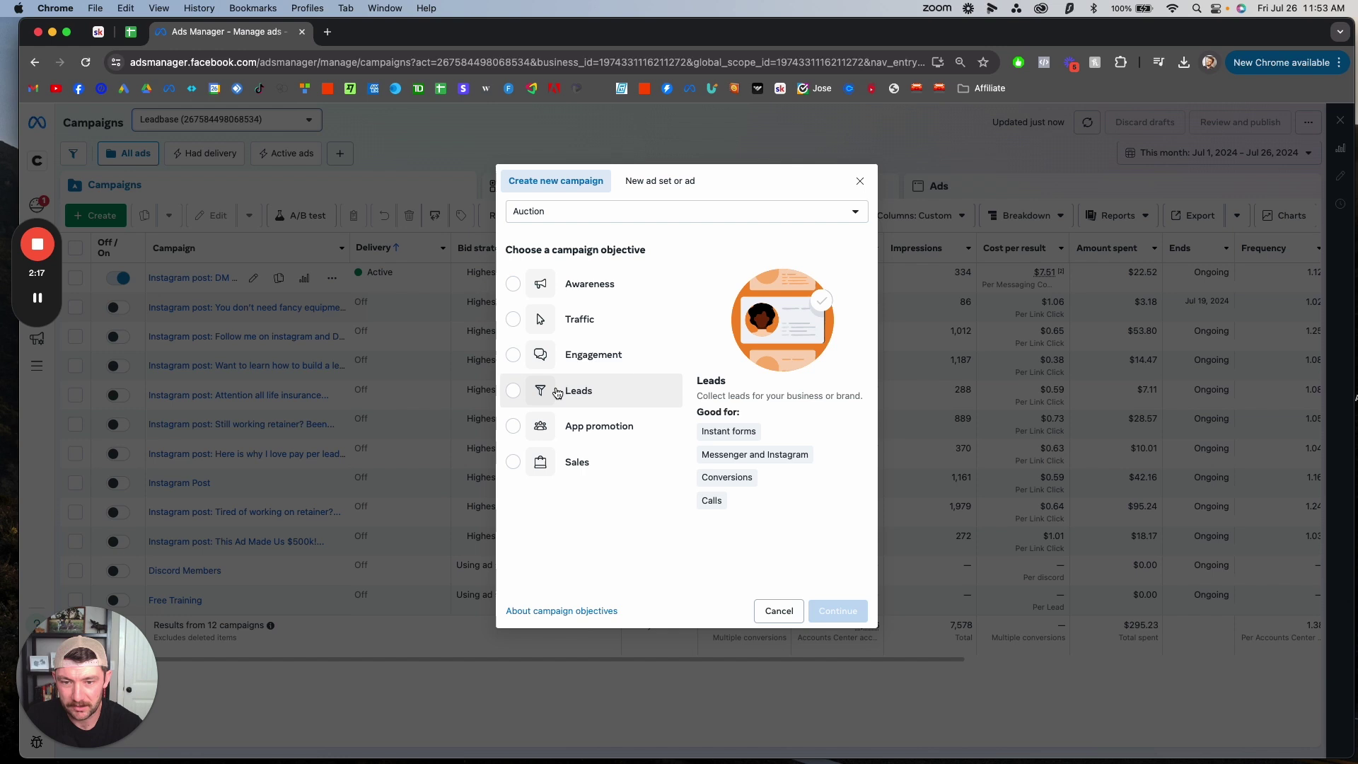
click(558, 393)
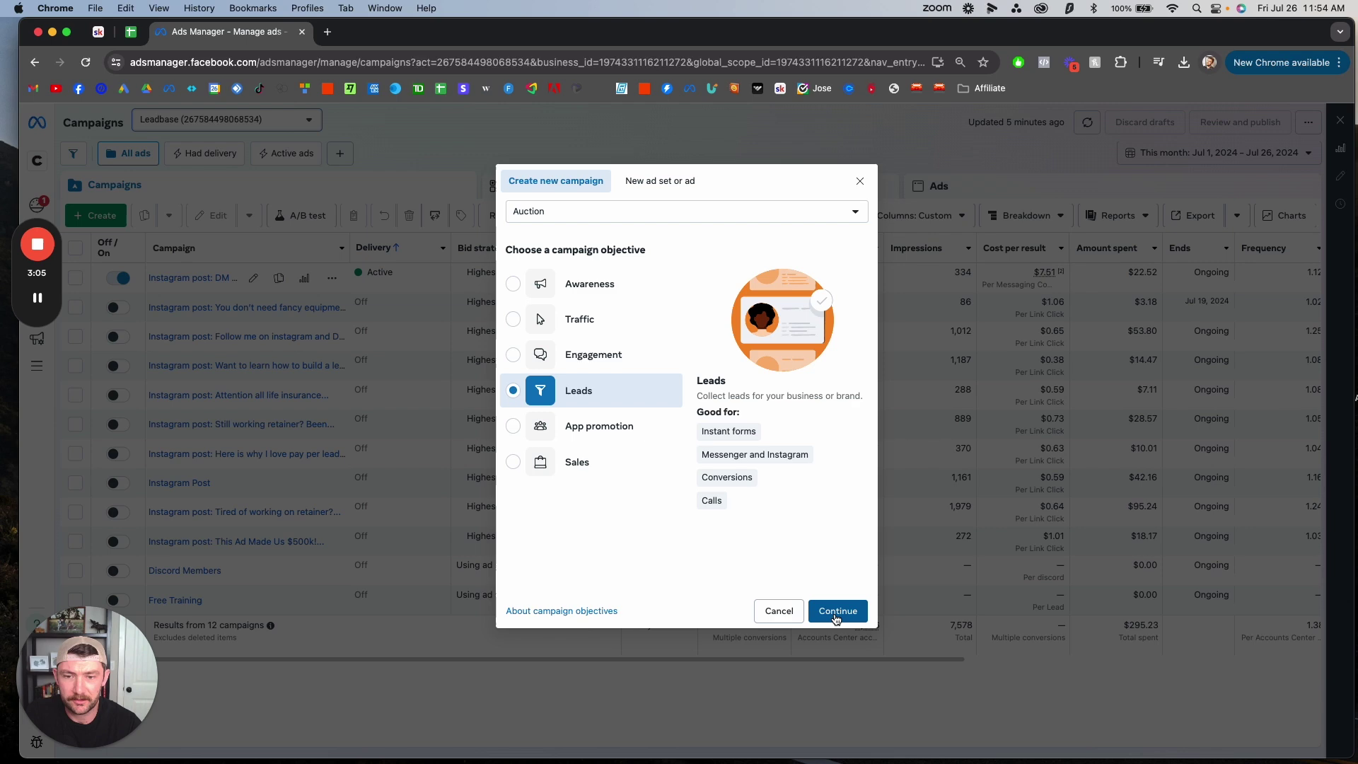
- Create the New Leads Campaign draft and review its settings and ad set budget strategy
click(835, 615)
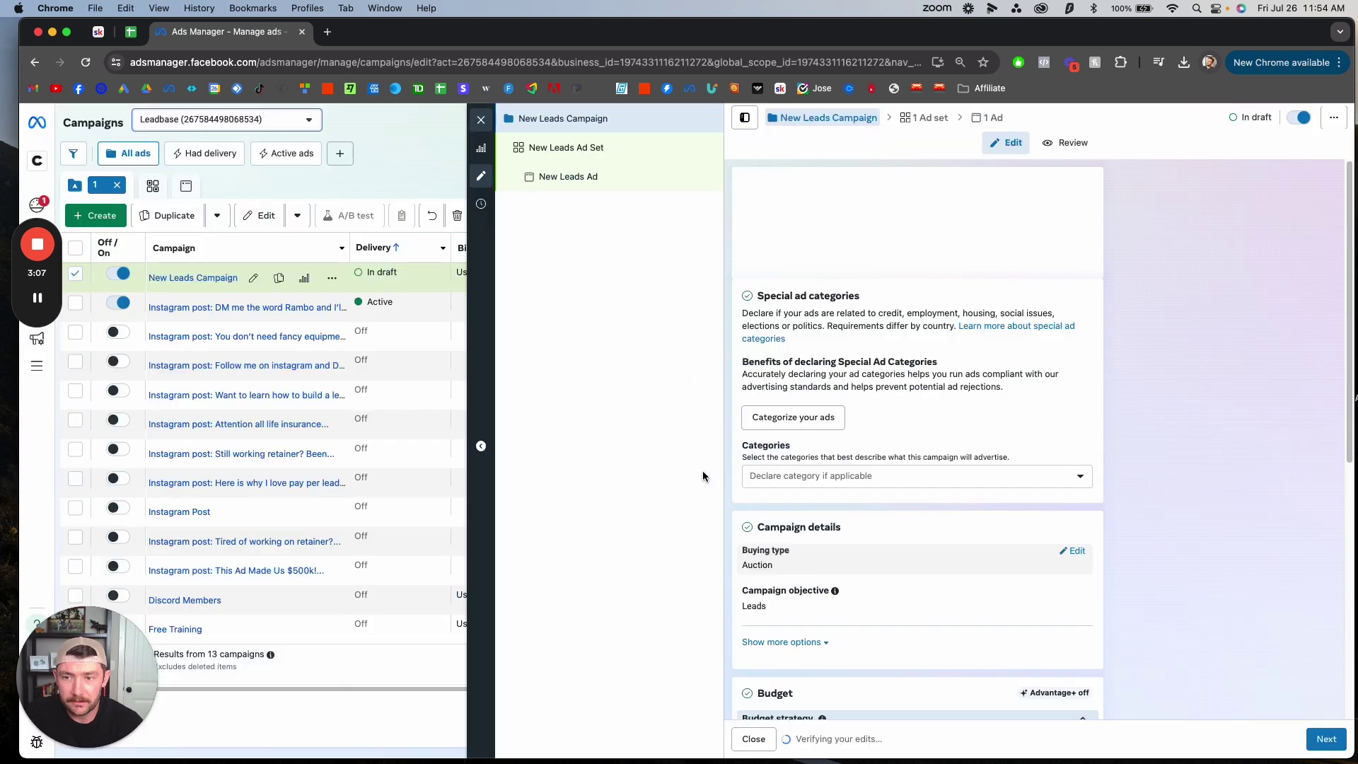
scroll(889, 339, down, 5)
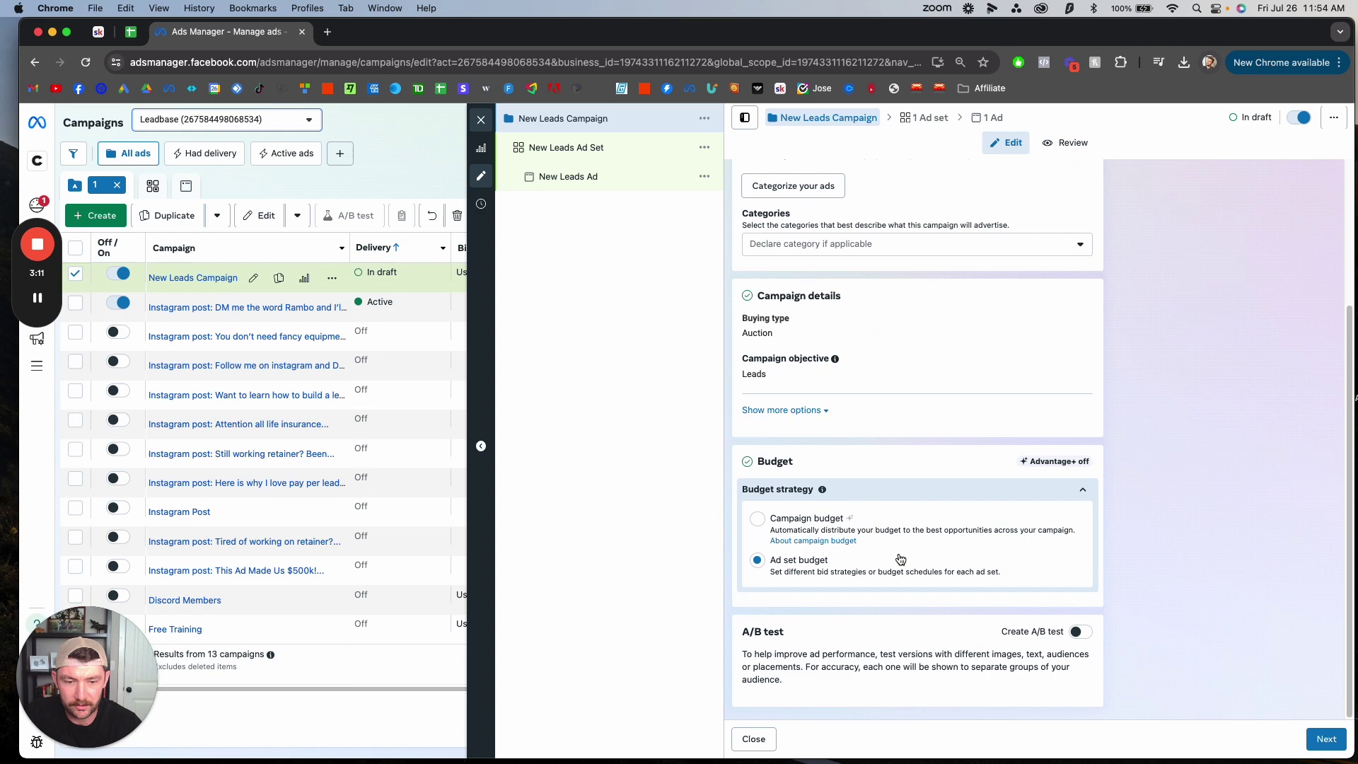
scroll(891, 562, up, 1)
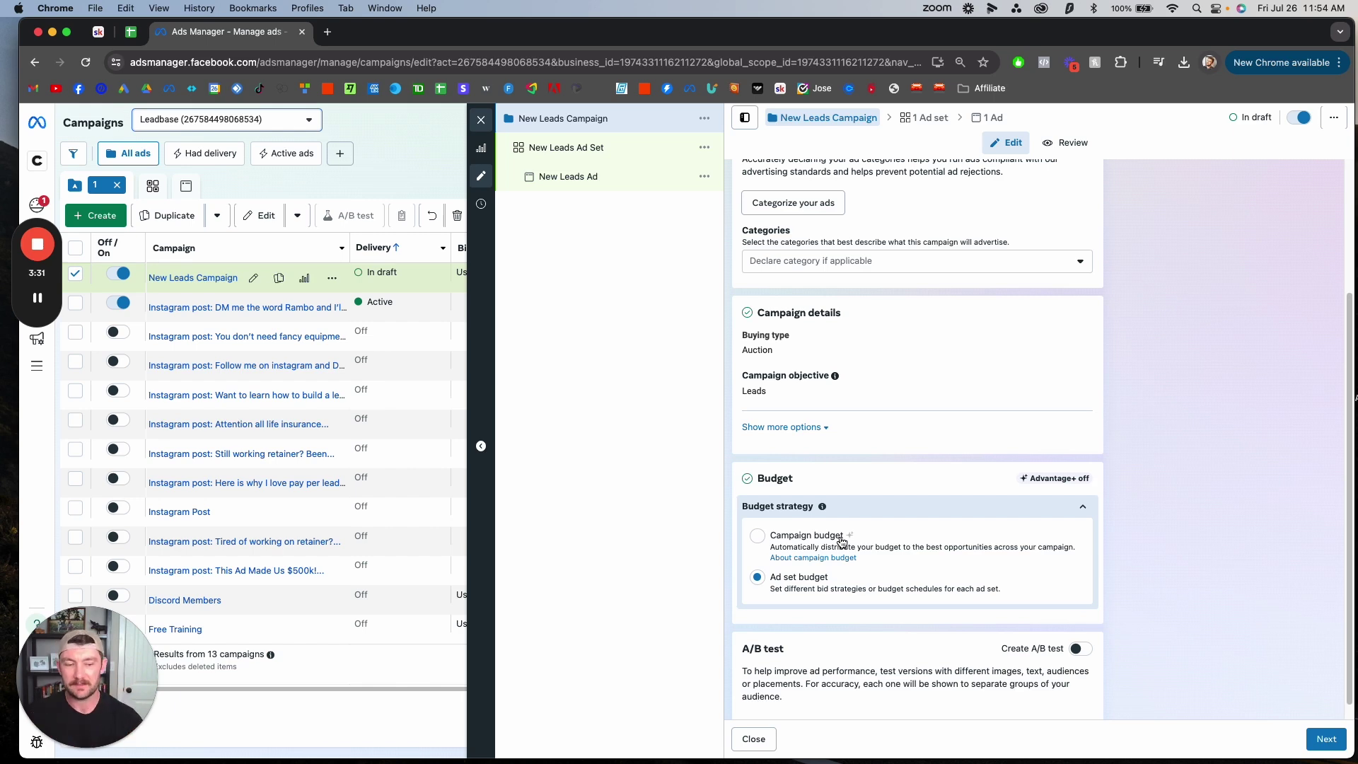
scroll(966, 453, up, 1)
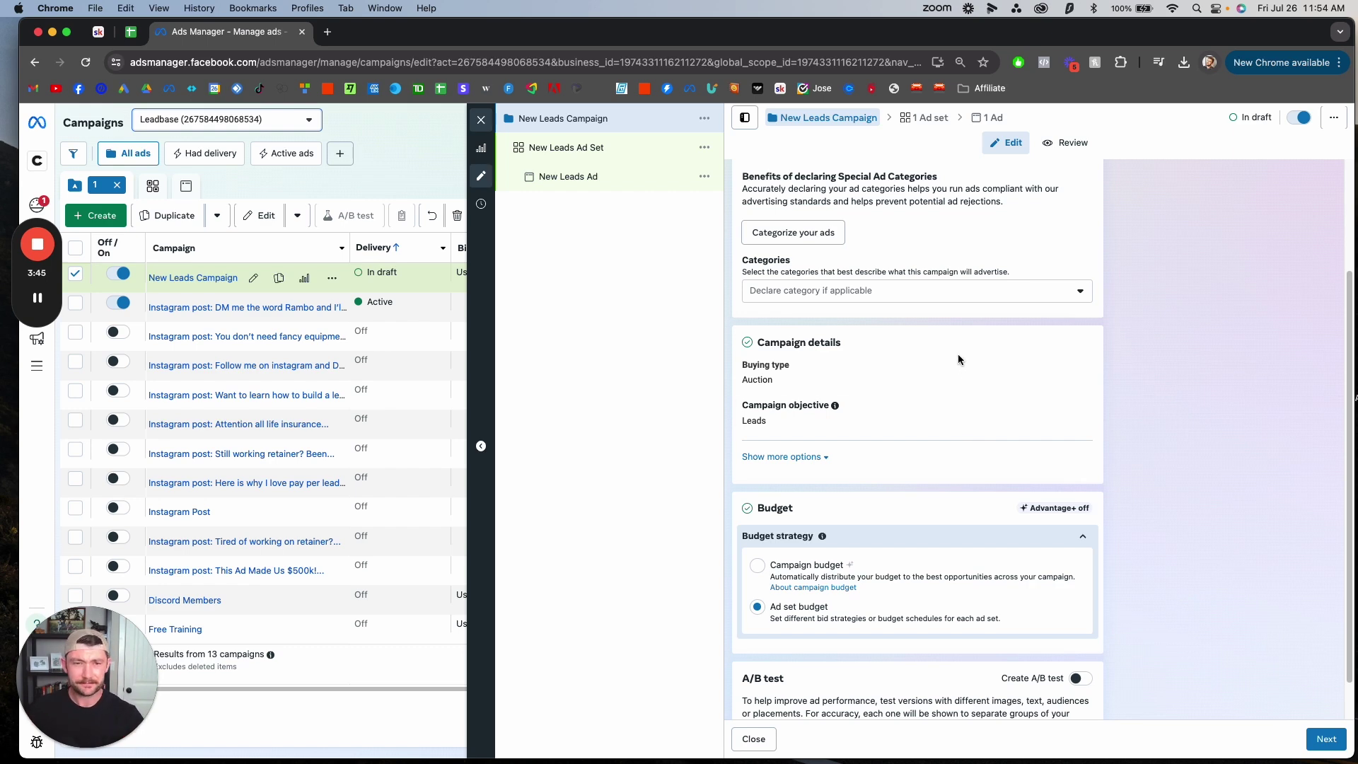
scroll(958, 359, up, 3)
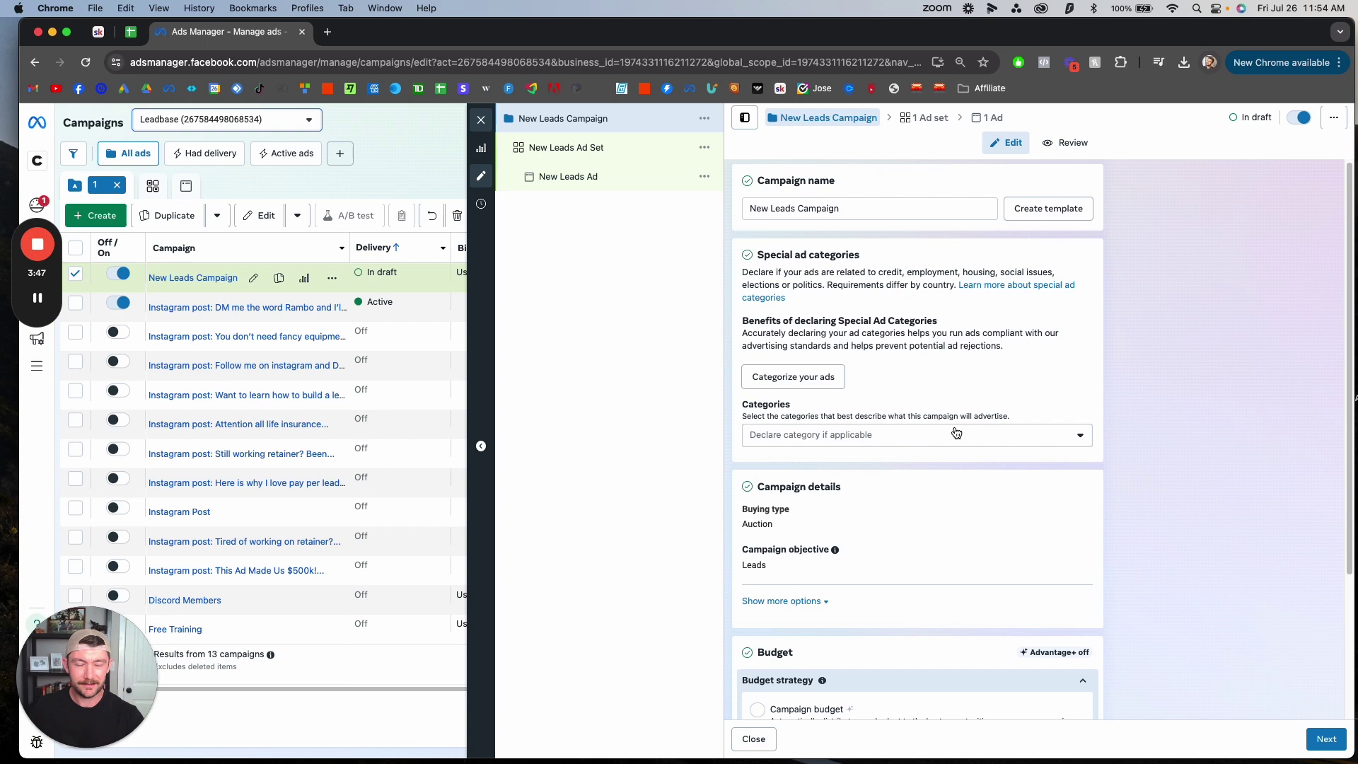
scroll(958, 446, down, 2)
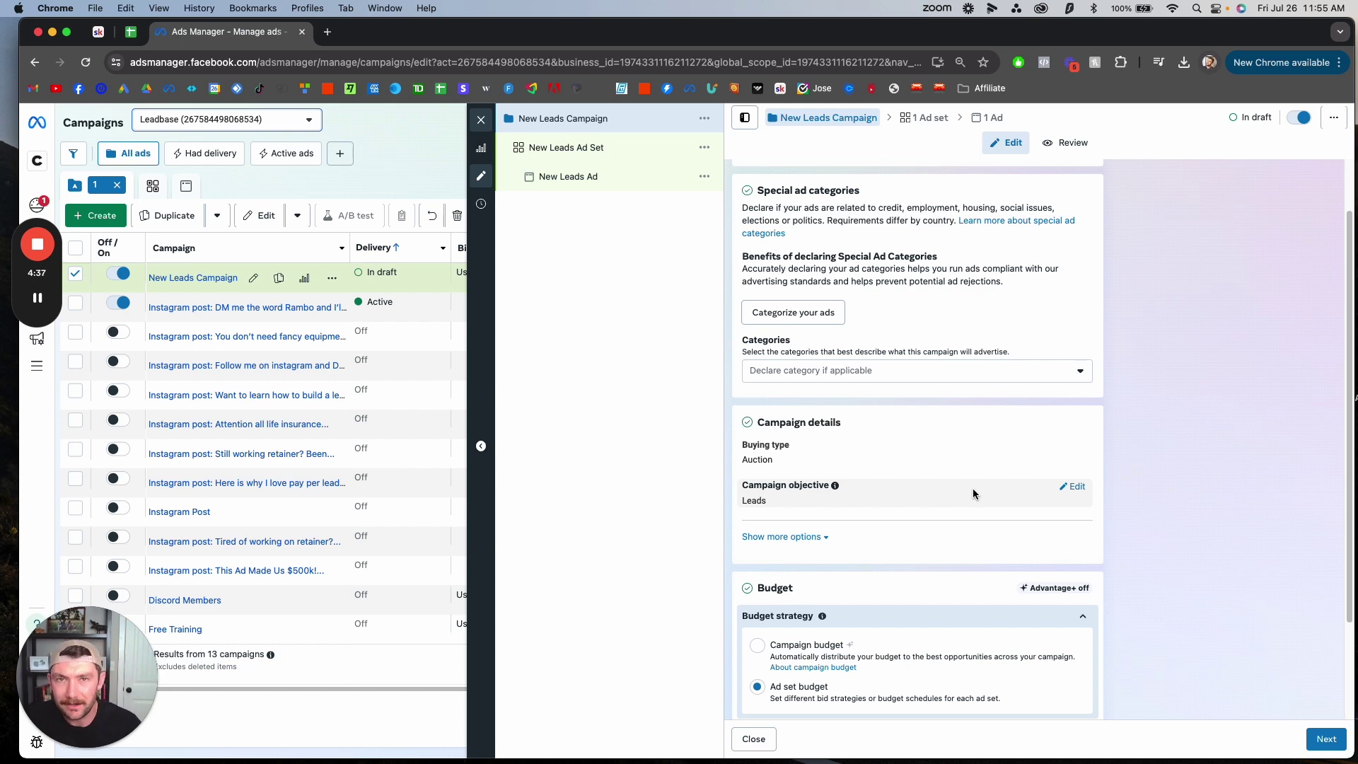
scroll(1061, 393, up, 1)
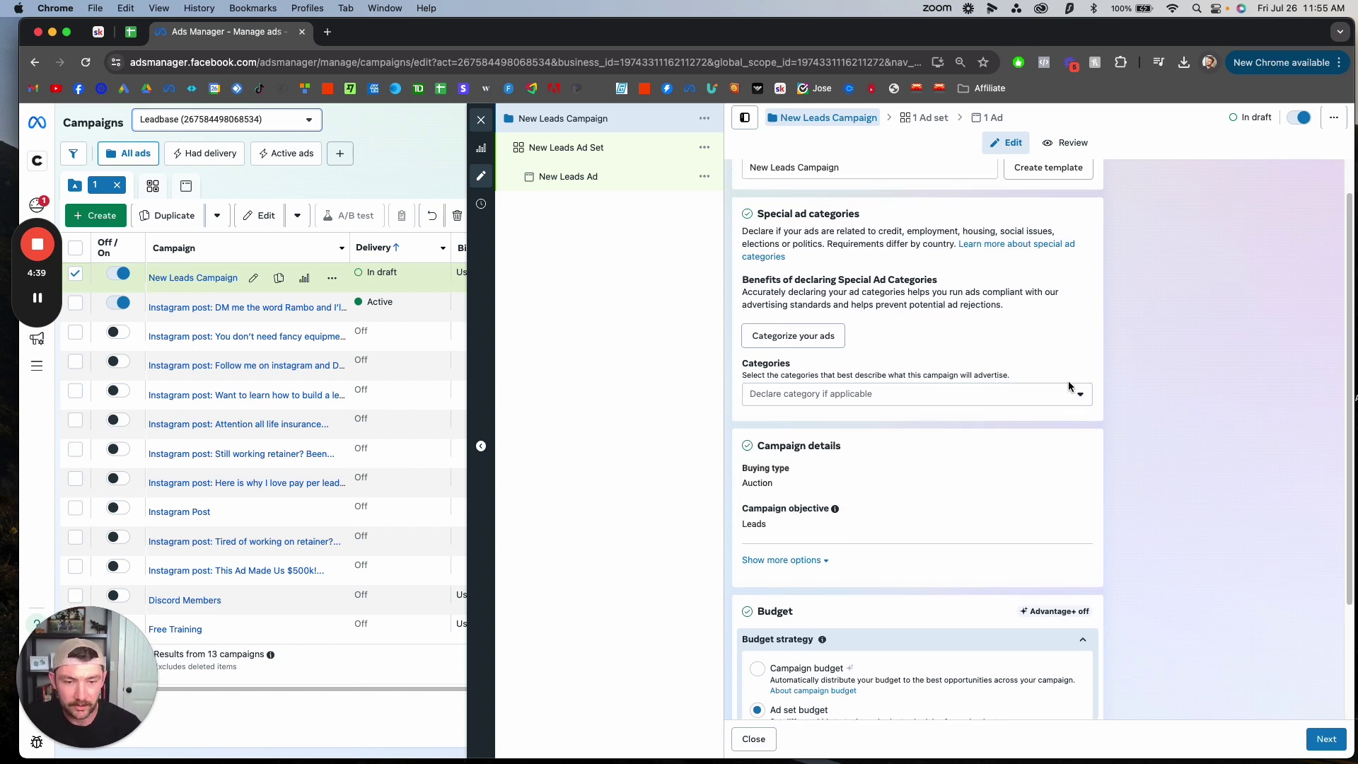
scroll(1061, 373, up, 1)
scroll(1018, 417, down, 5)
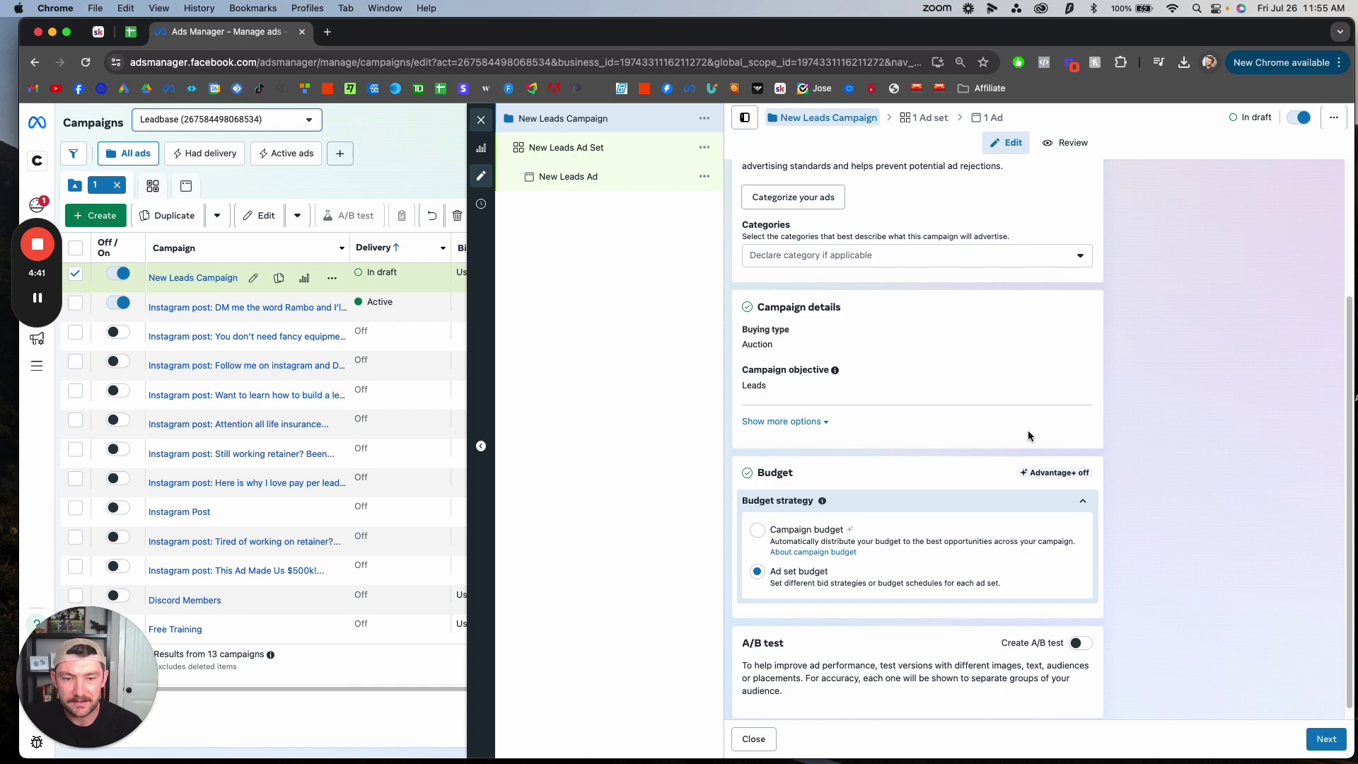
scroll(1028, 435, up, 2)
scroll(1029, 435, down, 2)
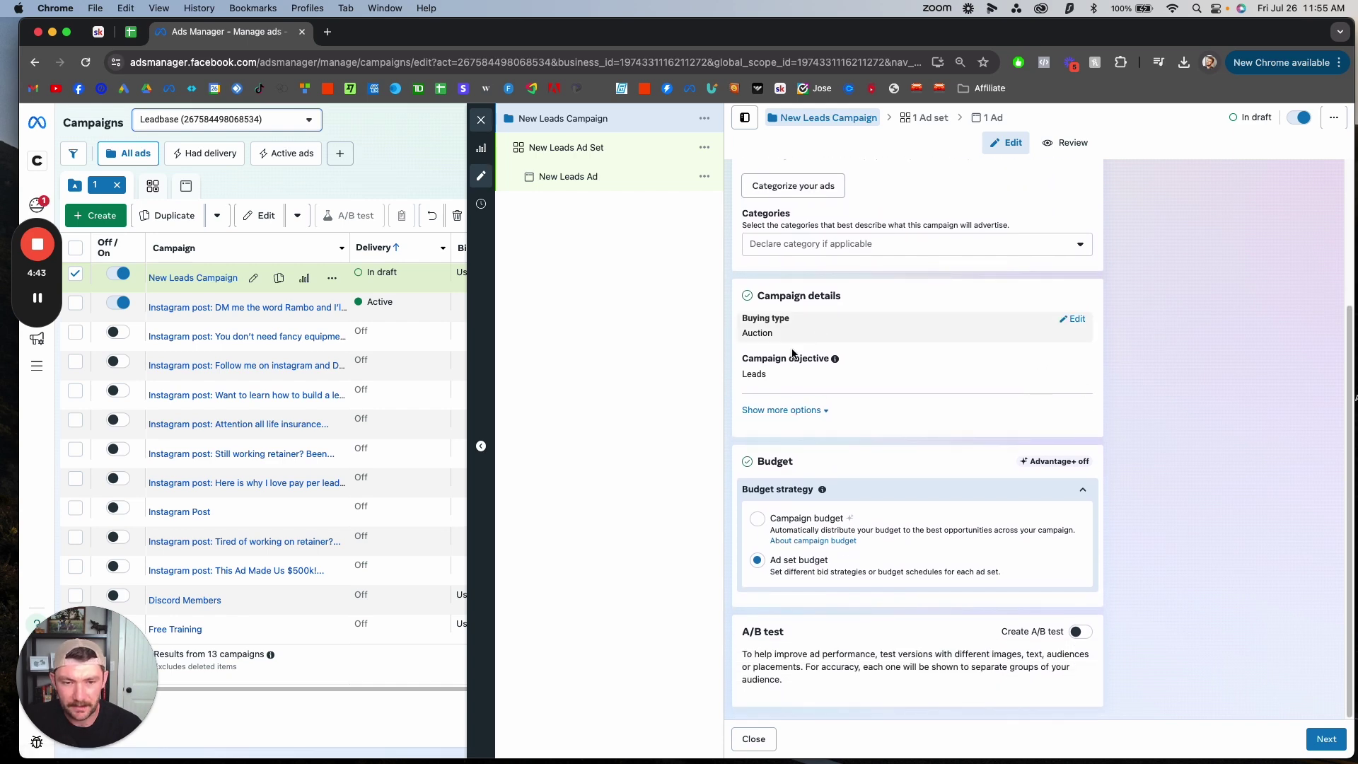
scroll(939, 420, up, 5)
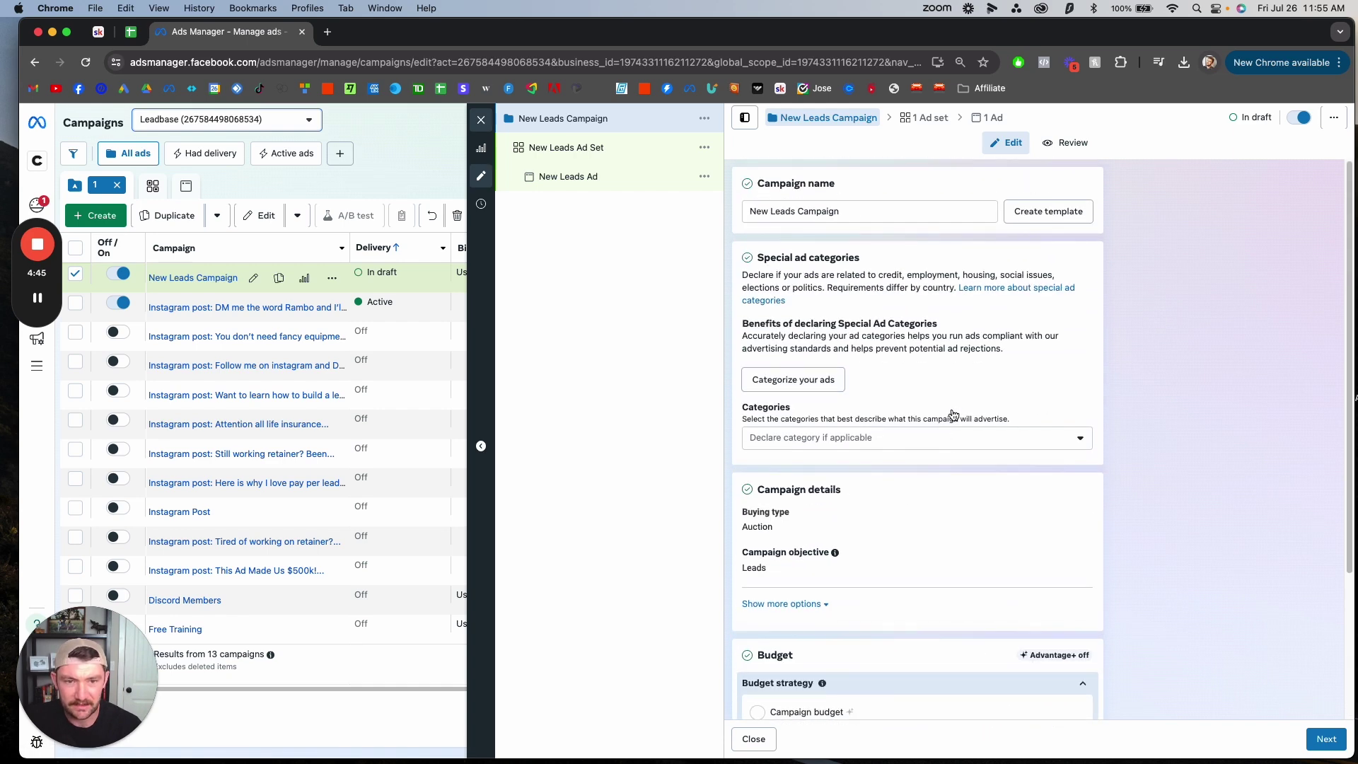
scroll(881, 382, down, 5)
scroll(881, 375, up, 5)
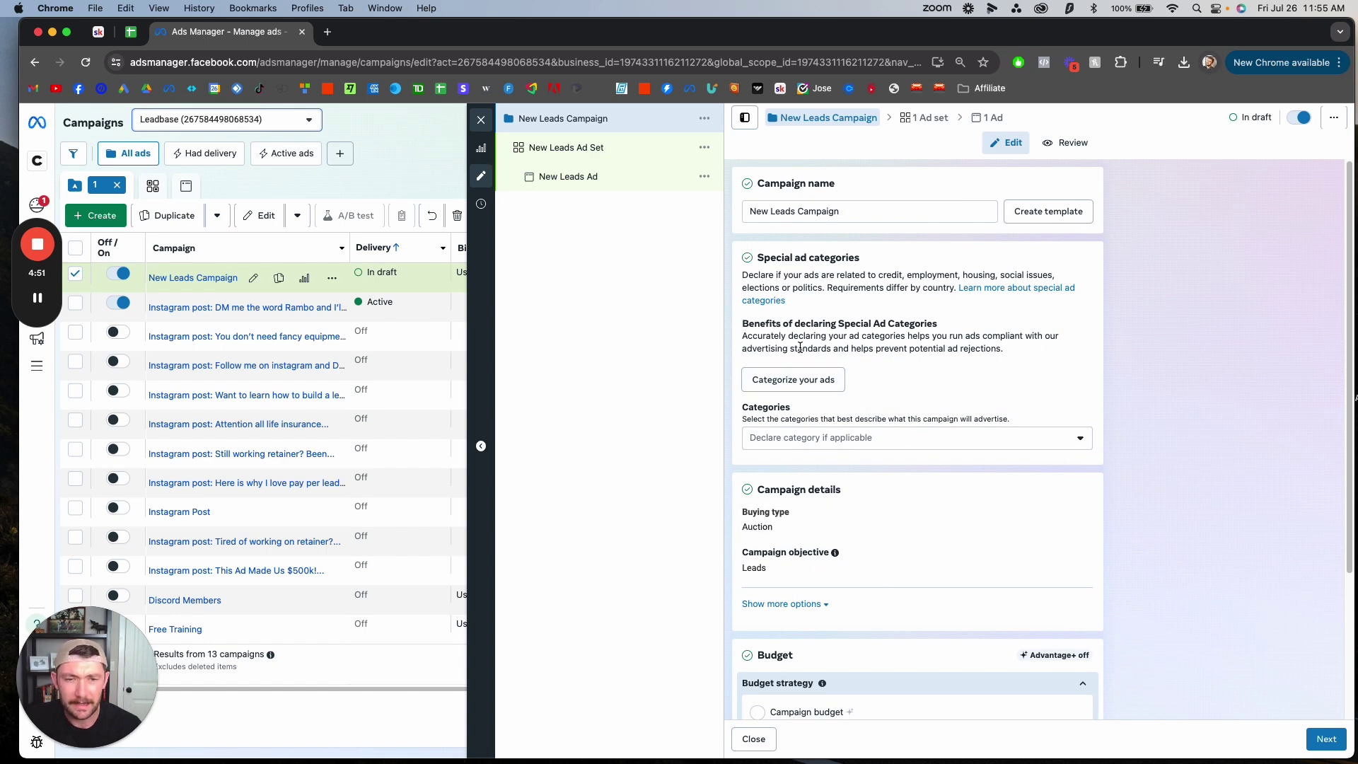
drag(932, 323, 741, 323)
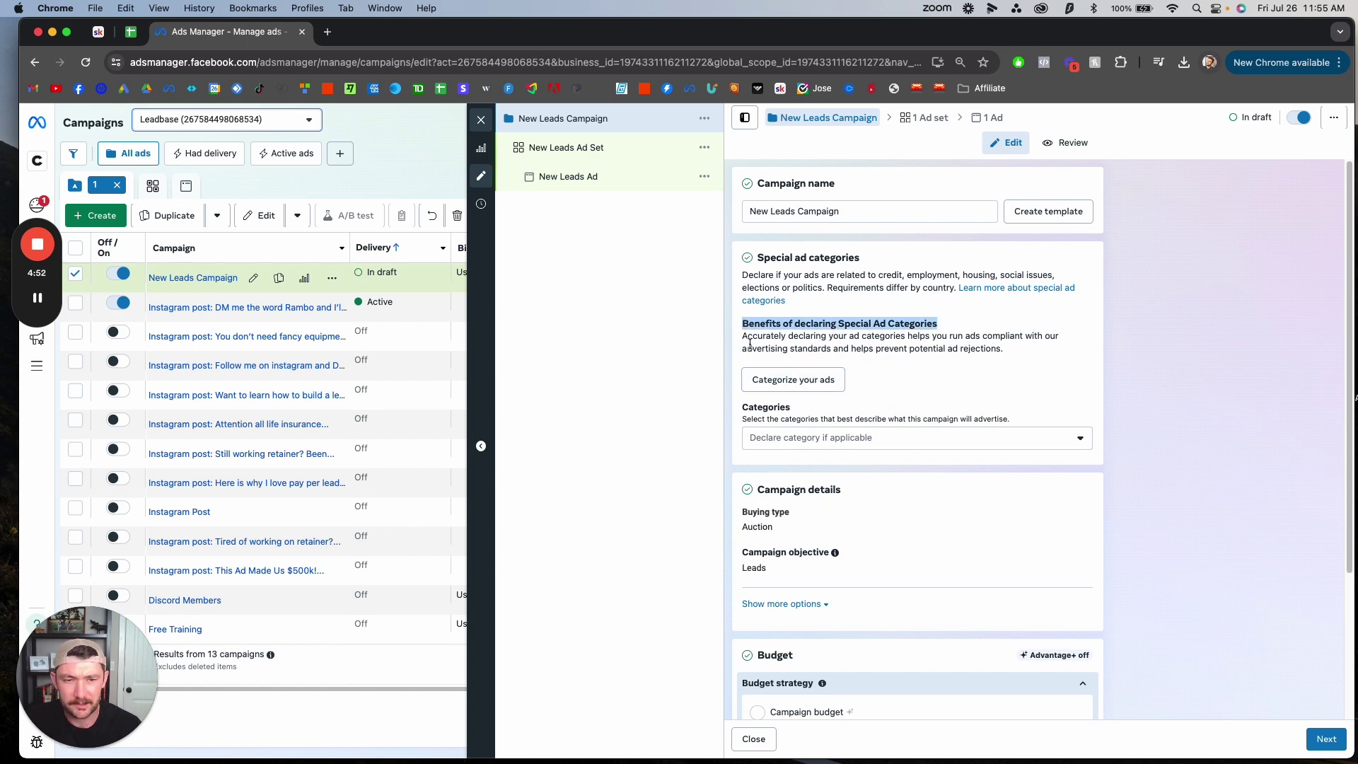
- Dismiss the special ad categories dialog without declaring any and continue to the ad set
click(811, 386)
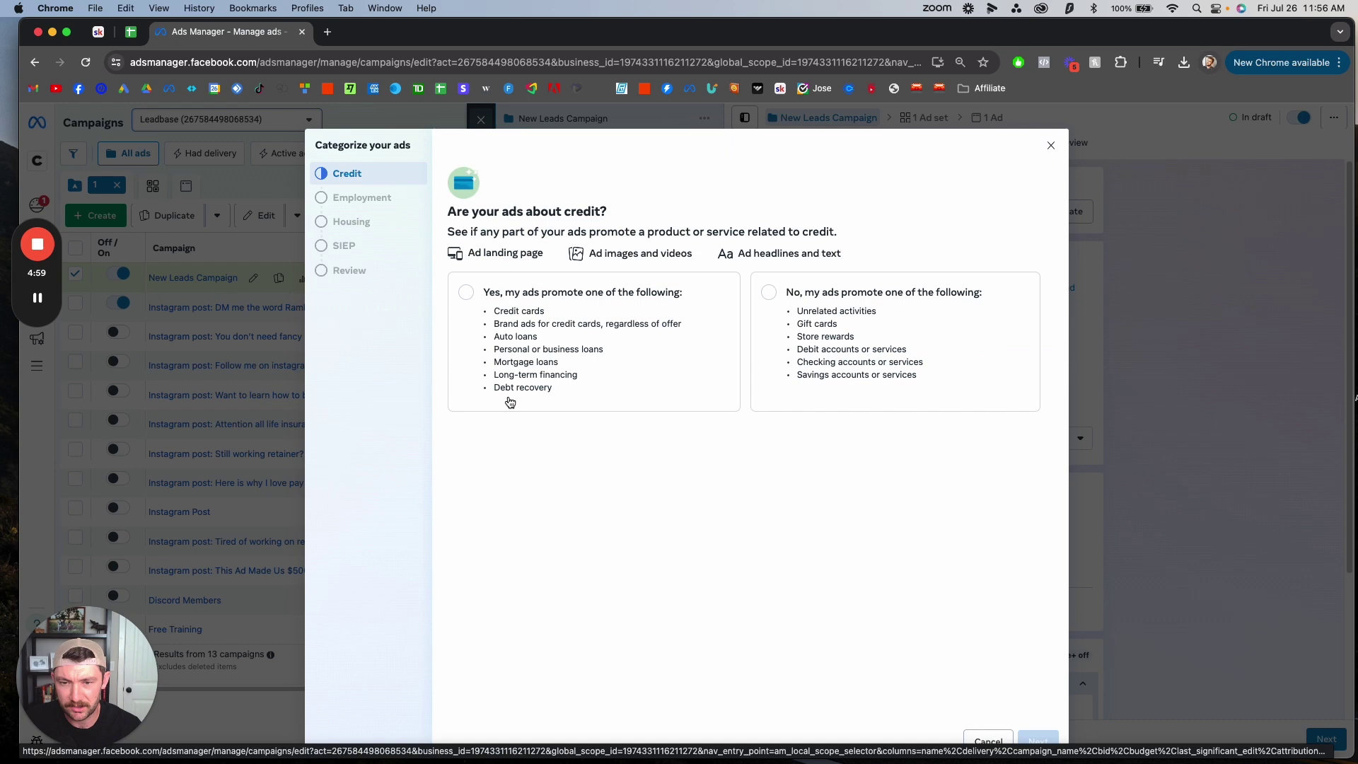
click(1168, 266)
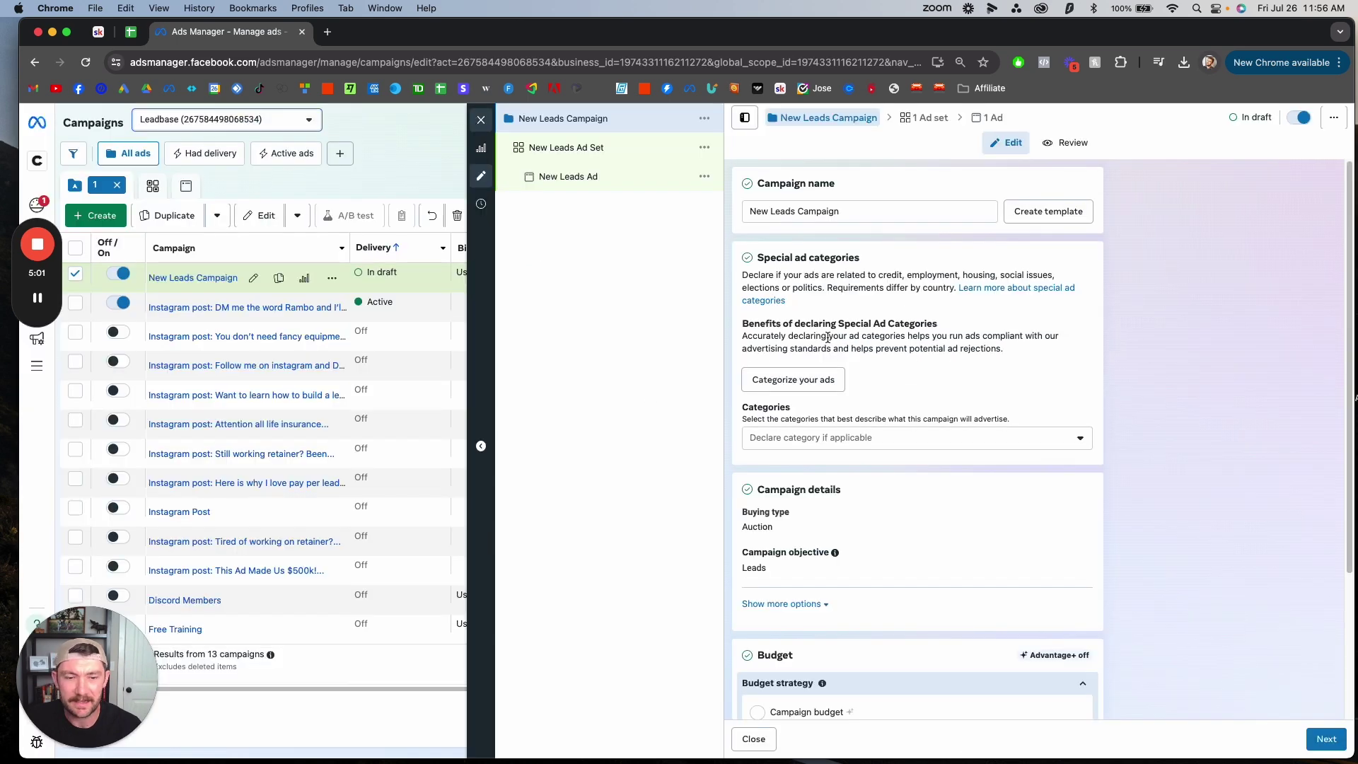
click(1327, 739)
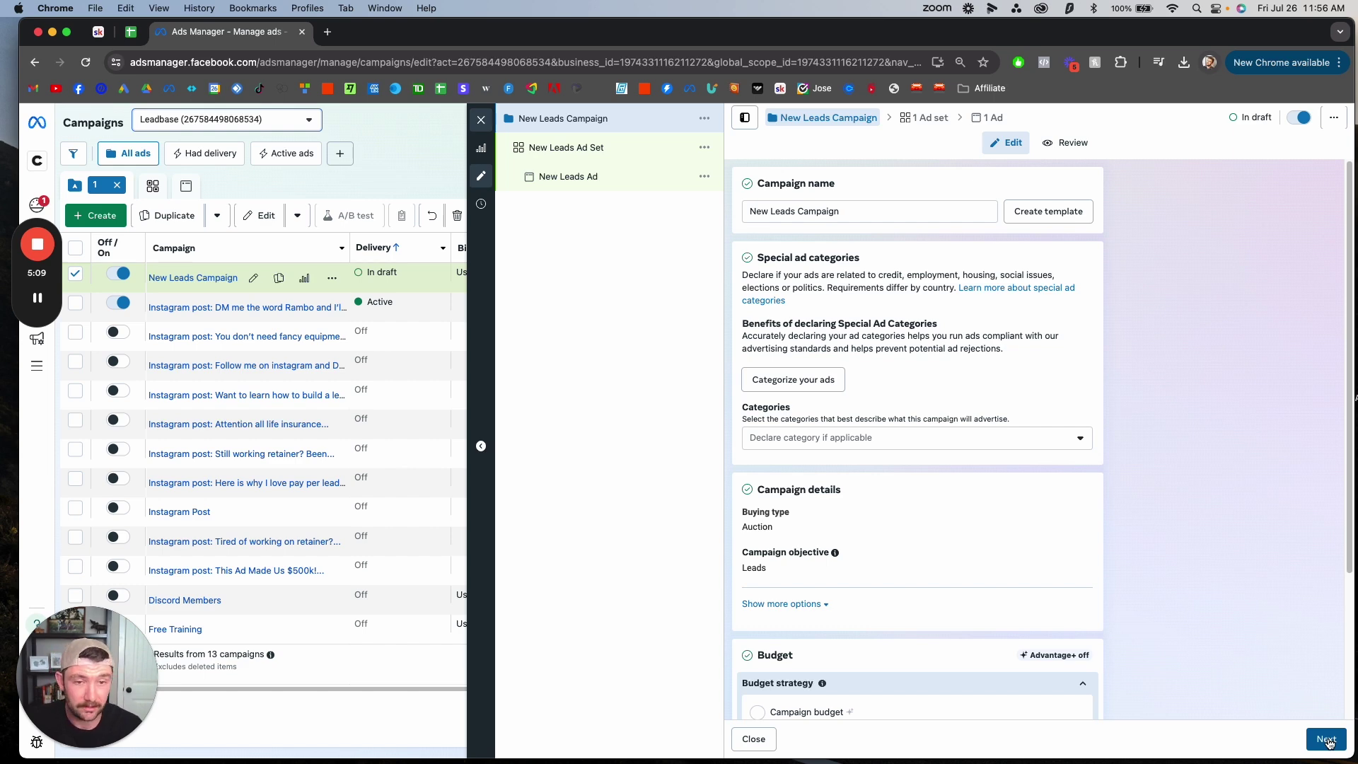
click(1325, 740)
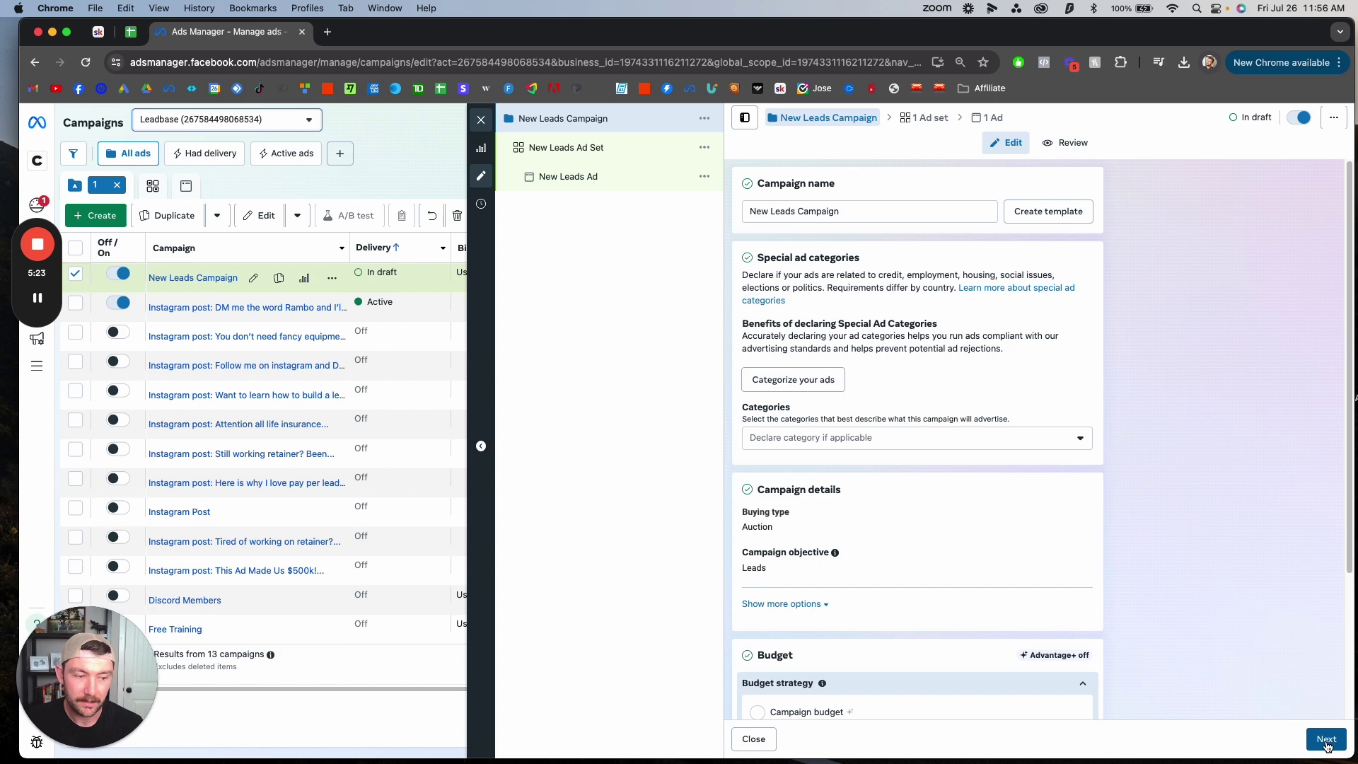
click(1327, 745)
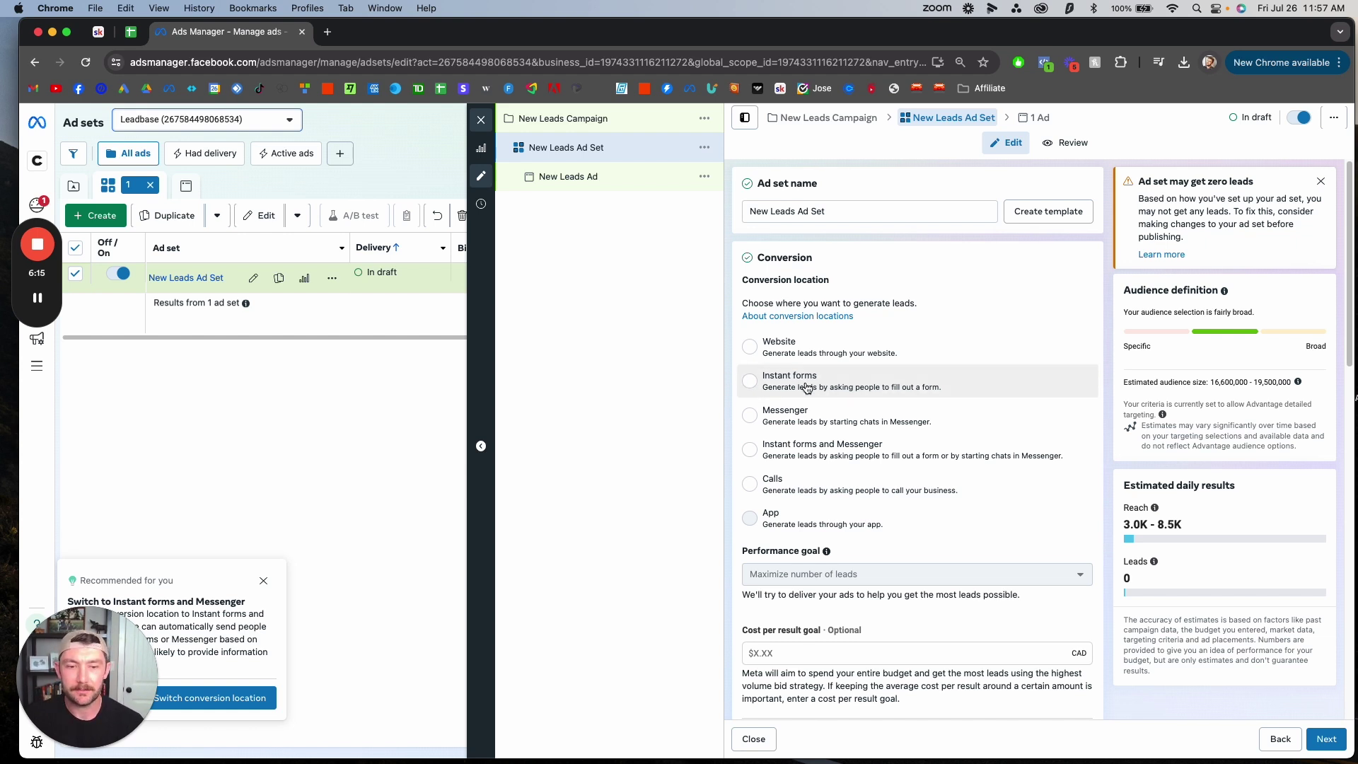
- Set the ad set's conversion location to Instant forms
scroll(979, 336, down, 1)
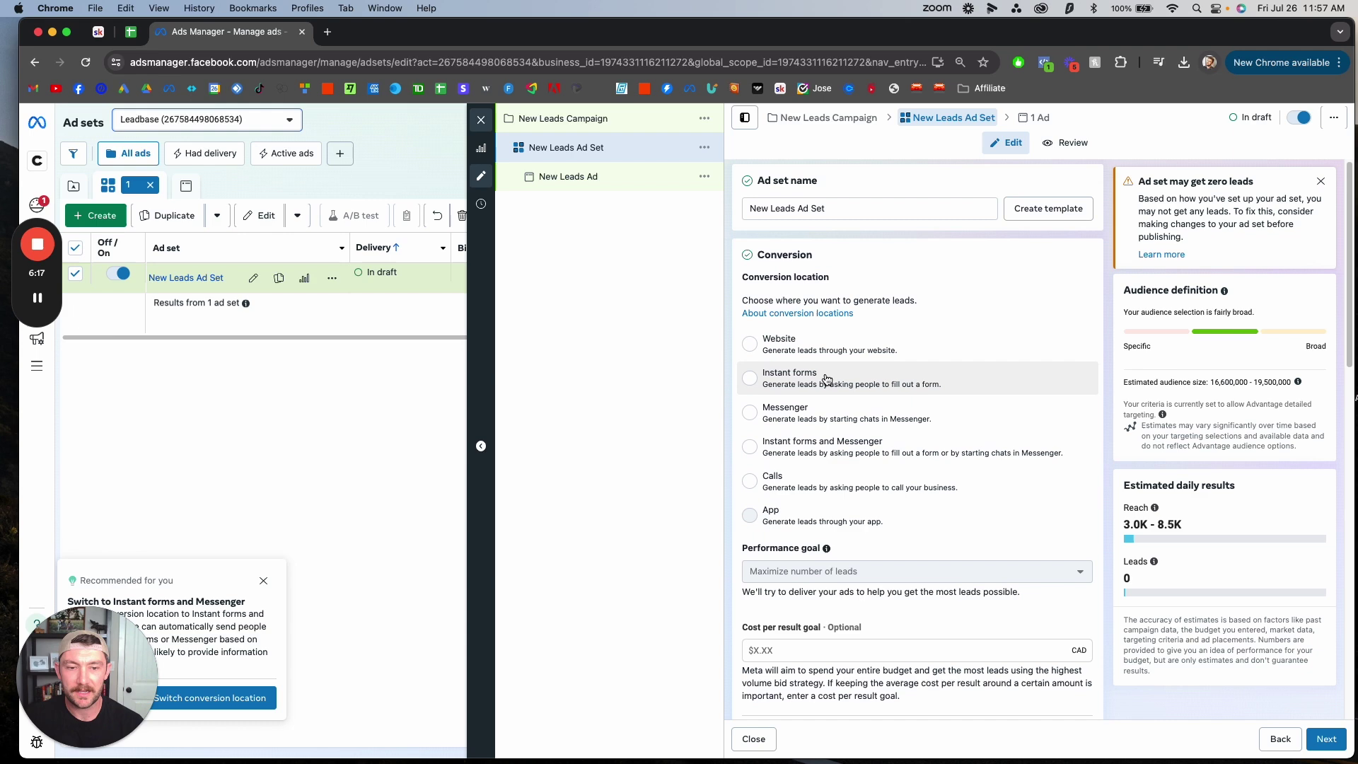
click(1053, 382)
scroll(1046, 425, down, 3)
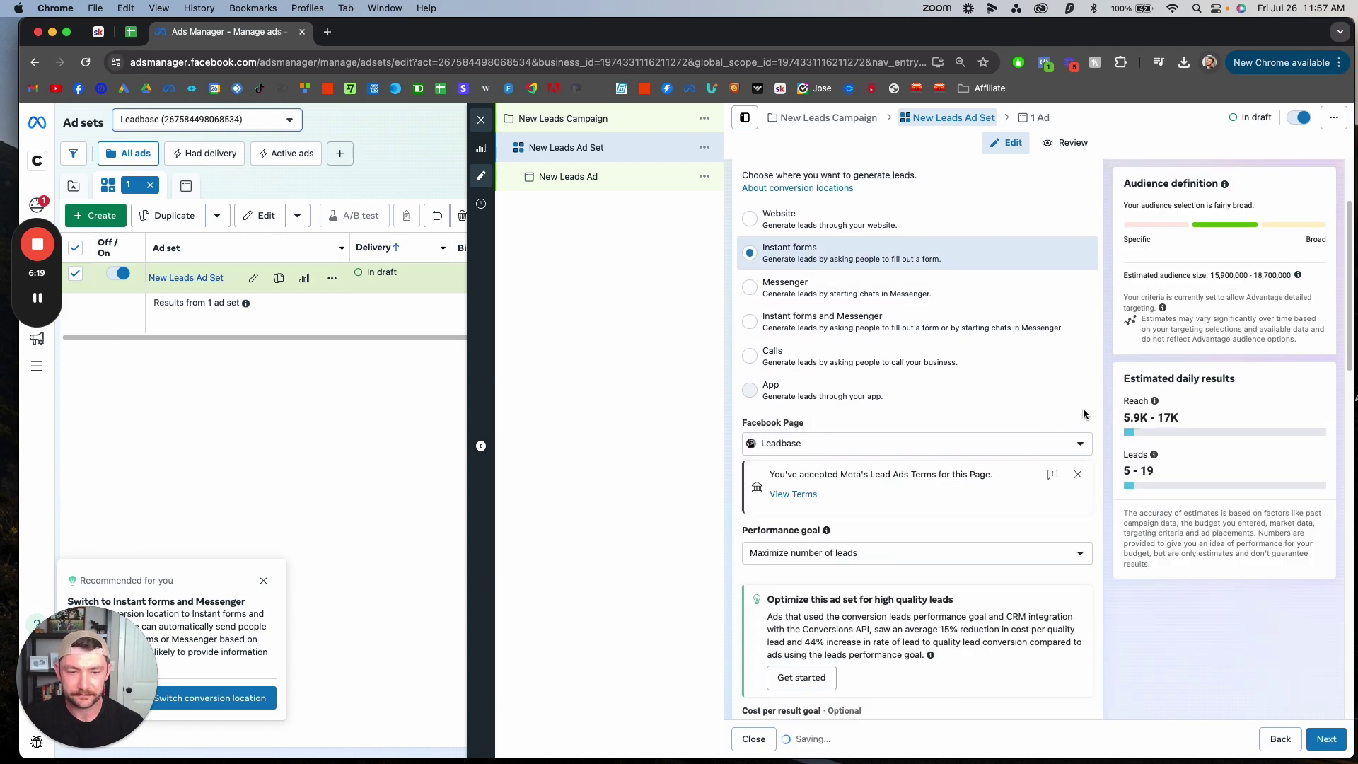
scroll(890, 339, down, 3)
scroll(926, 297, up, 5)
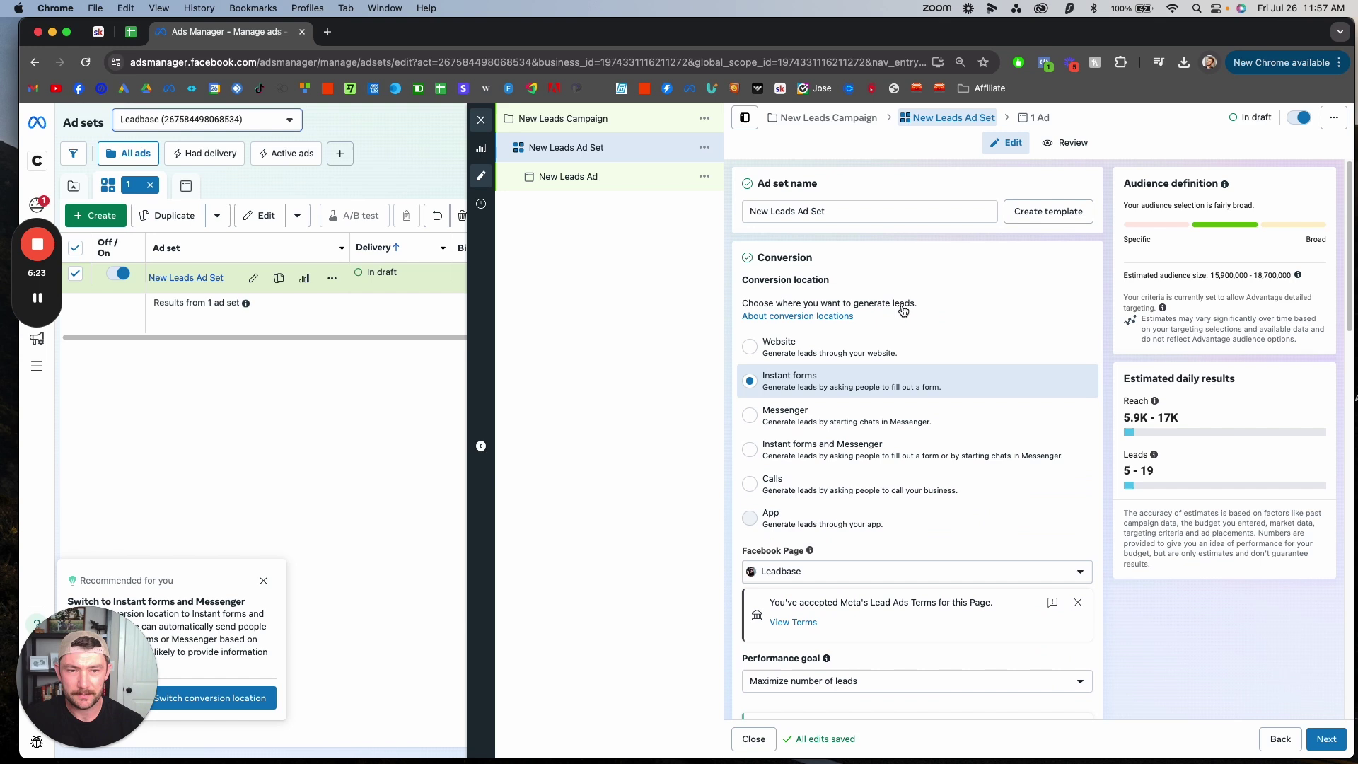
- Replace the ad set name with 'Broad targeting, Canva Images'
triple_click(859, 210)
text(B)
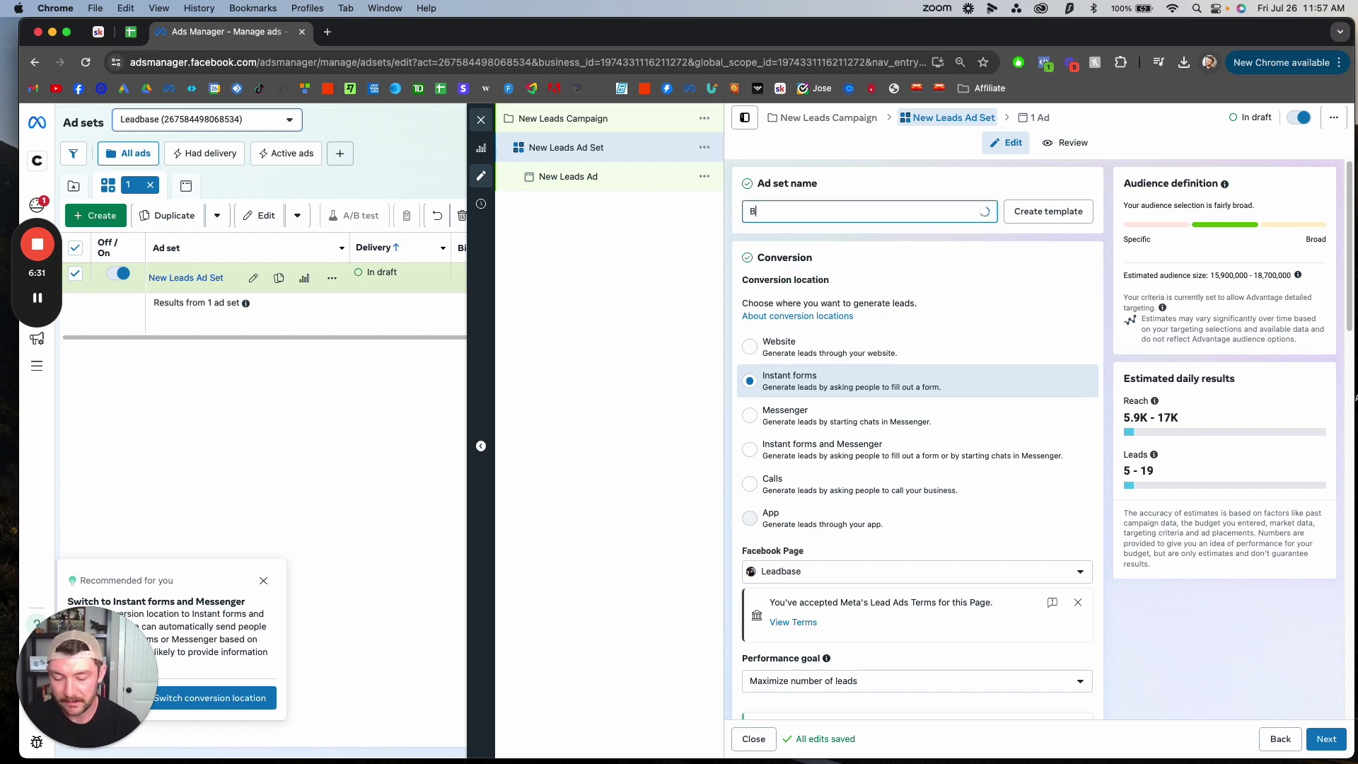
text(road tar)
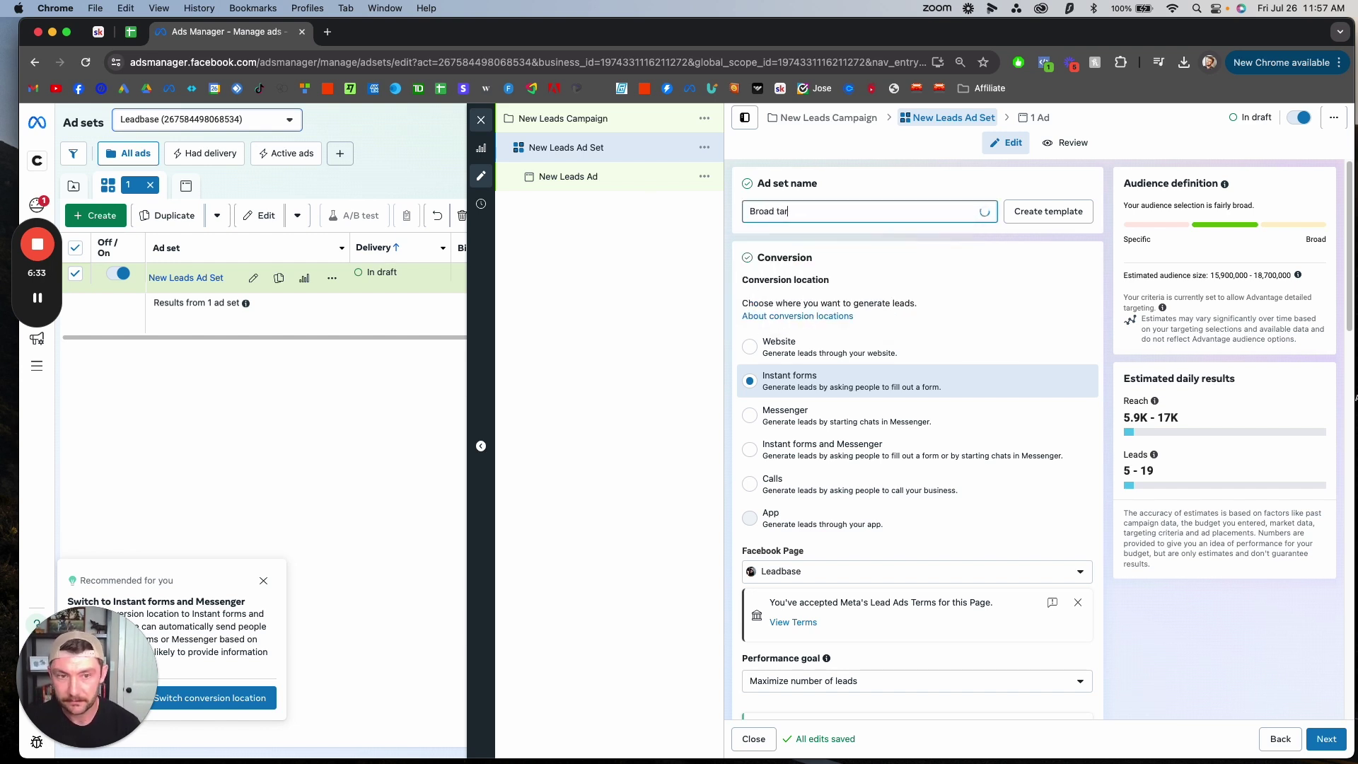
text(geting, )
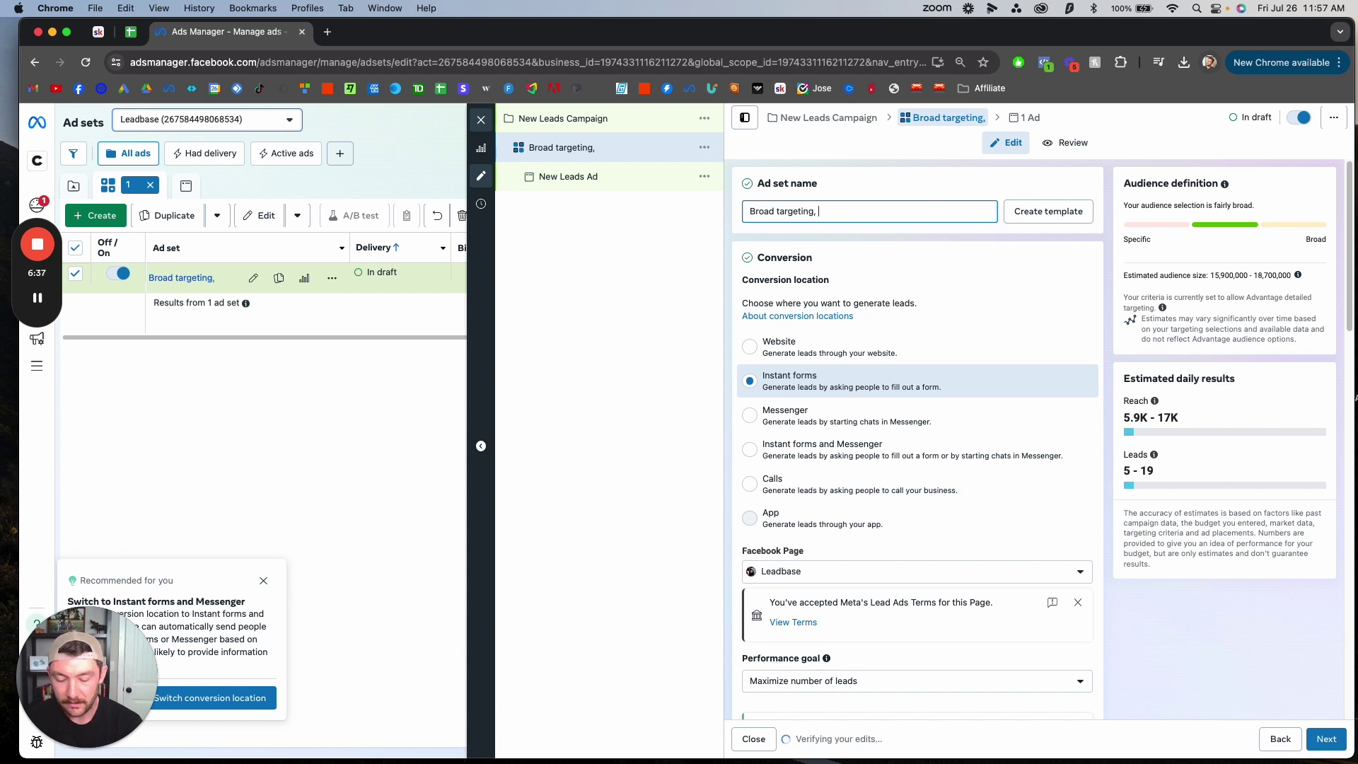
text(Canva Ima)
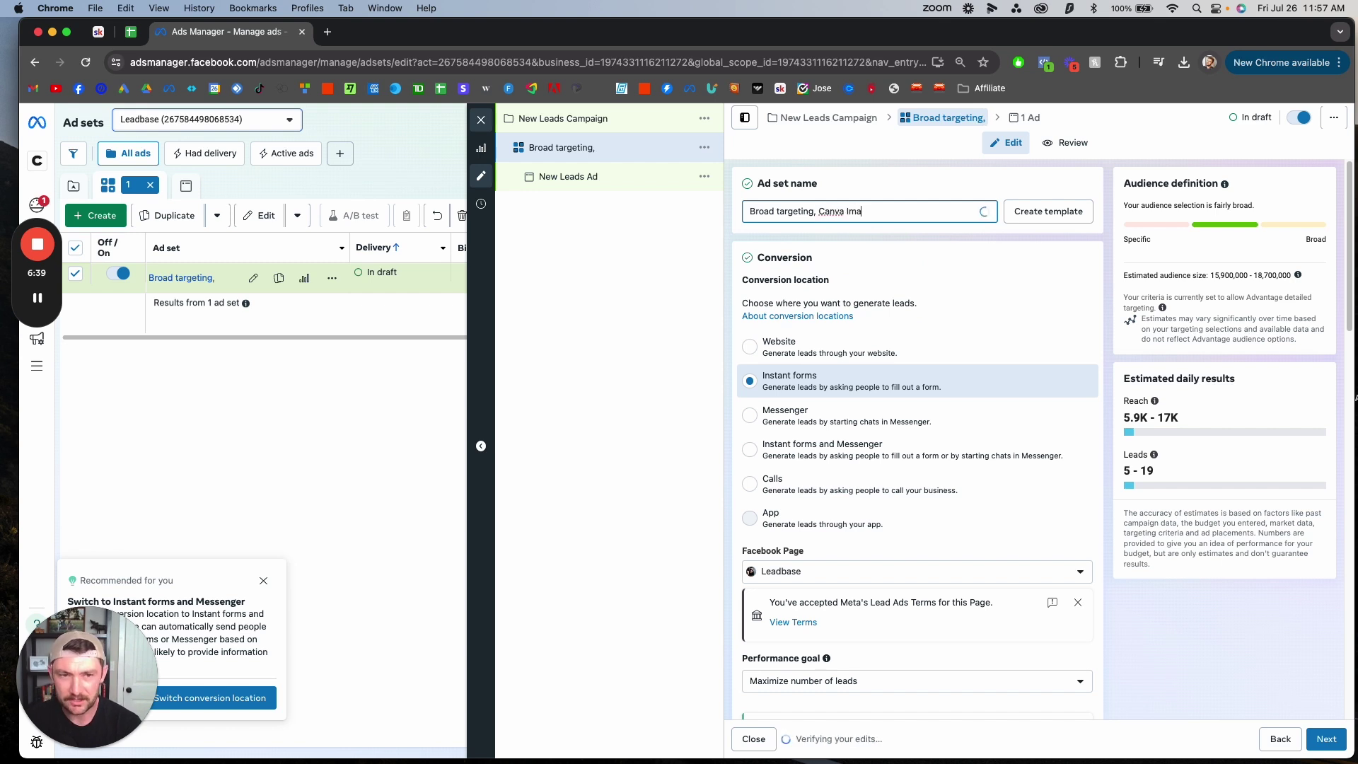
text(ges)
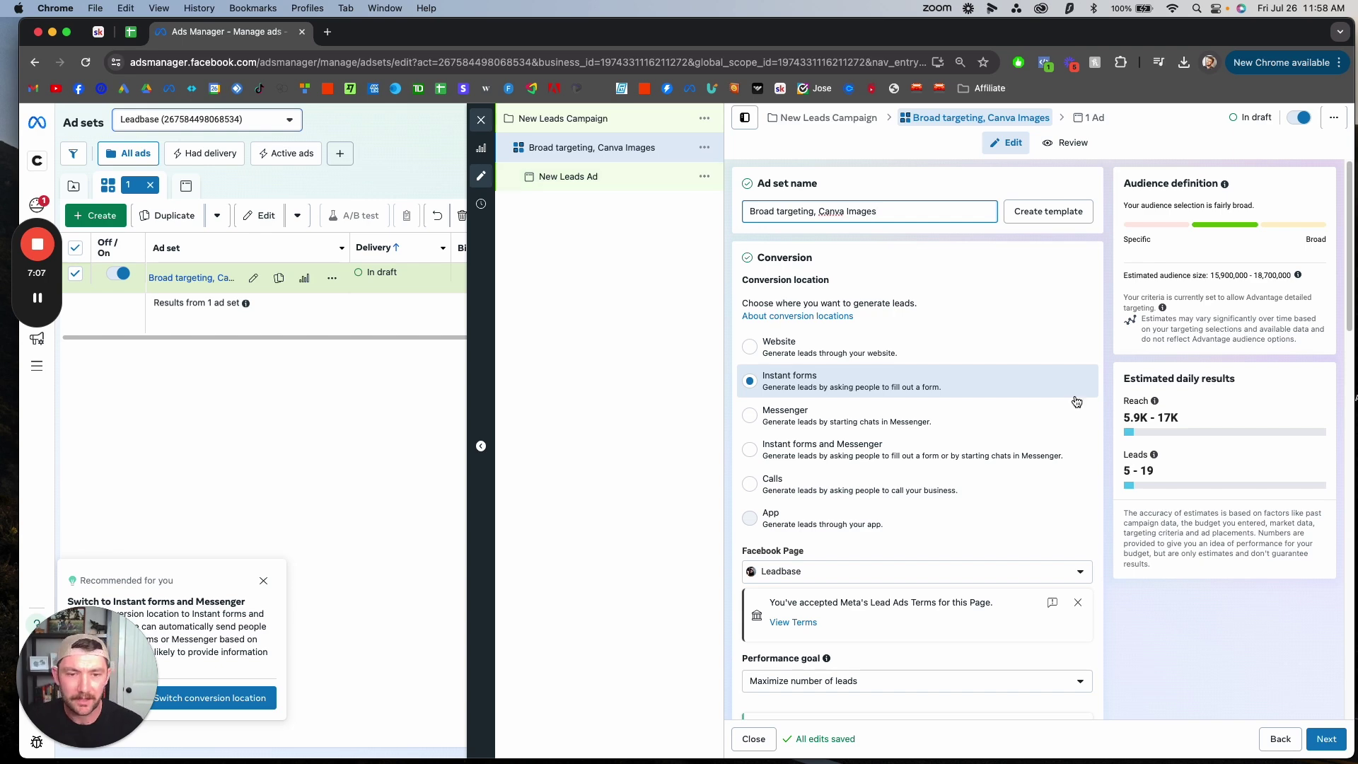
- Switch Dynamic creative on for the ad set and confirm it
scroll(1054, 375, down, 4)
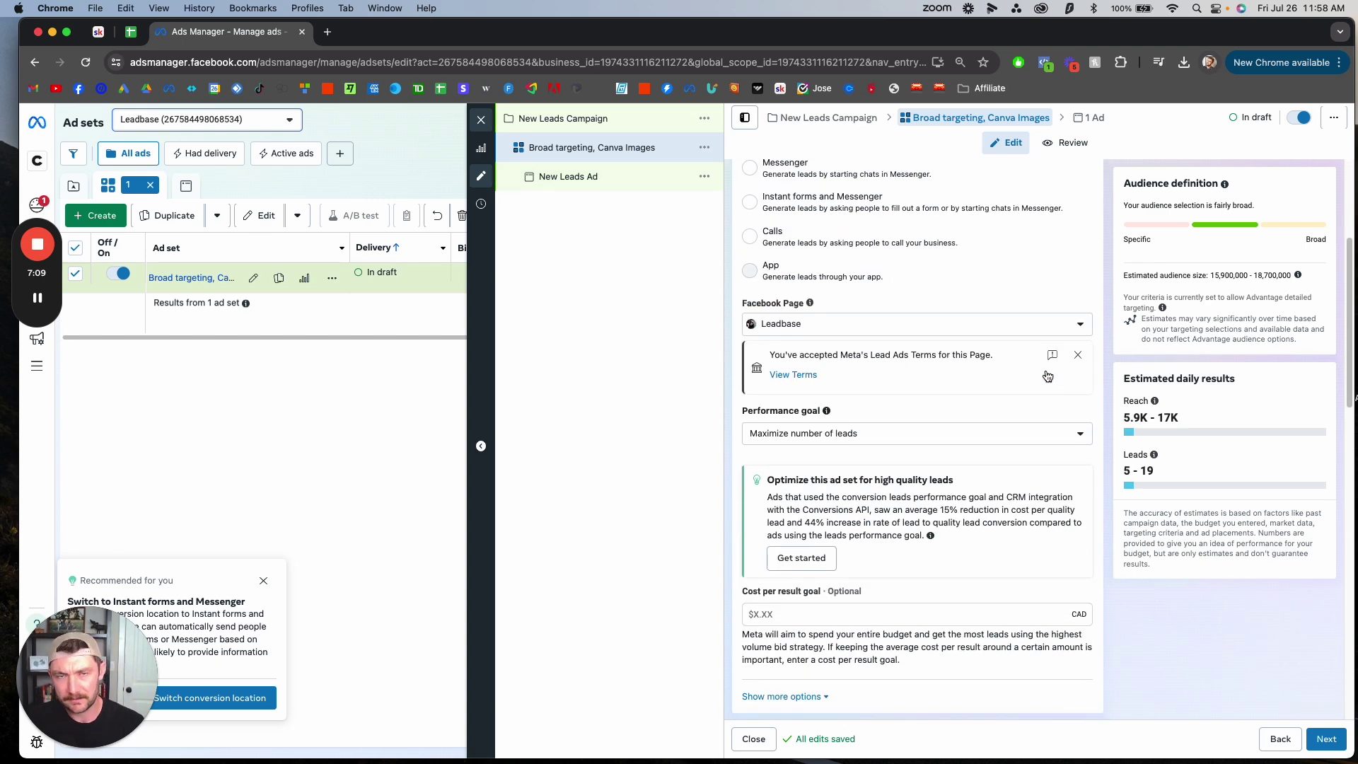
scroll(1053, 375, down, 8)
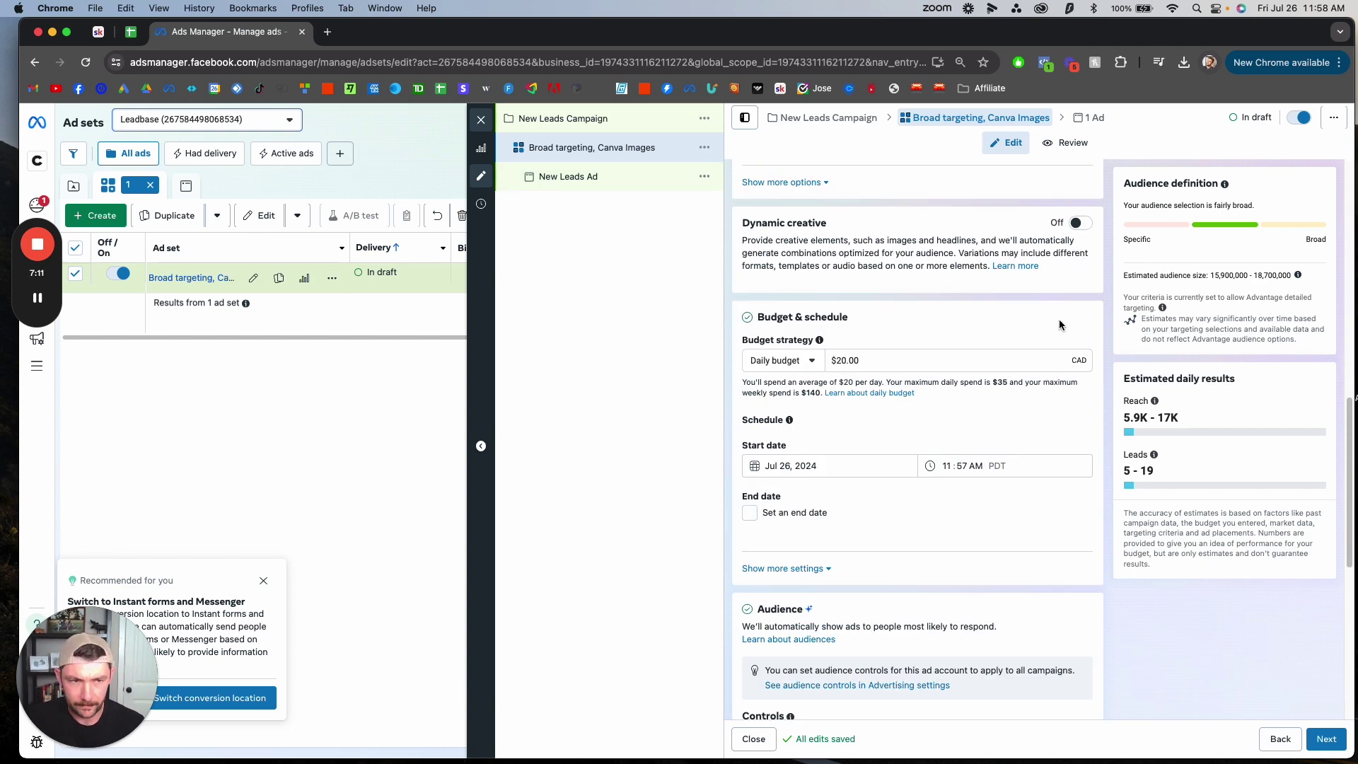
click(1076, 223)
click(823, 422)
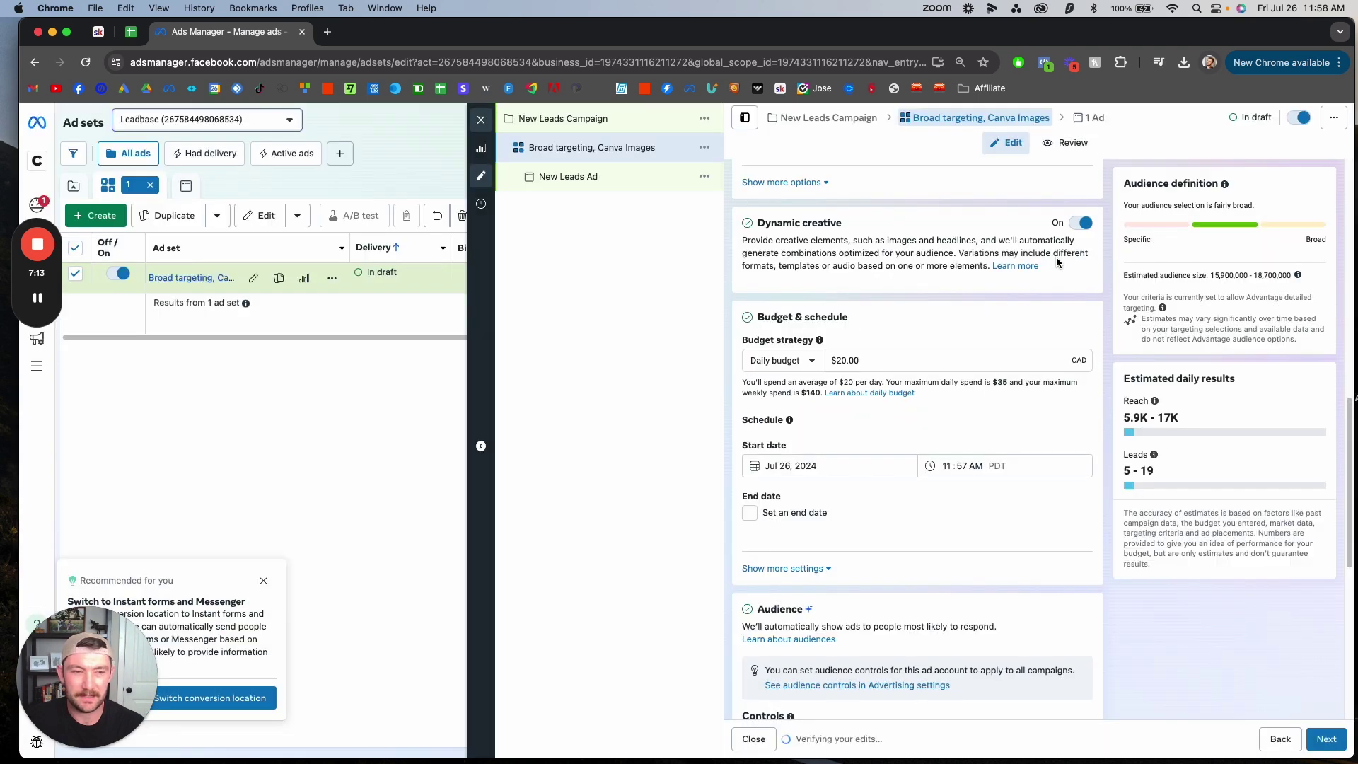
scroll(1093, 282, up, 2)
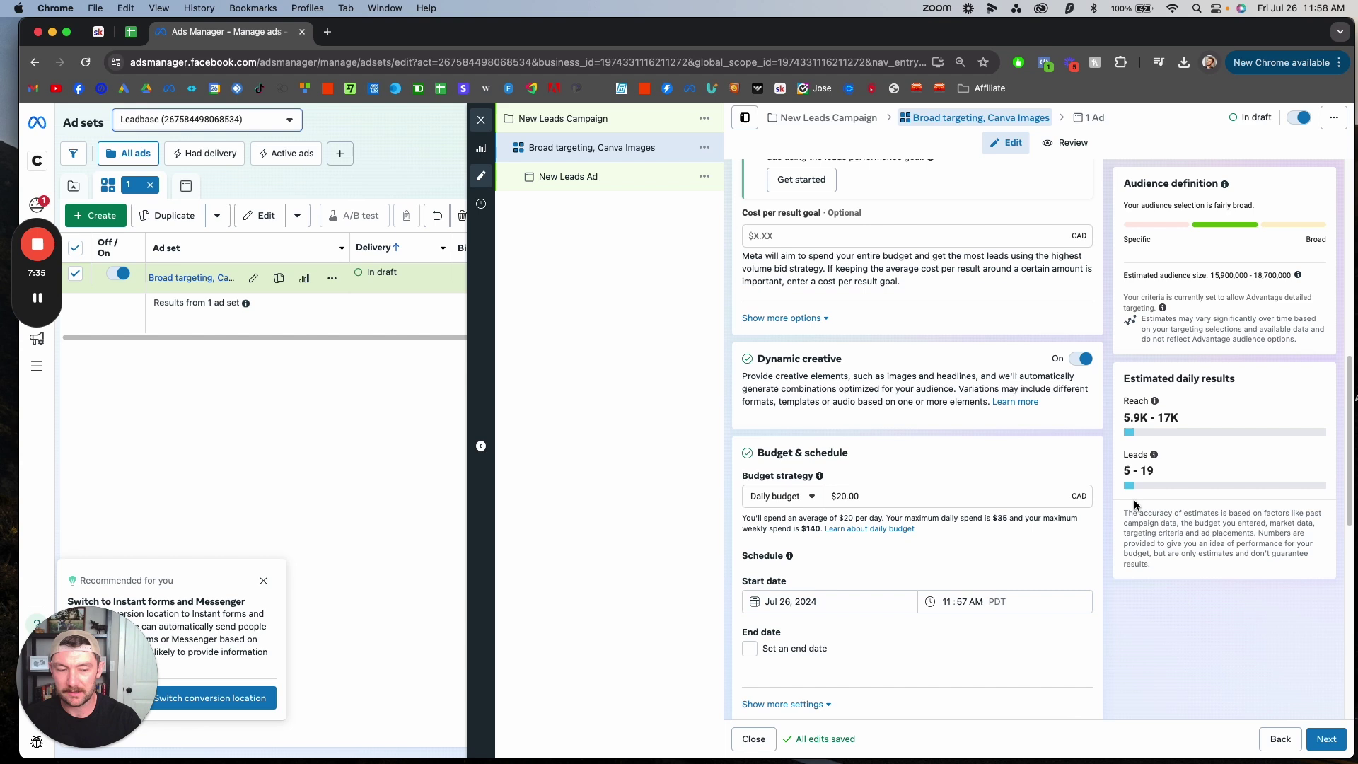
- Change the ad set's daily budget from $20.00 to $30.00
triple_click(927, 497)
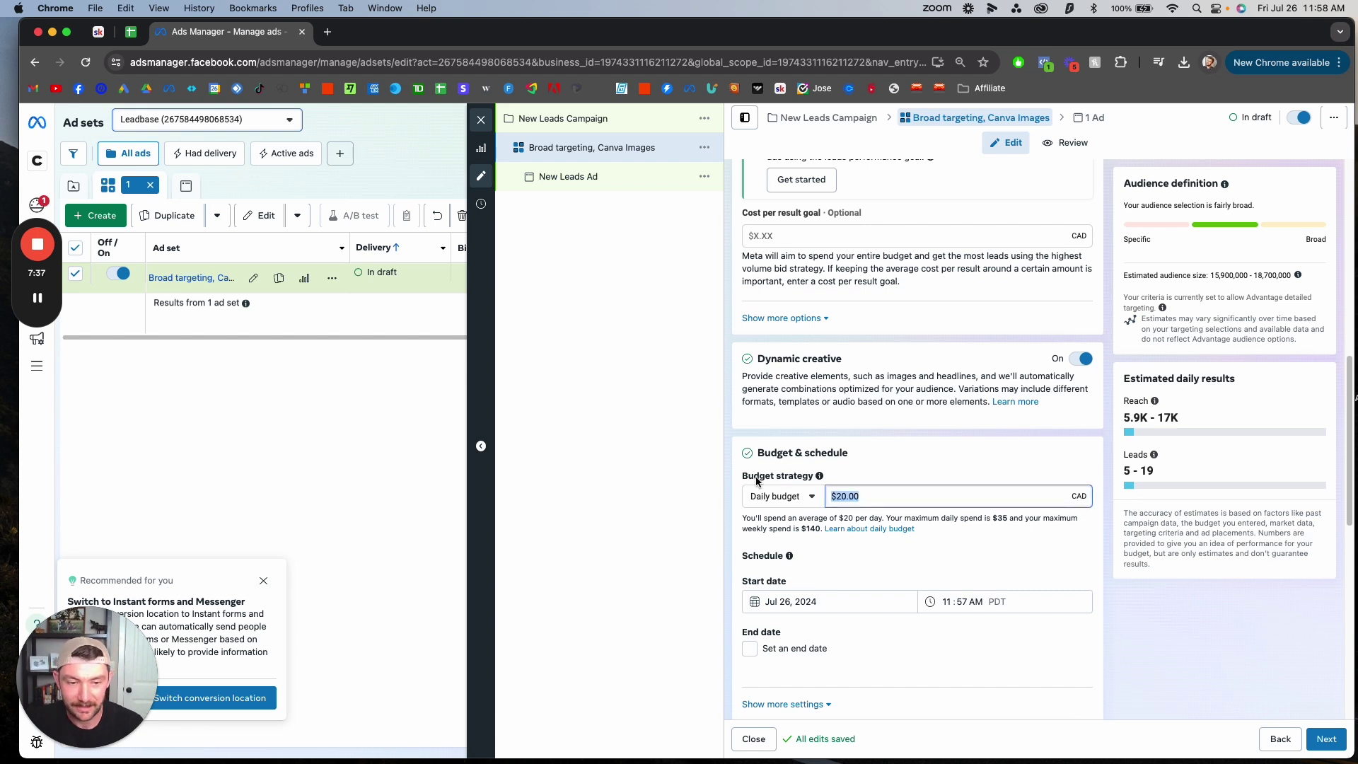
text(30)
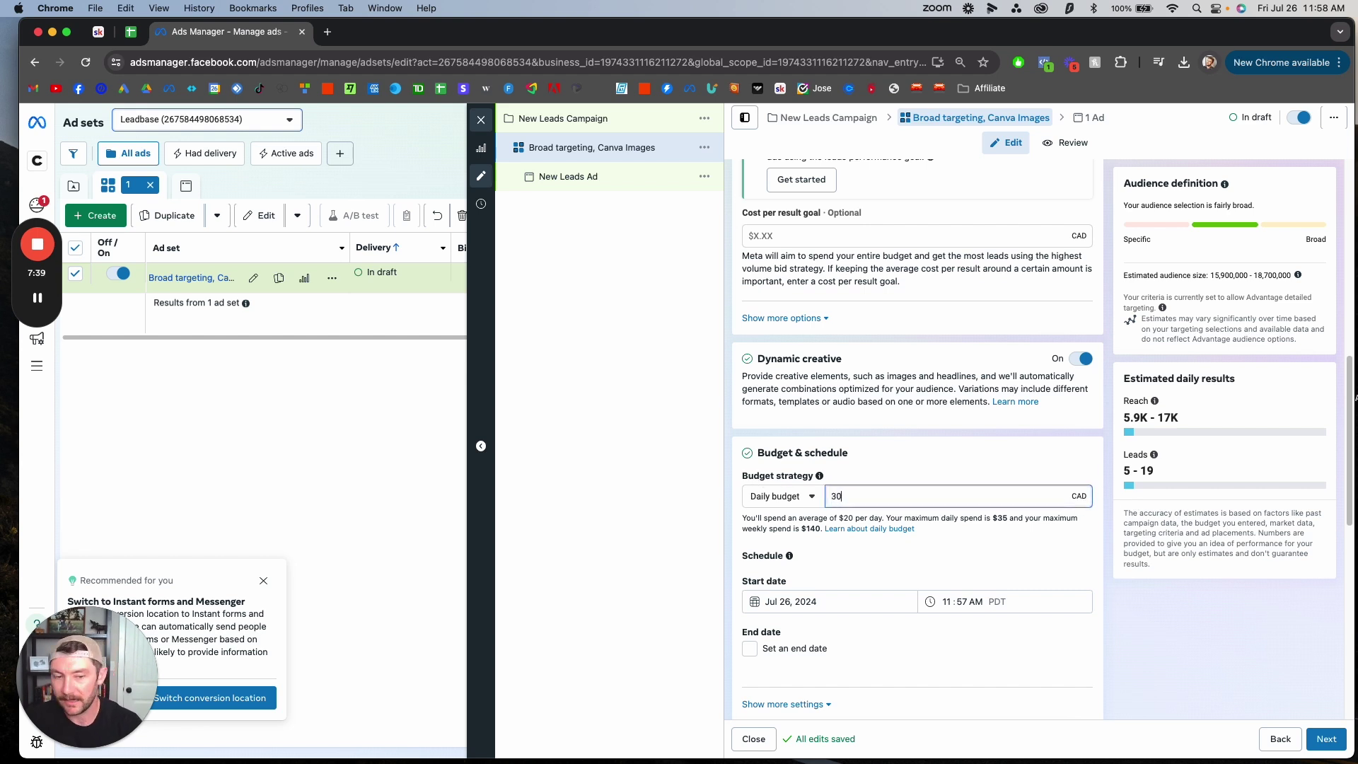
click(1096, 469)
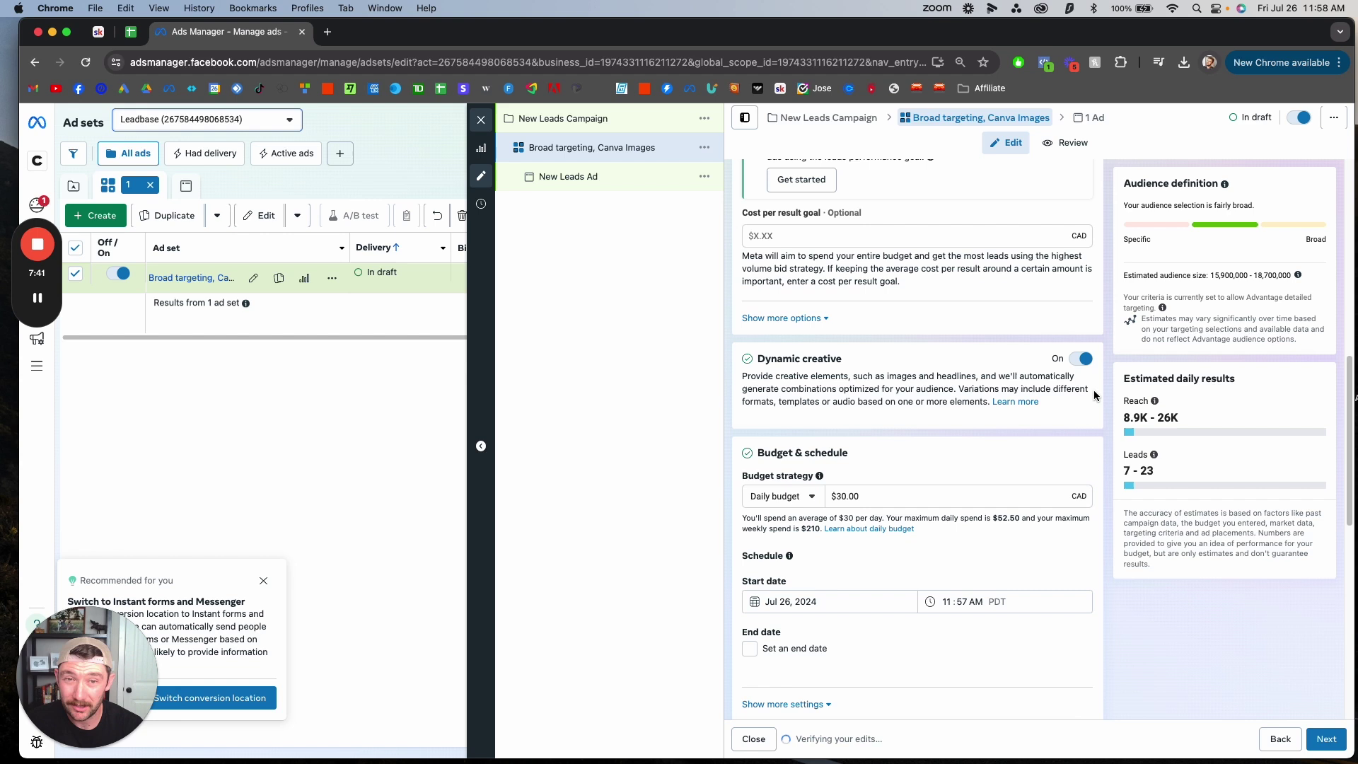
scroll(1120, 471, down, 5)
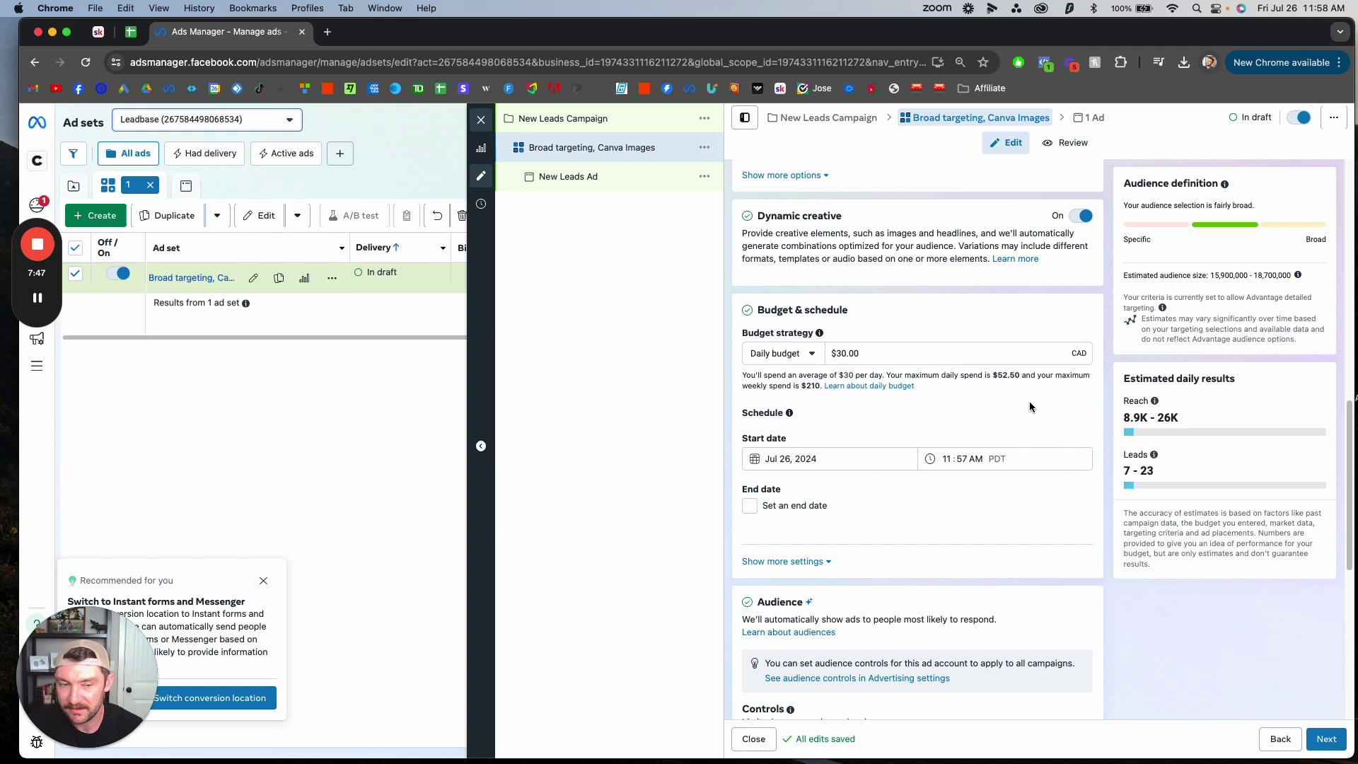
scroll(1074, 440, down, 4)
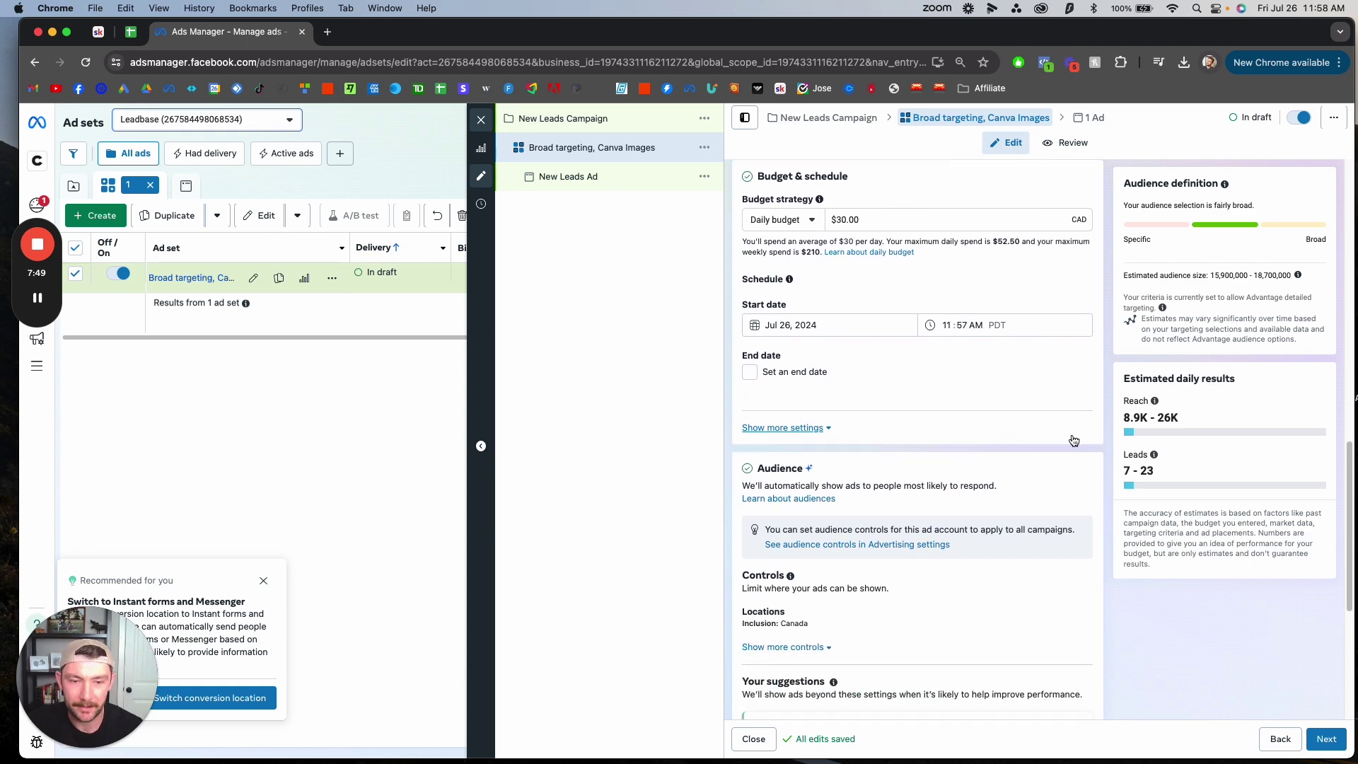
scroll(1074, 440, down, 10)
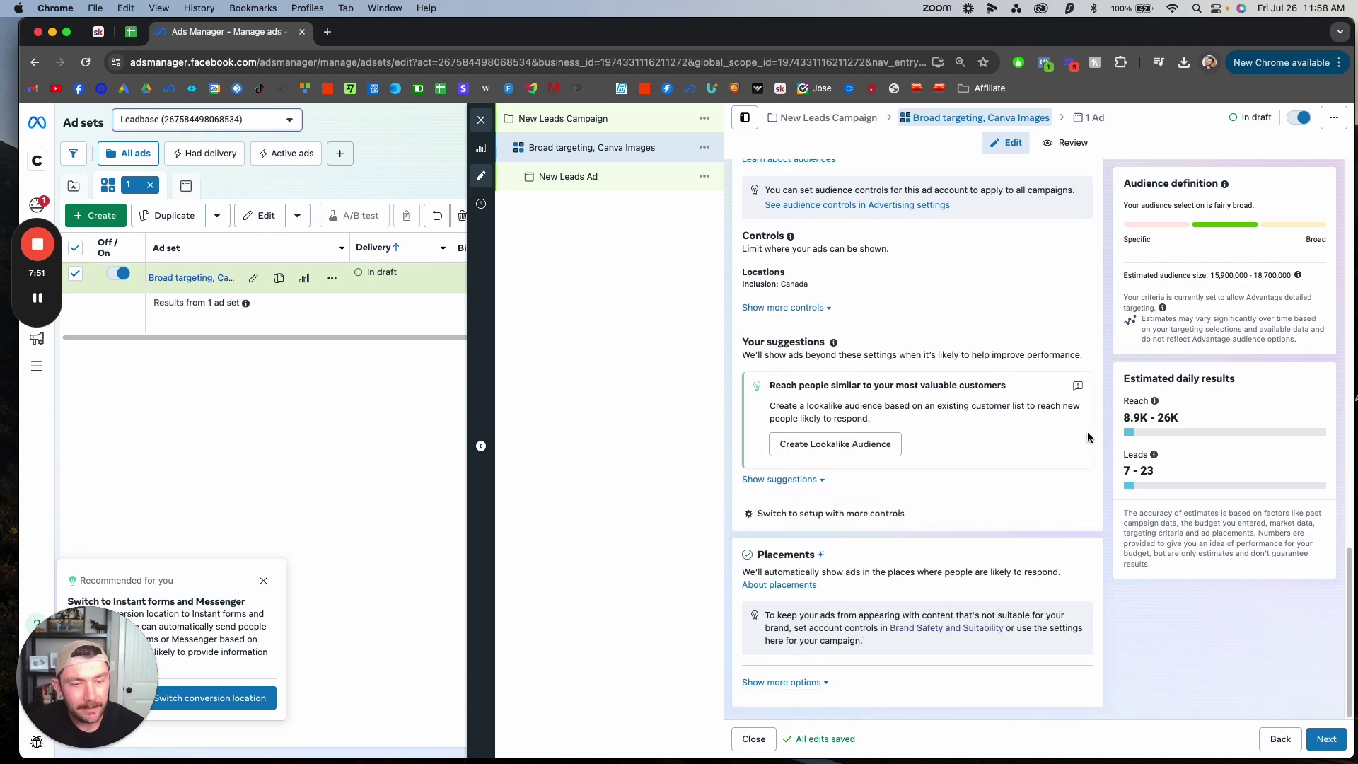
scroll(1101, 487, up, 8)
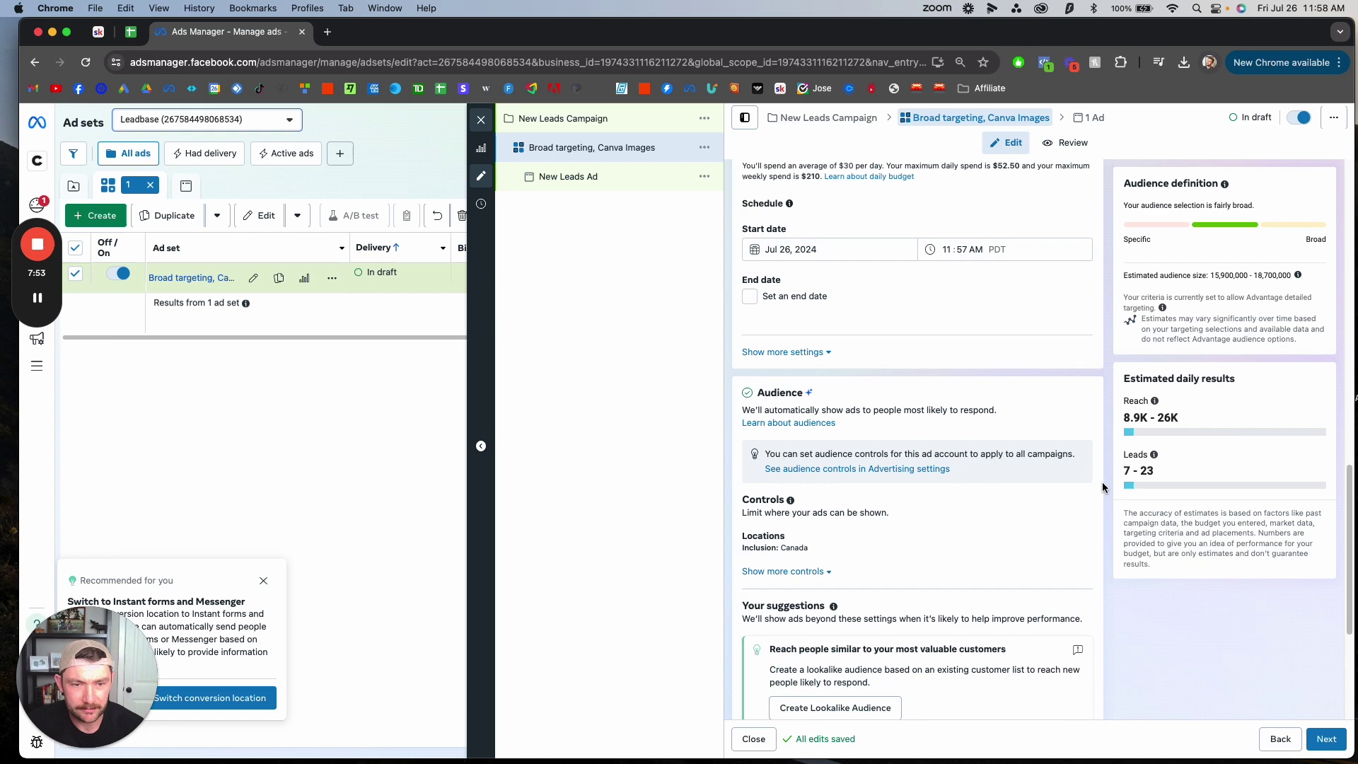
scroll(1082, 481, up, 14)
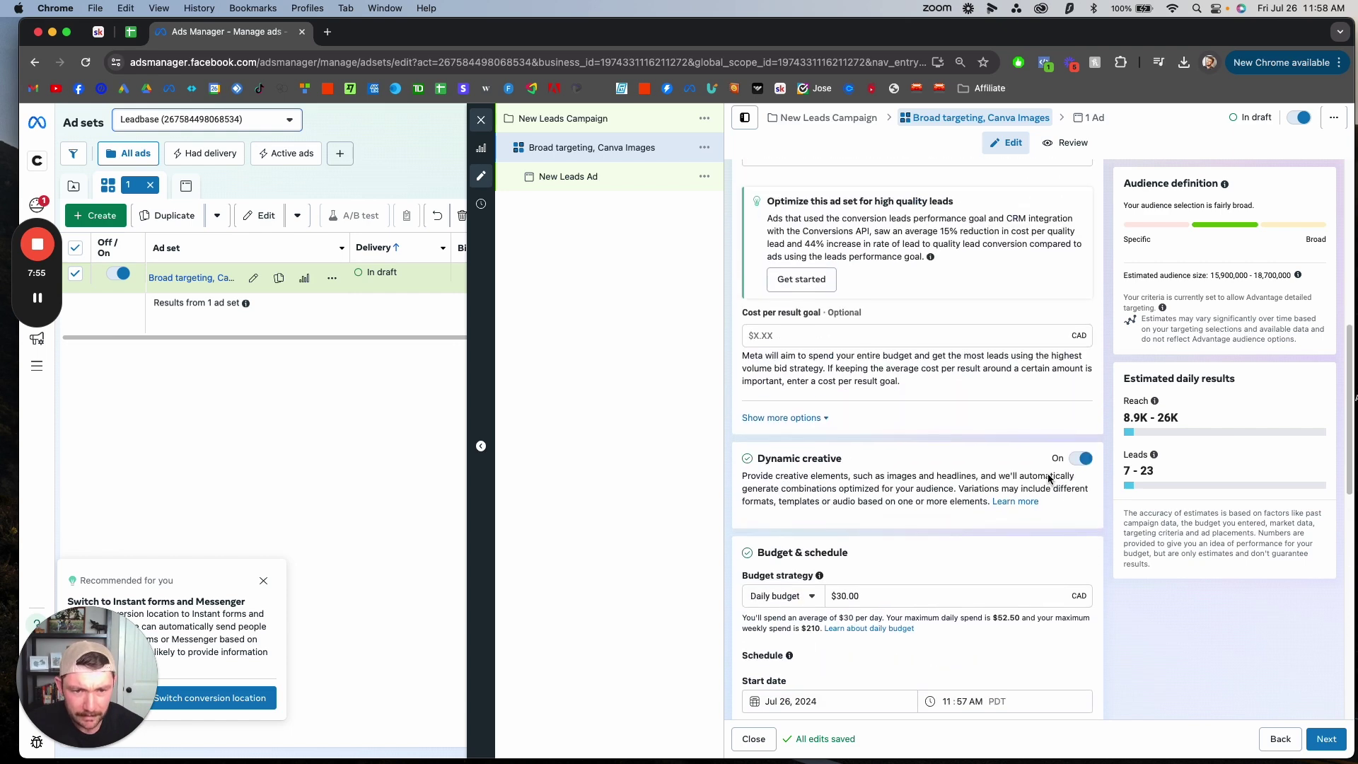
scroll(1050, 480, up, 9)
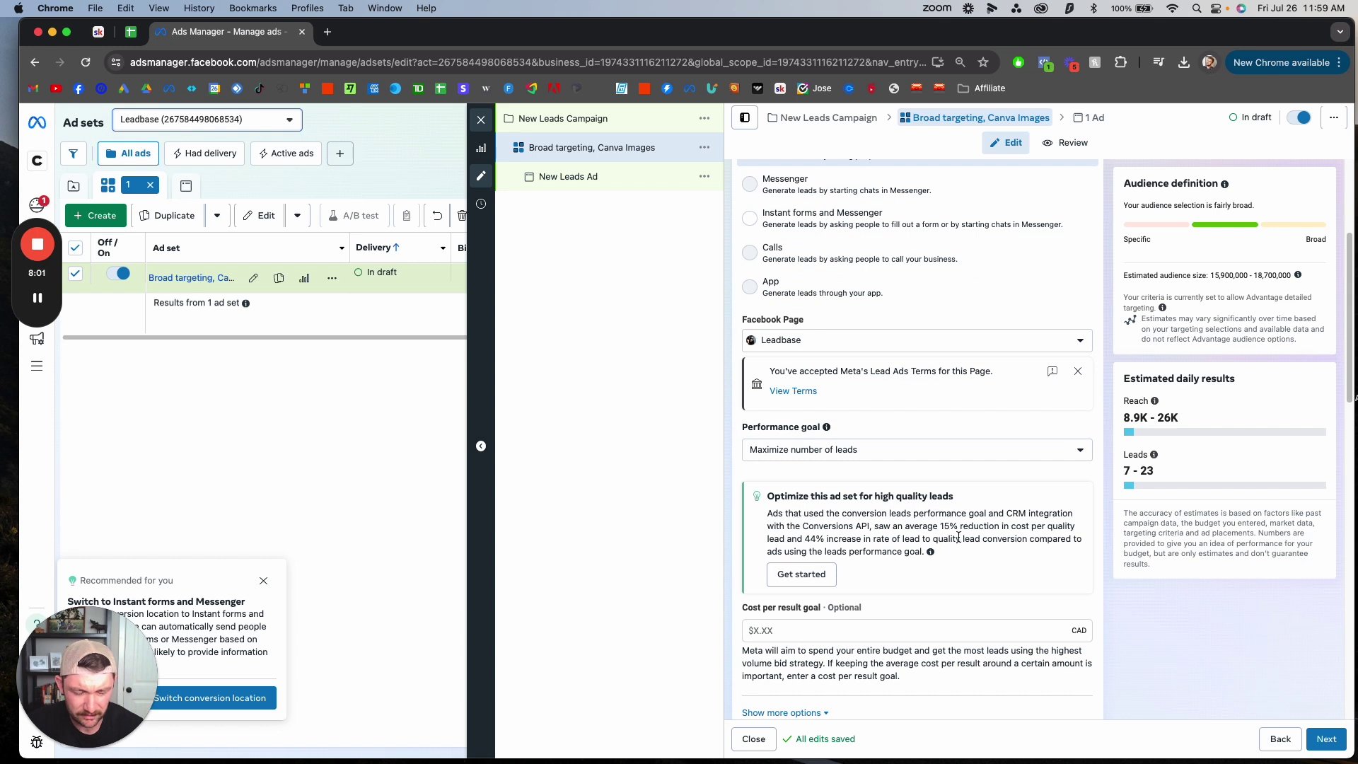
drag(968, 564, 769, 517)
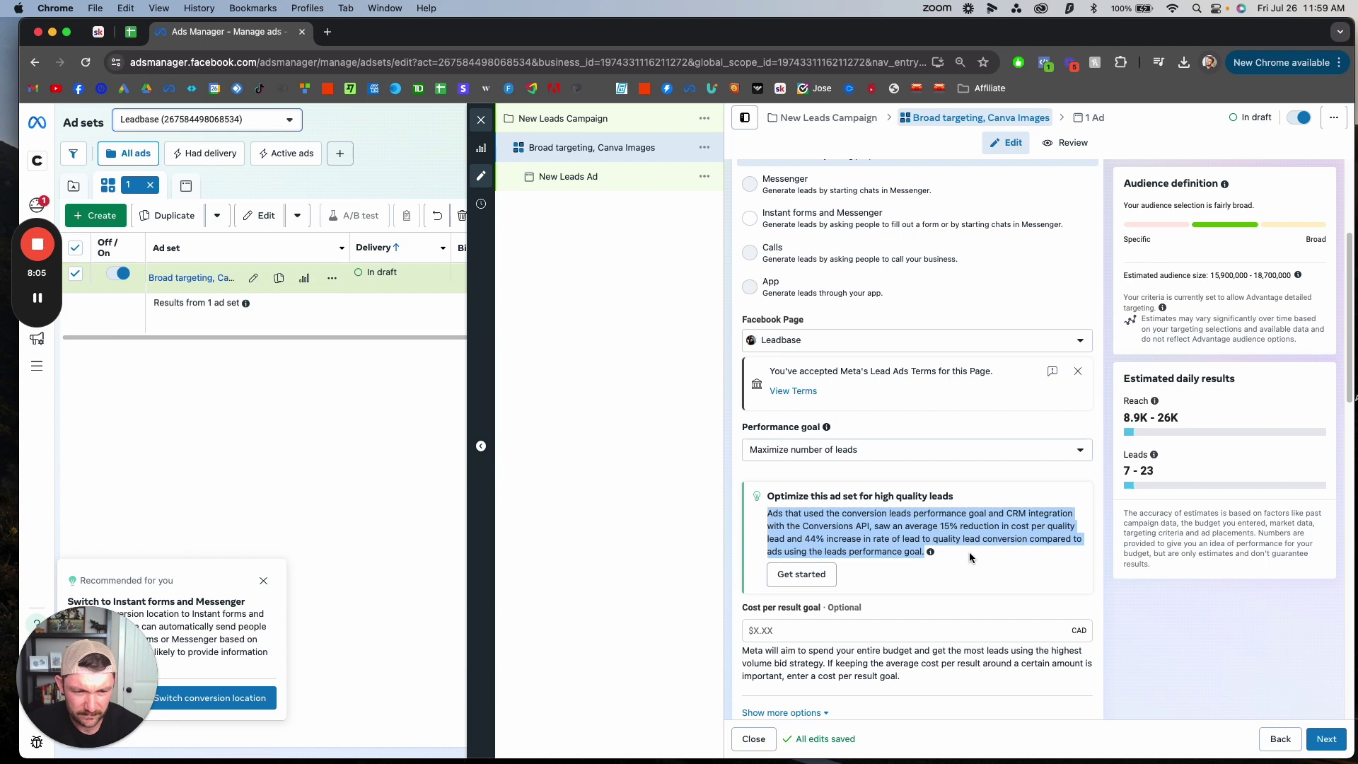
scroll(969, 551, down, 5)
click(1131, 562)
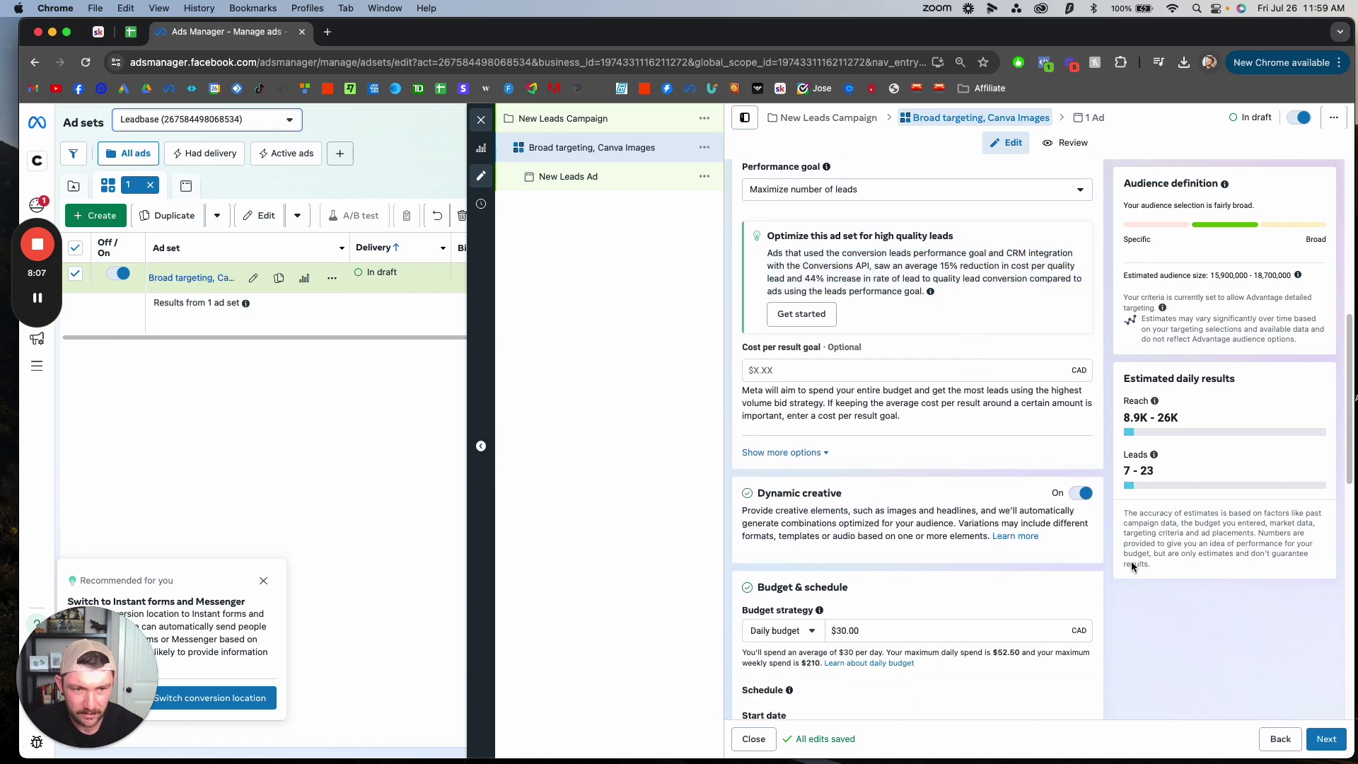
scroll(1046, 484, down, 5)
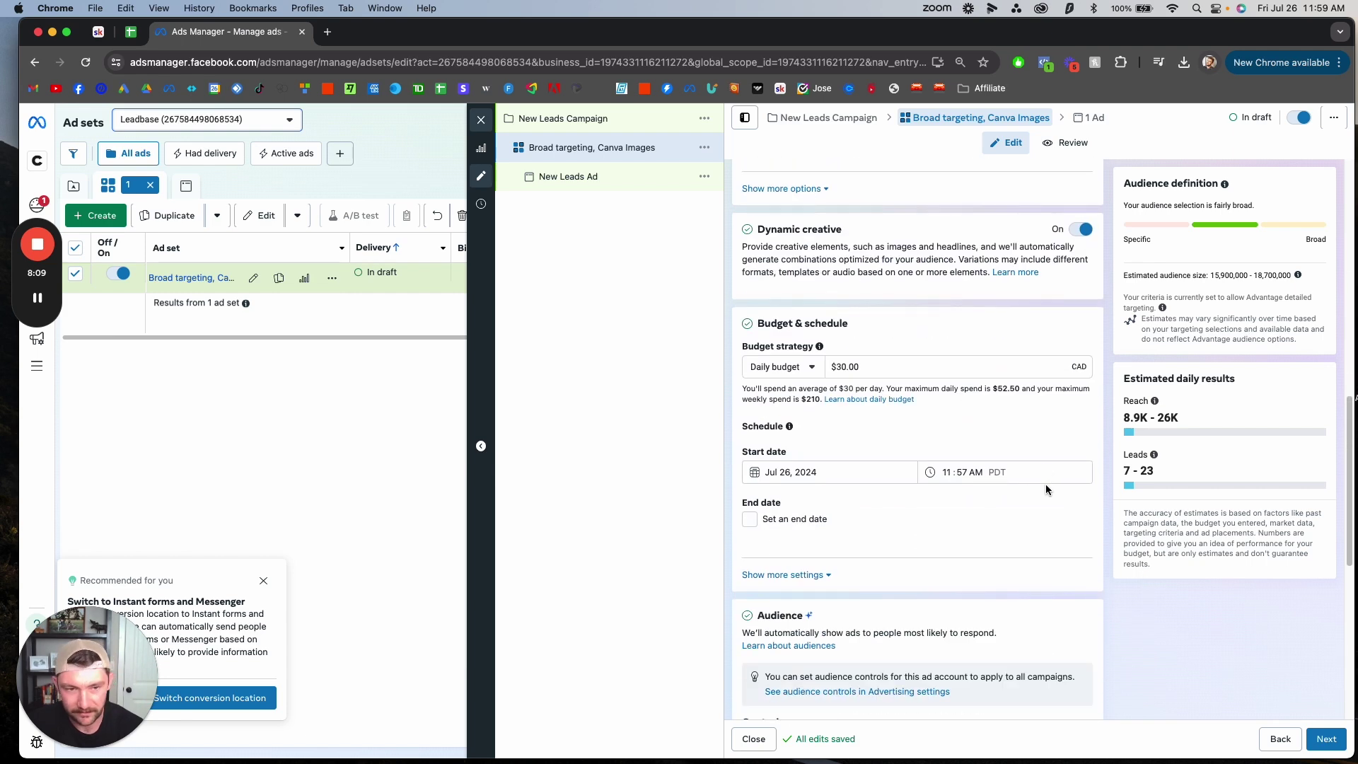
scroll(1045, 484, down, 4)
scroll(890, 448, up, 6)
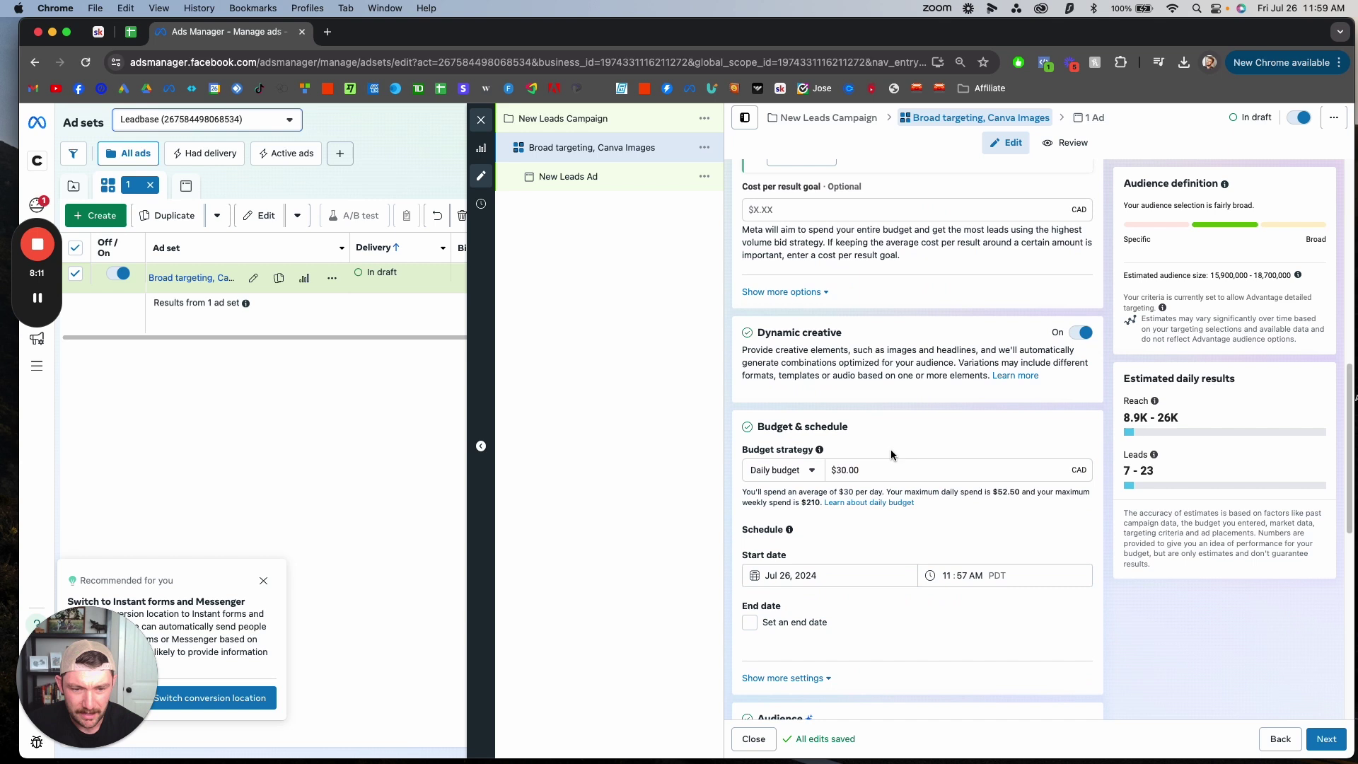
- Change the daily budget from $30.00 to $50.00
click(869, 470)
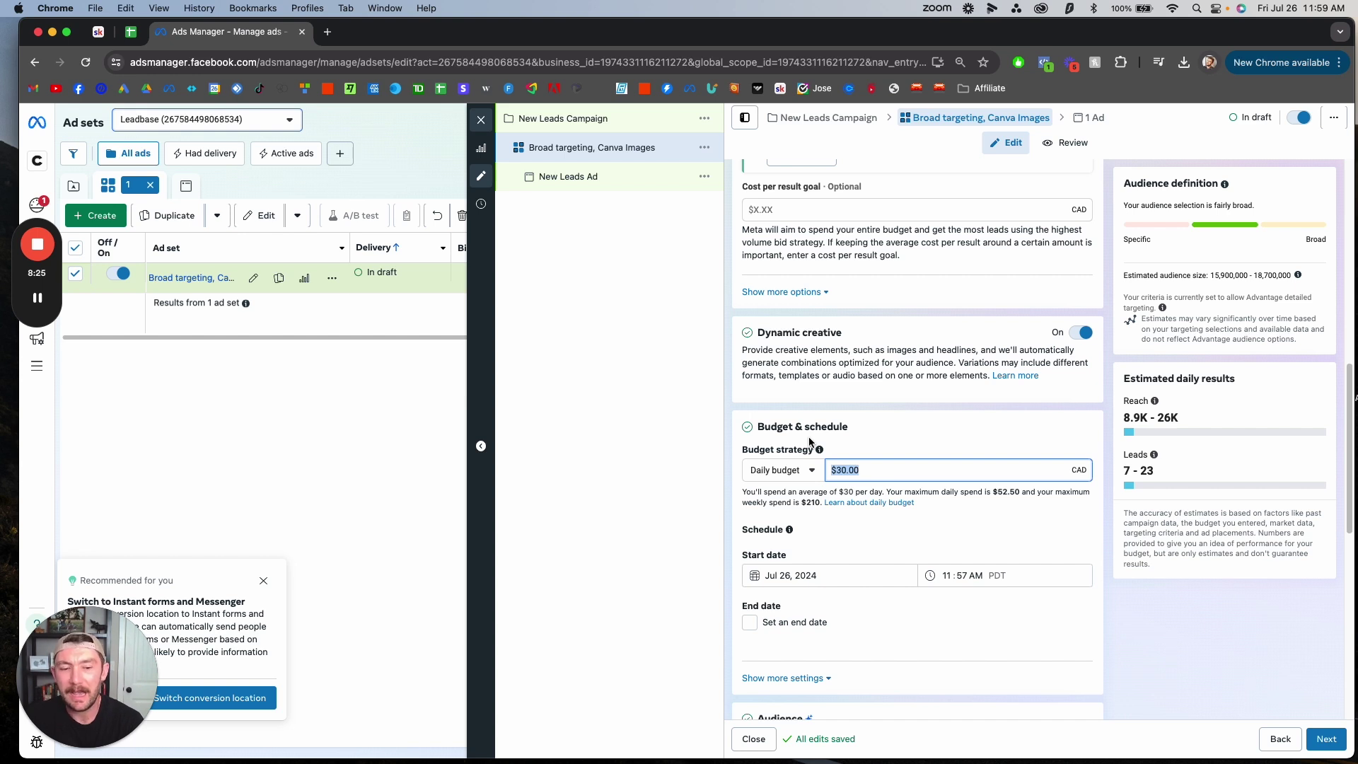
text(5)
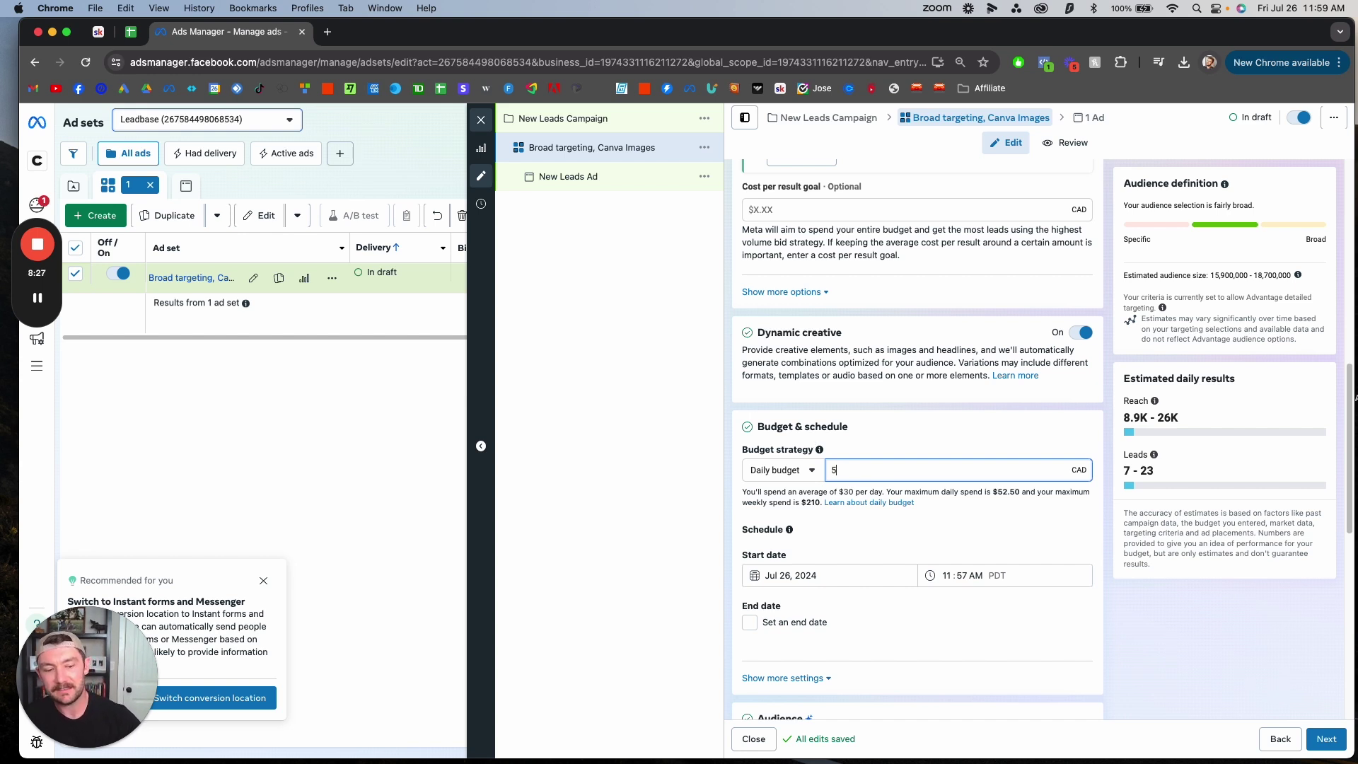
text(0)
click(877, 447)
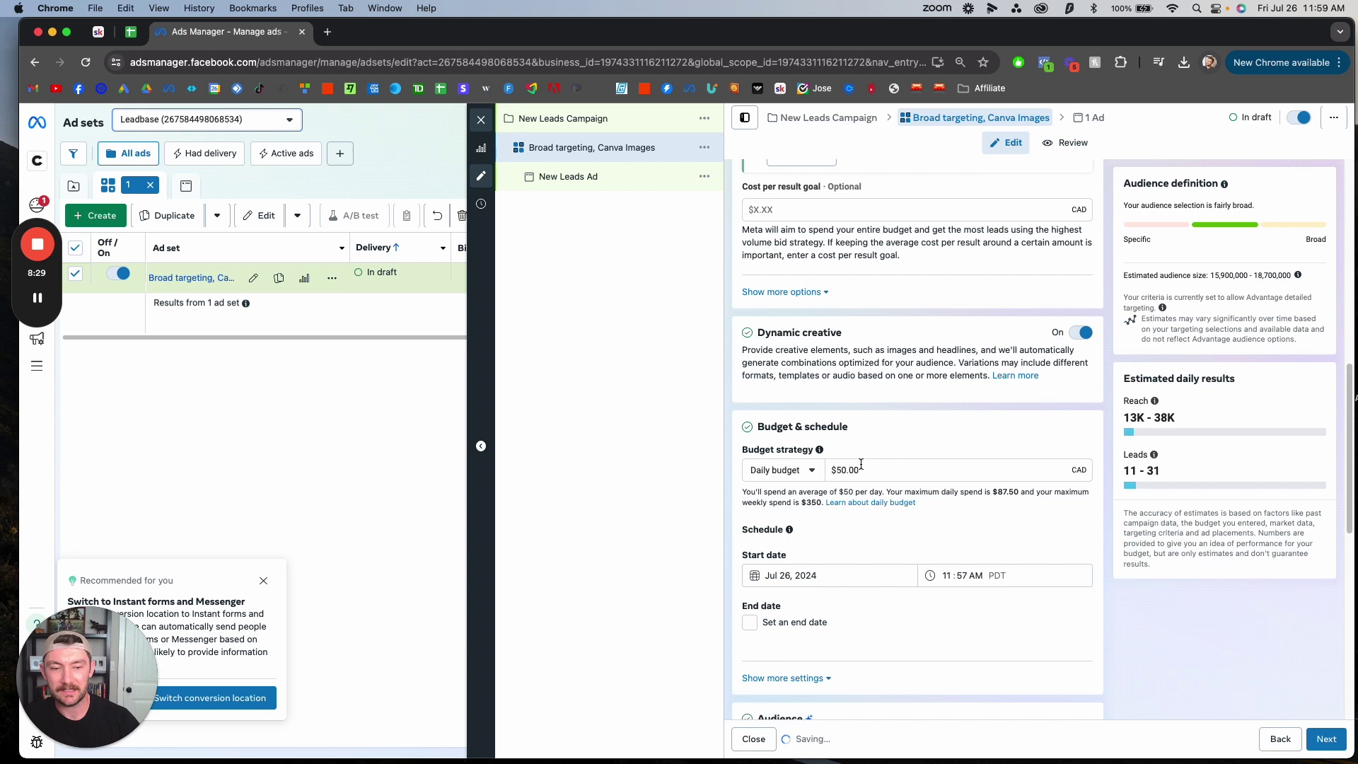
click(860, 464)
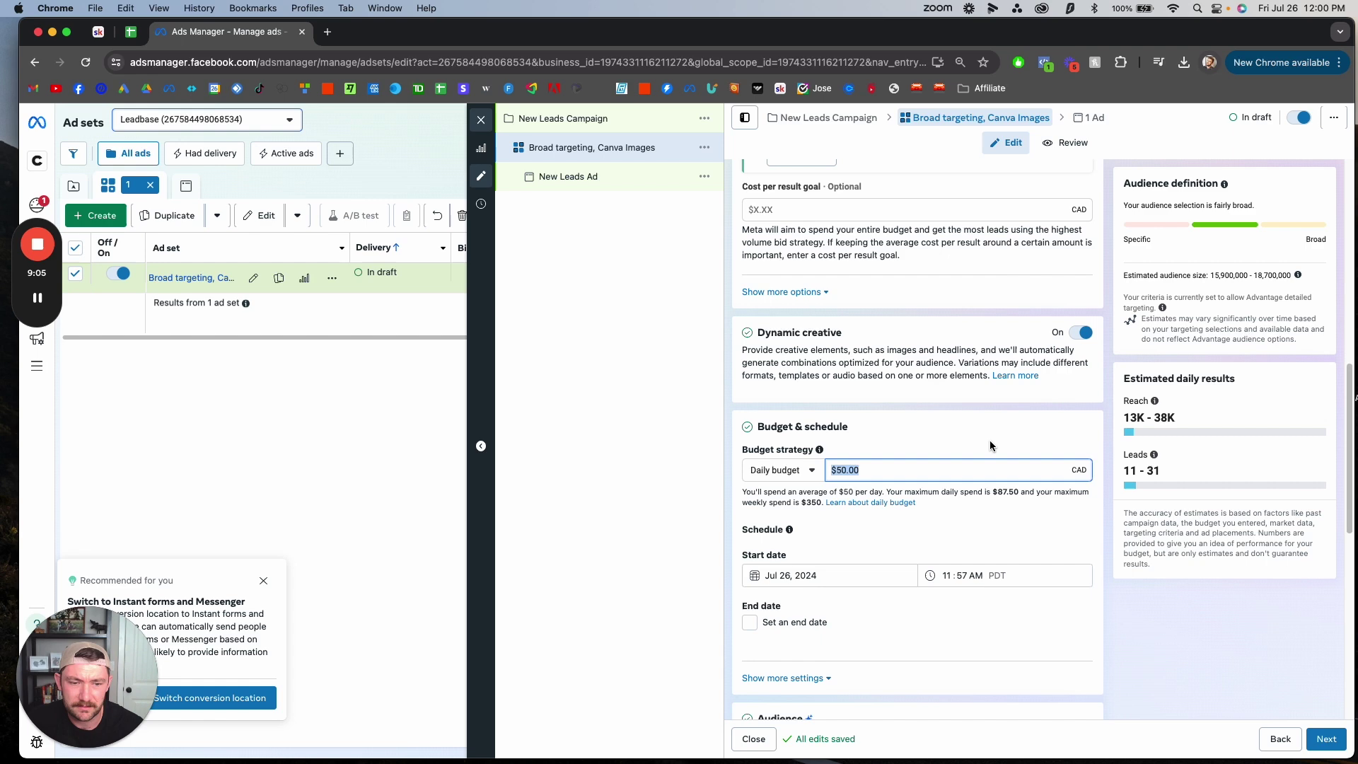
scroll(990, 440, down, 5)
scroll(855, 335, up, 2)
scroll(855, 335, up, 2)
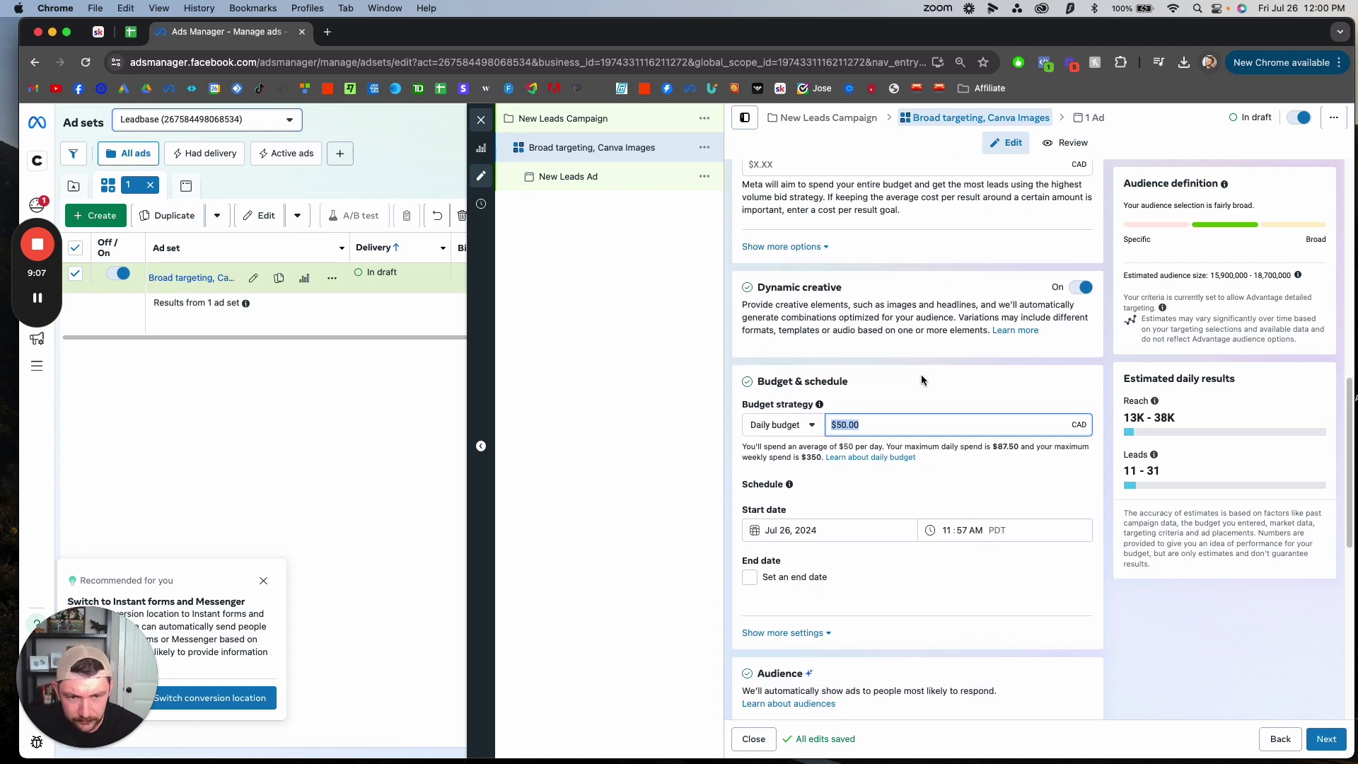
scroll(824, 495, up, 1)
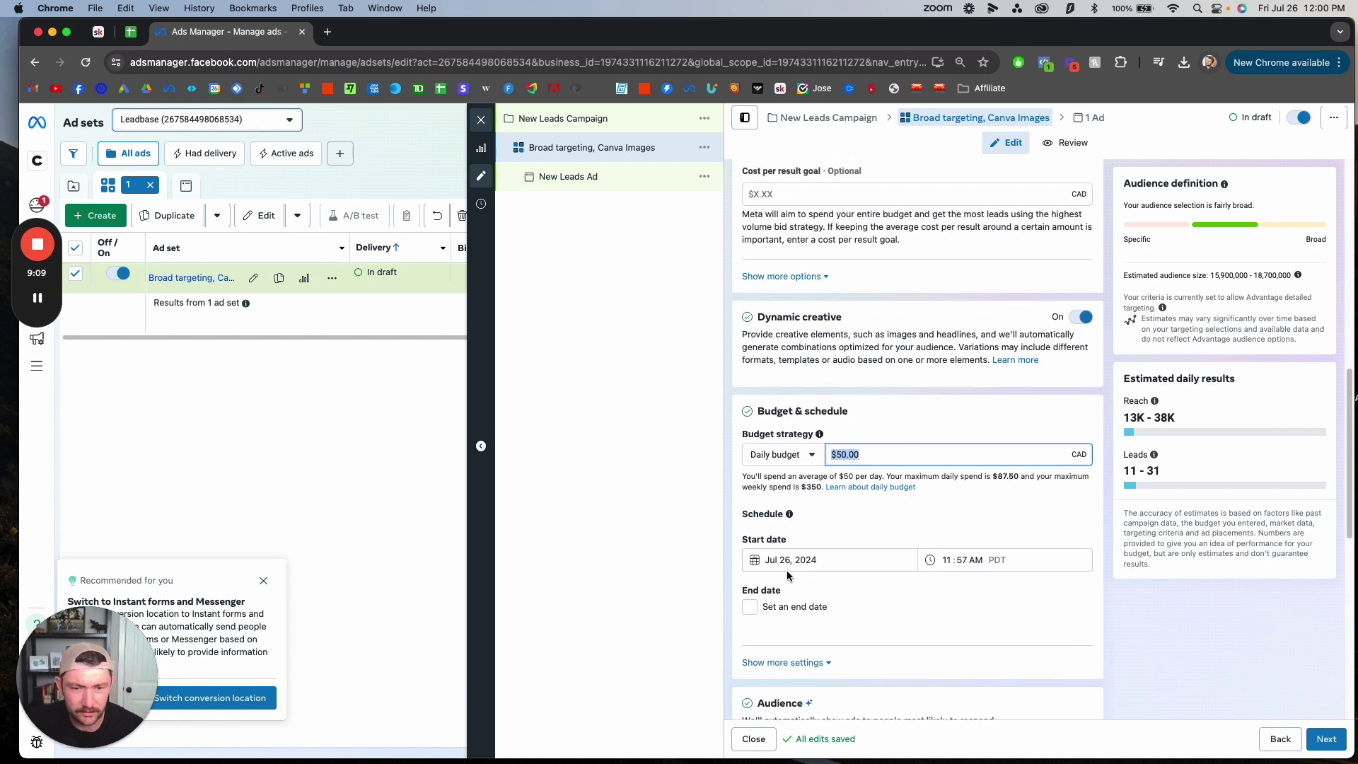
scroll(771, 616, up, 2)
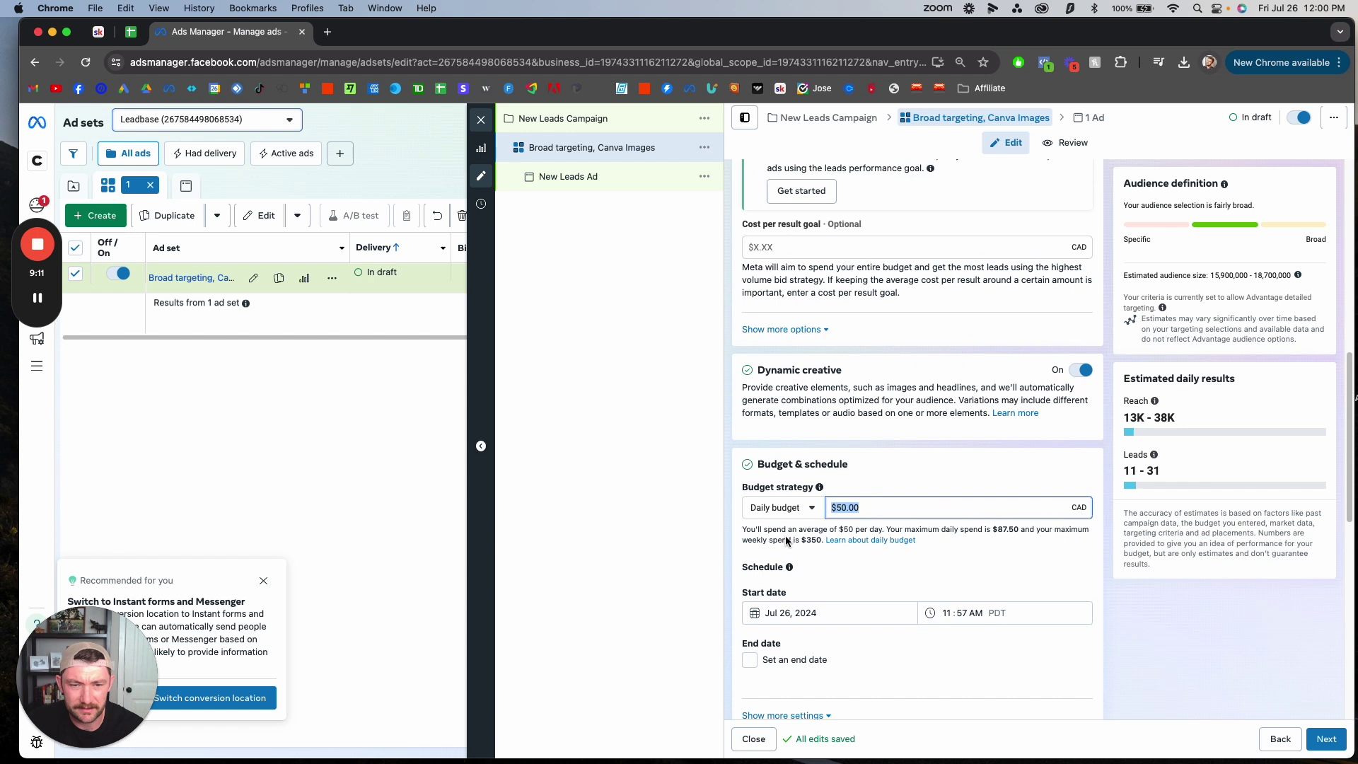
scroll(926, 535, up, 1)
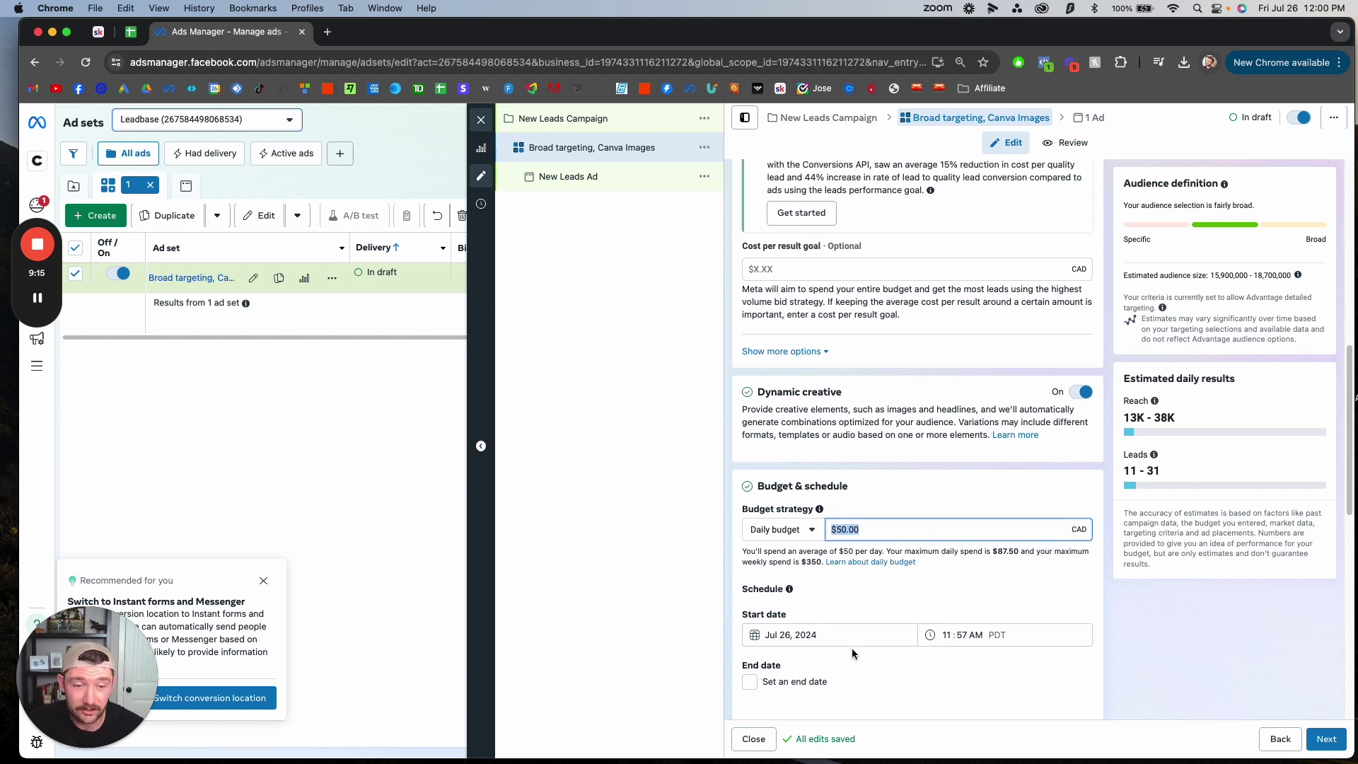
scroll(881, 589, up, 4)
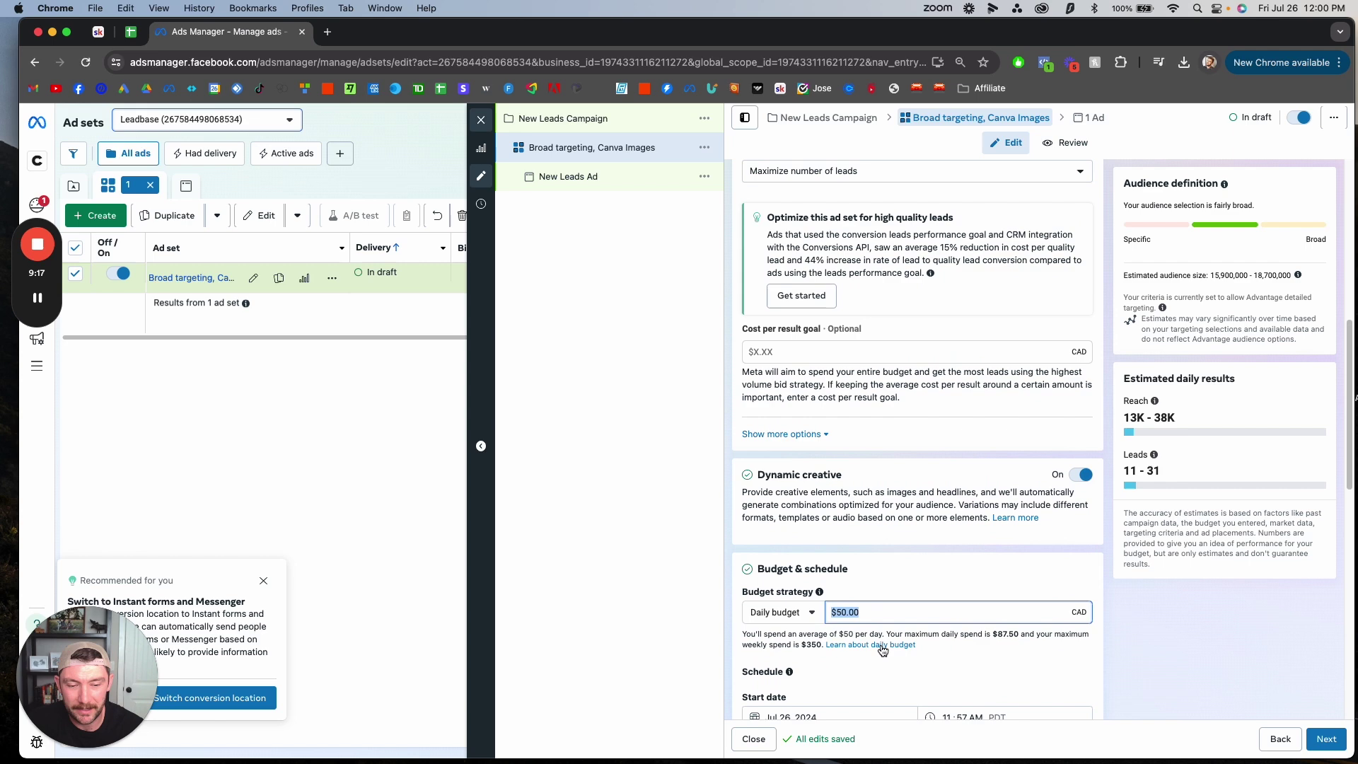
scroll(923, 648, up, 12)
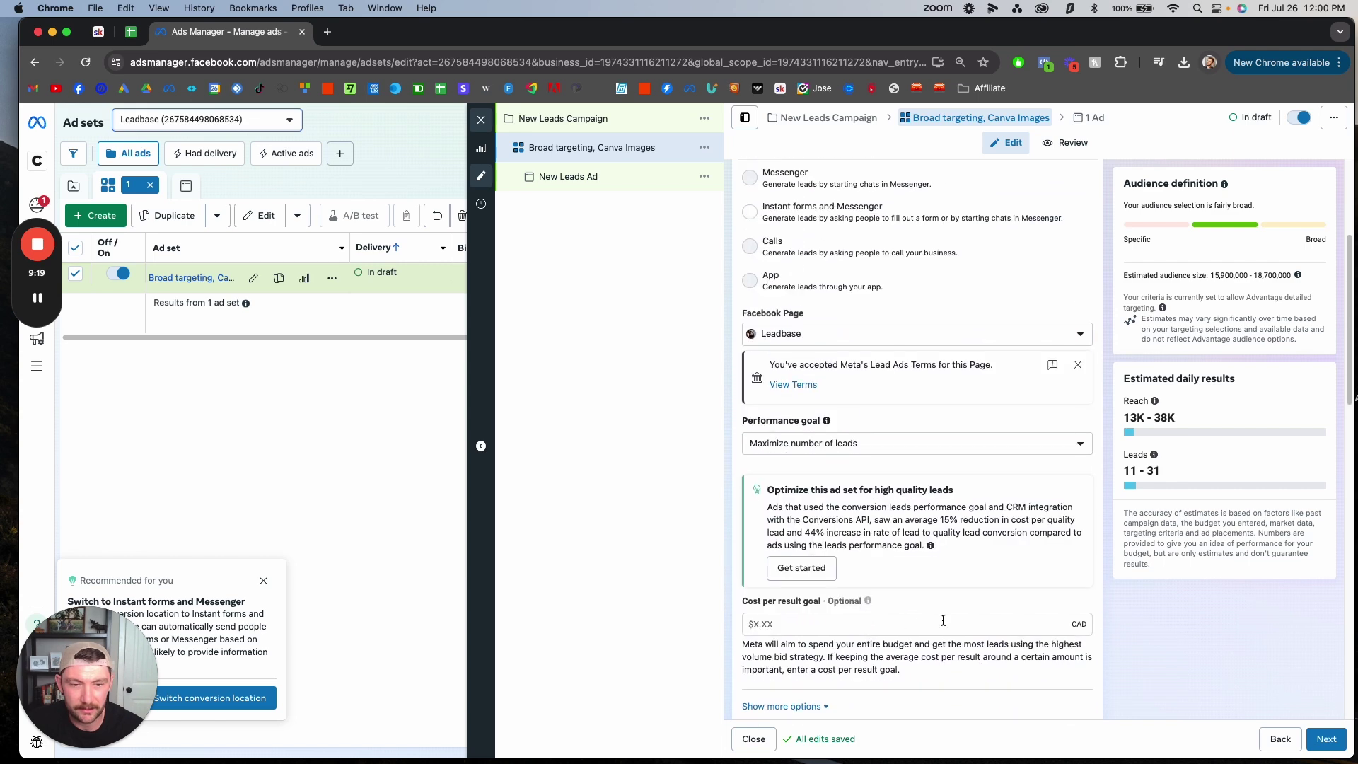
scroll(984, 621, down, 20)
scroll(984, 621, down, 20)
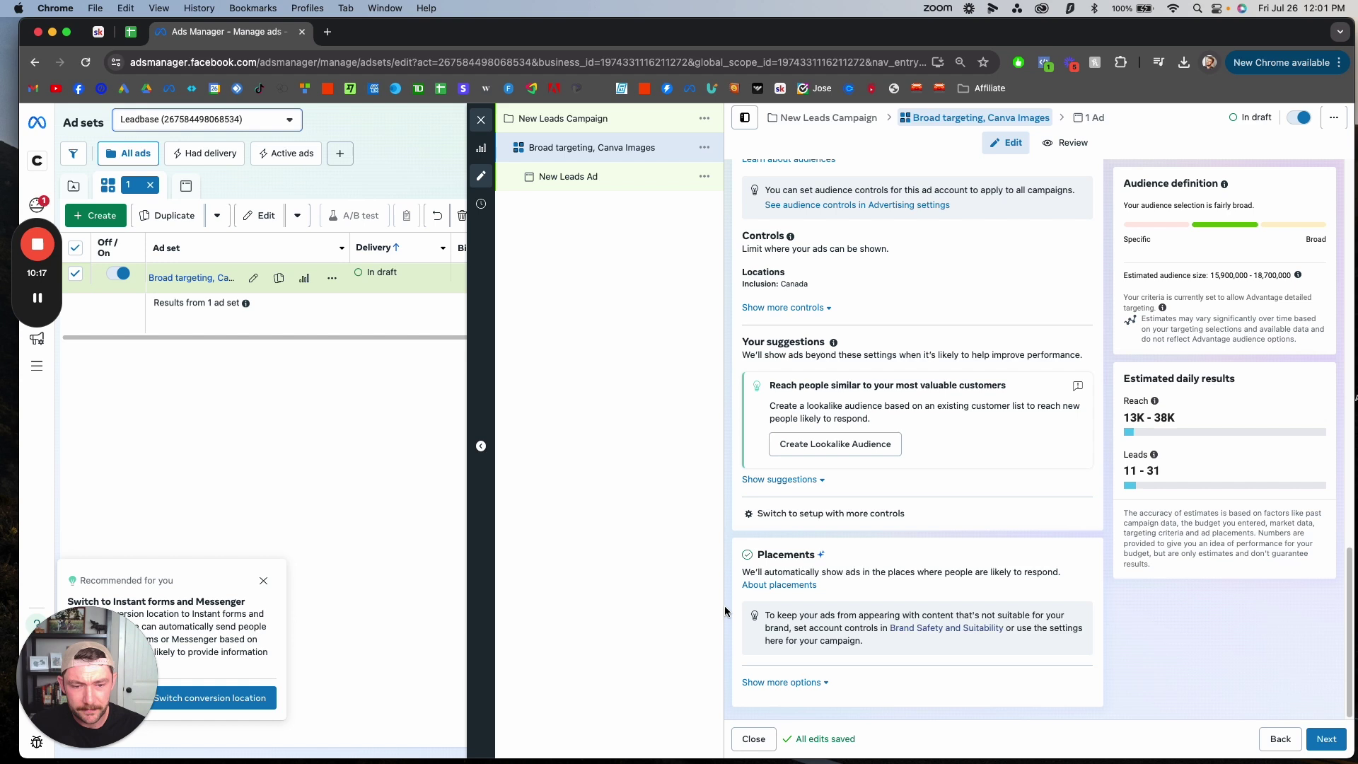
- Expand the Placements options to show devices, platforms, placement controls and brand safety
click(778, 682)
scroll(926, 625, down, 3)
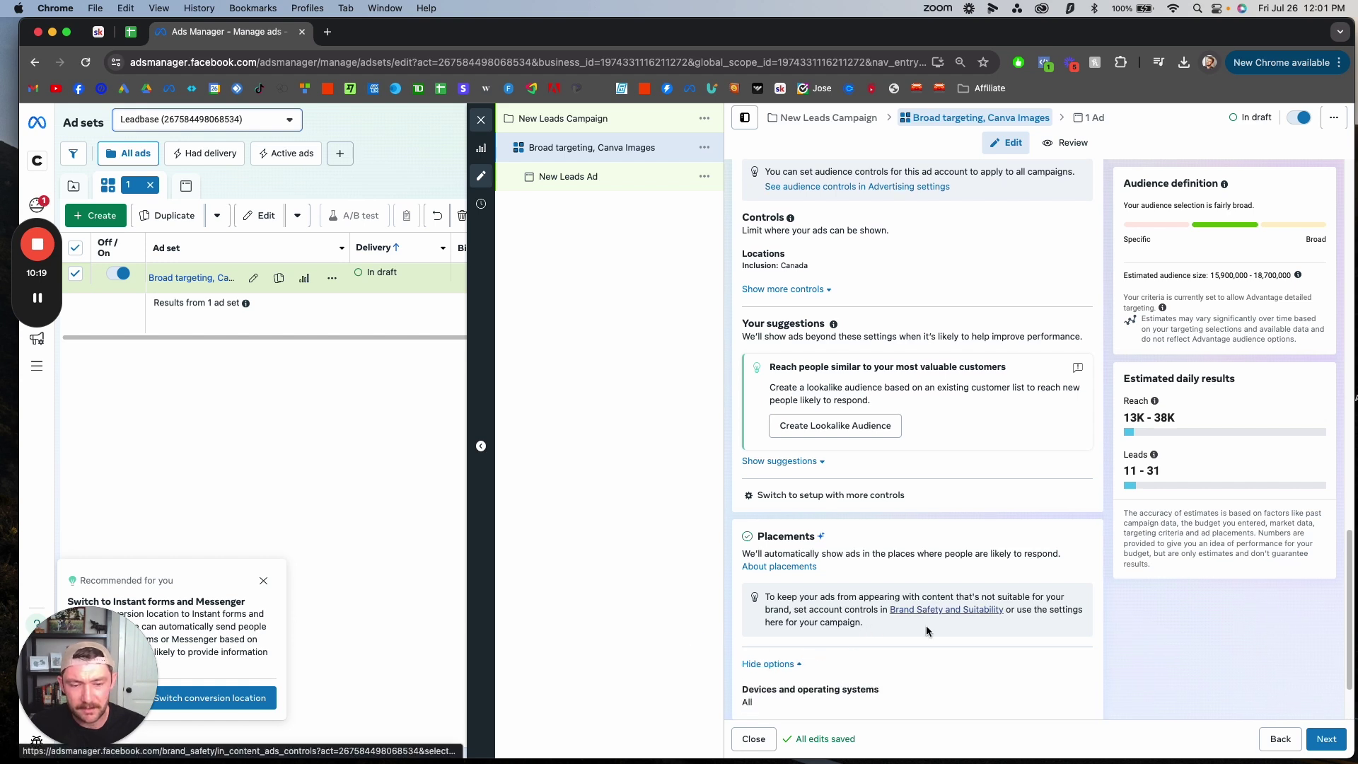
scroll(933, 630, down, 1)
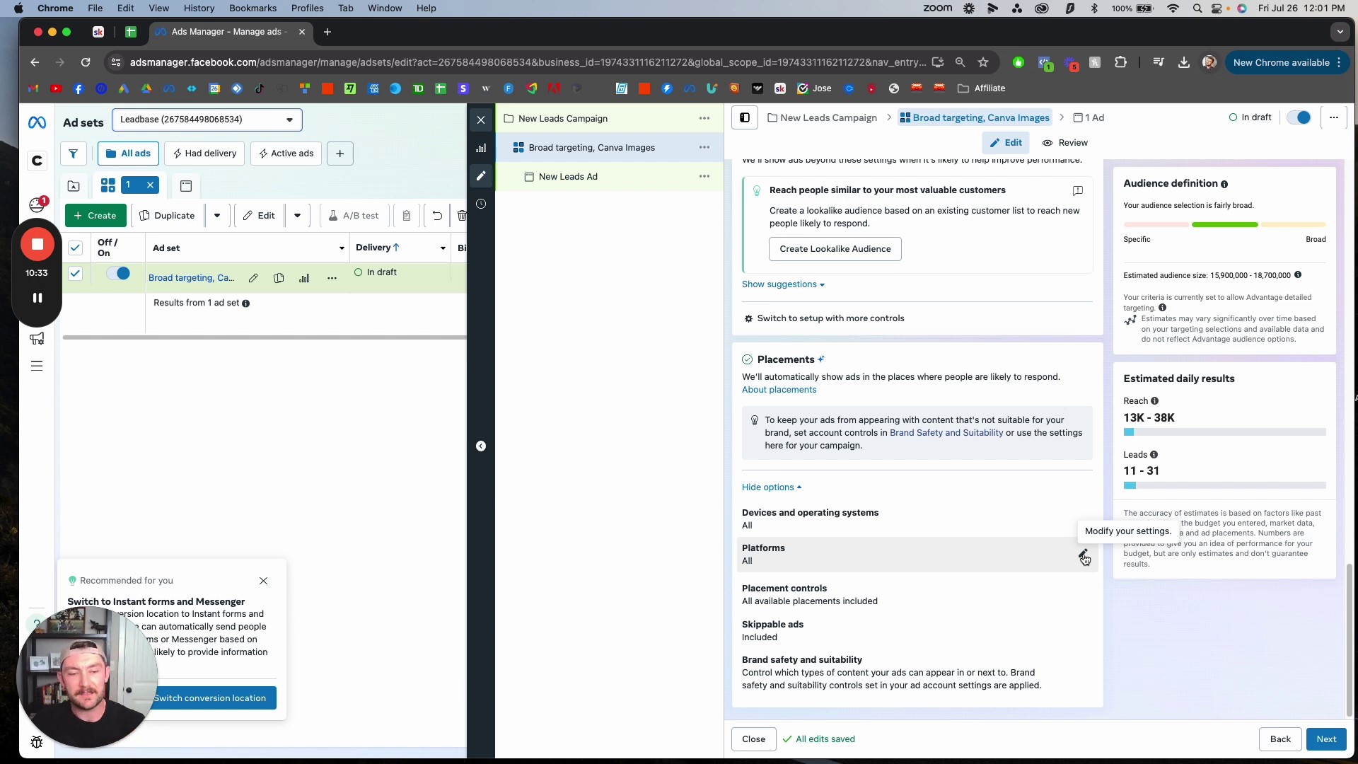
scroll(1075, 576, up, 2)
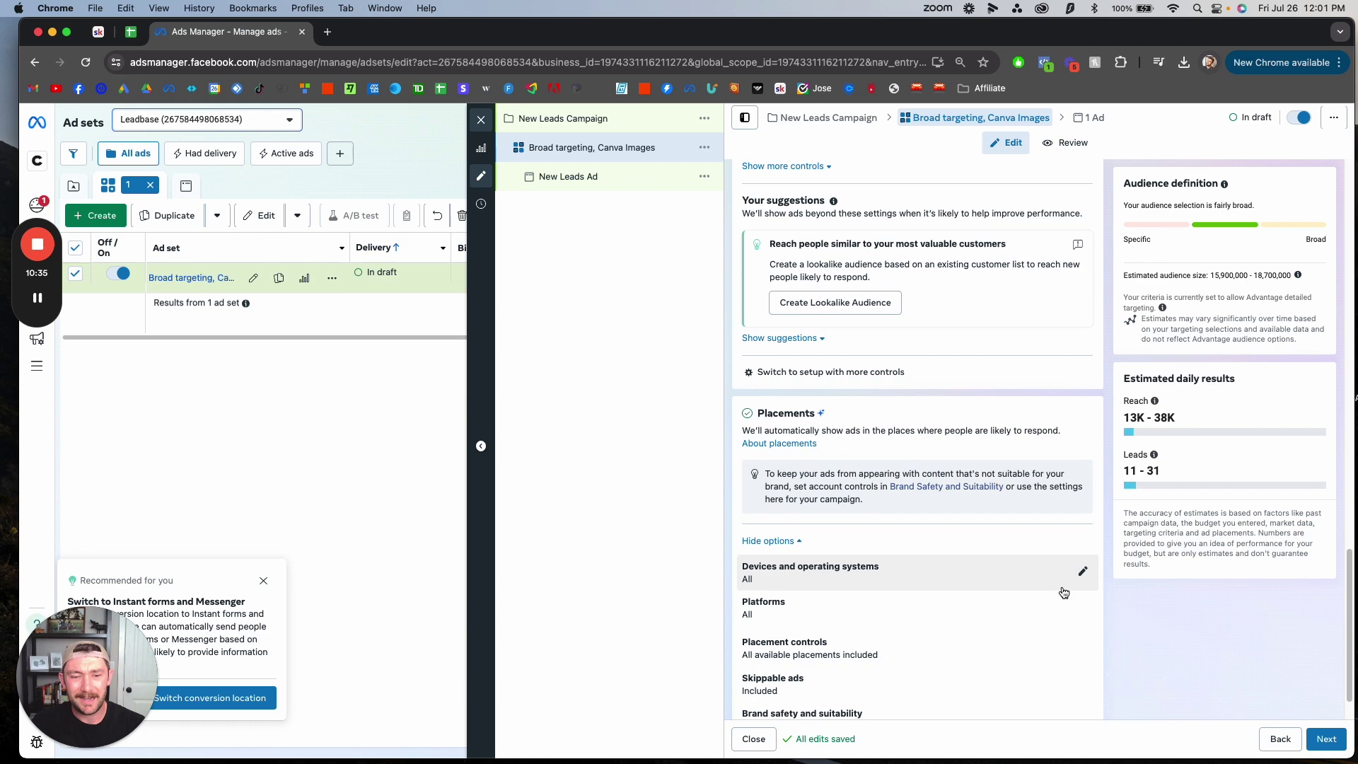
scroll(1103, 439, up, 3)
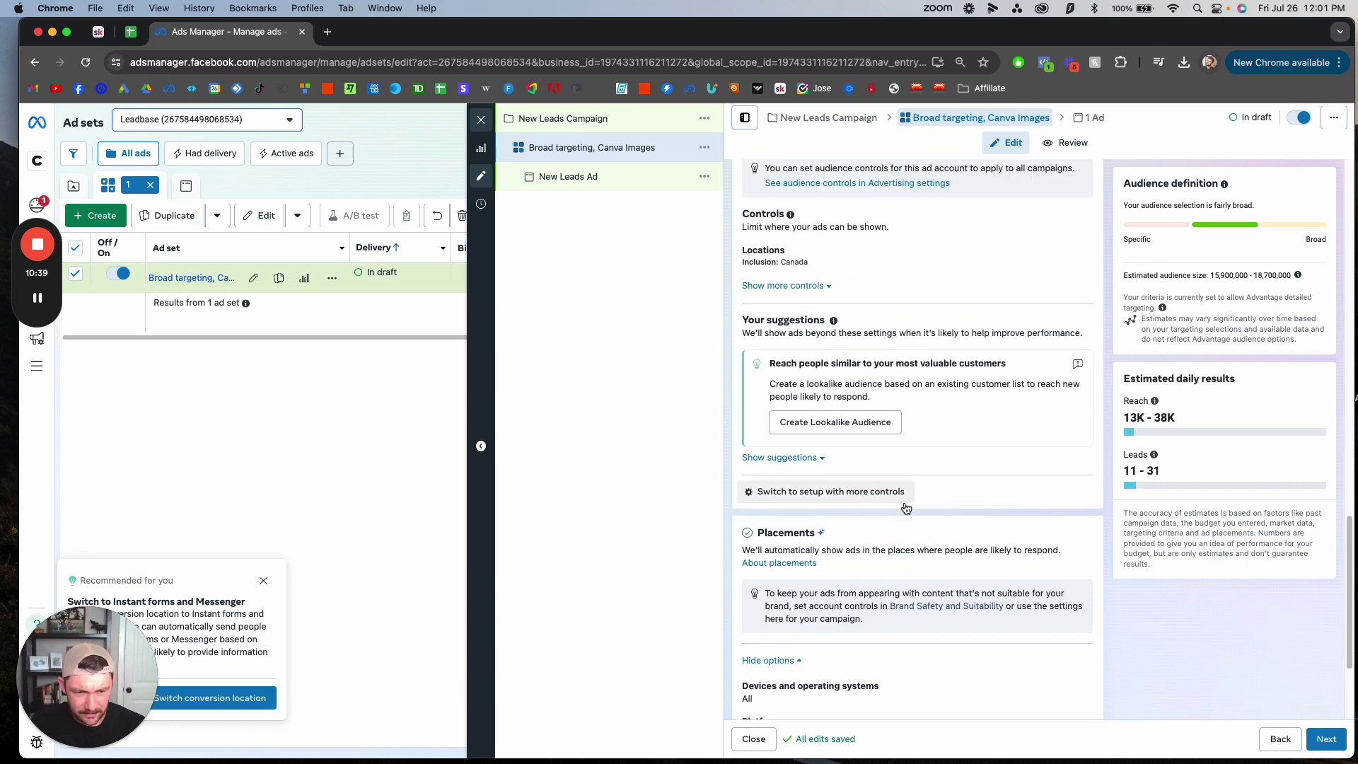
- Switch to the advanced audience setup and set a strict 30–64 age range, not a suggestion
click(863, 499)
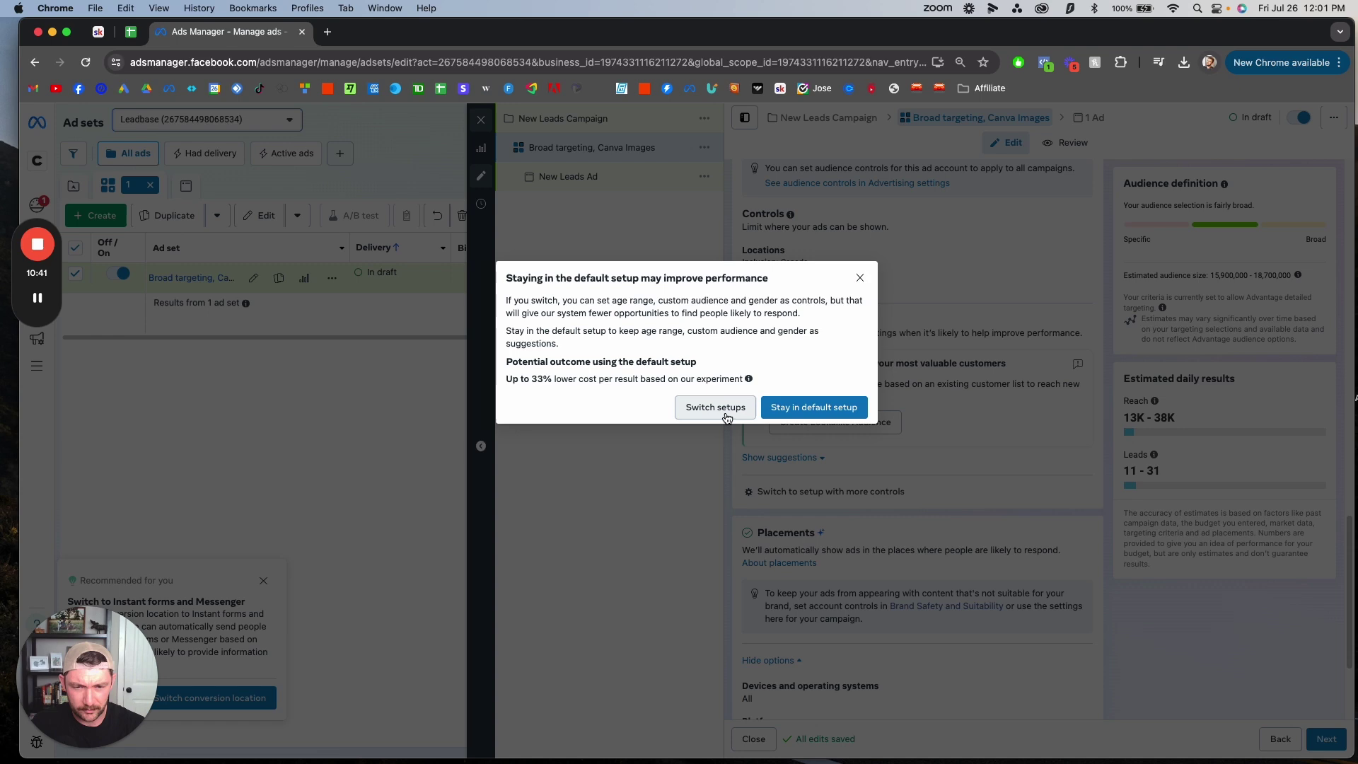
click(726, 416)
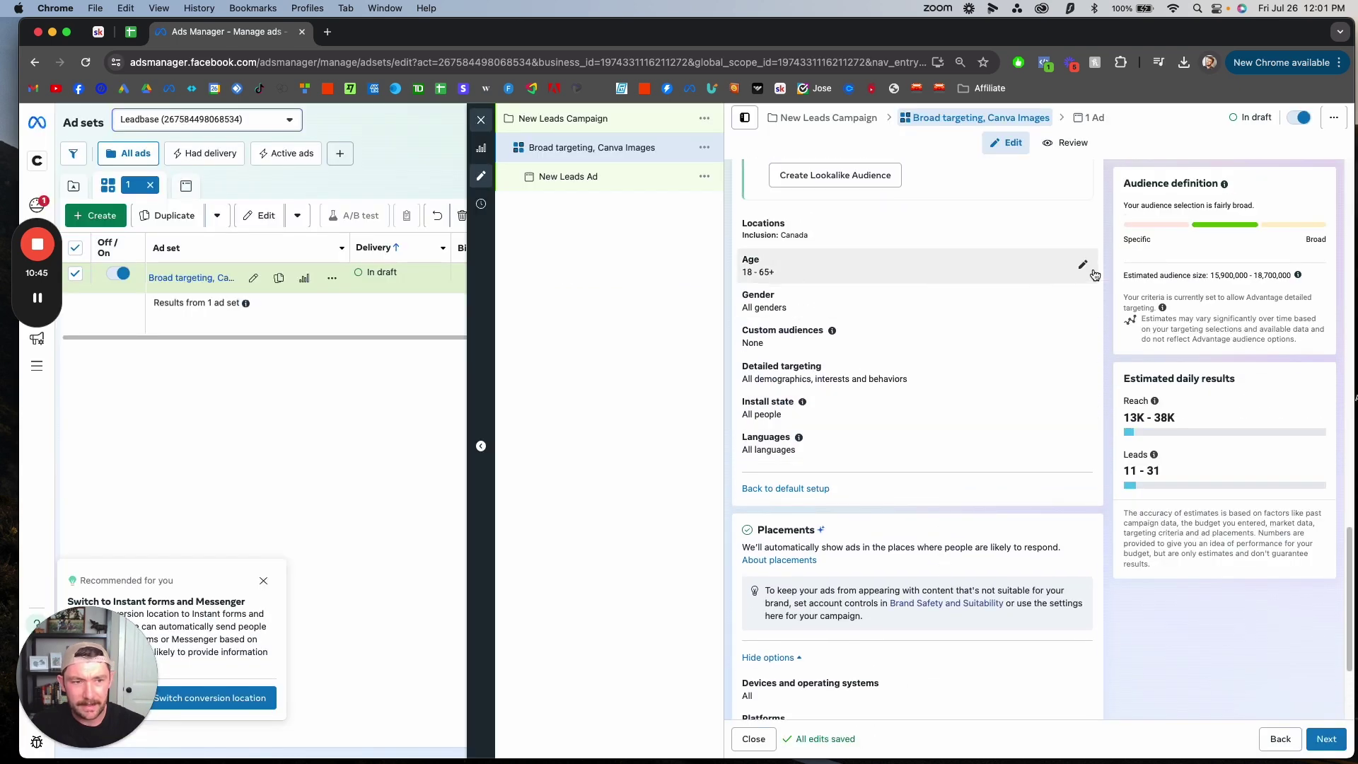
click(1082, 266)
click(785, 290)
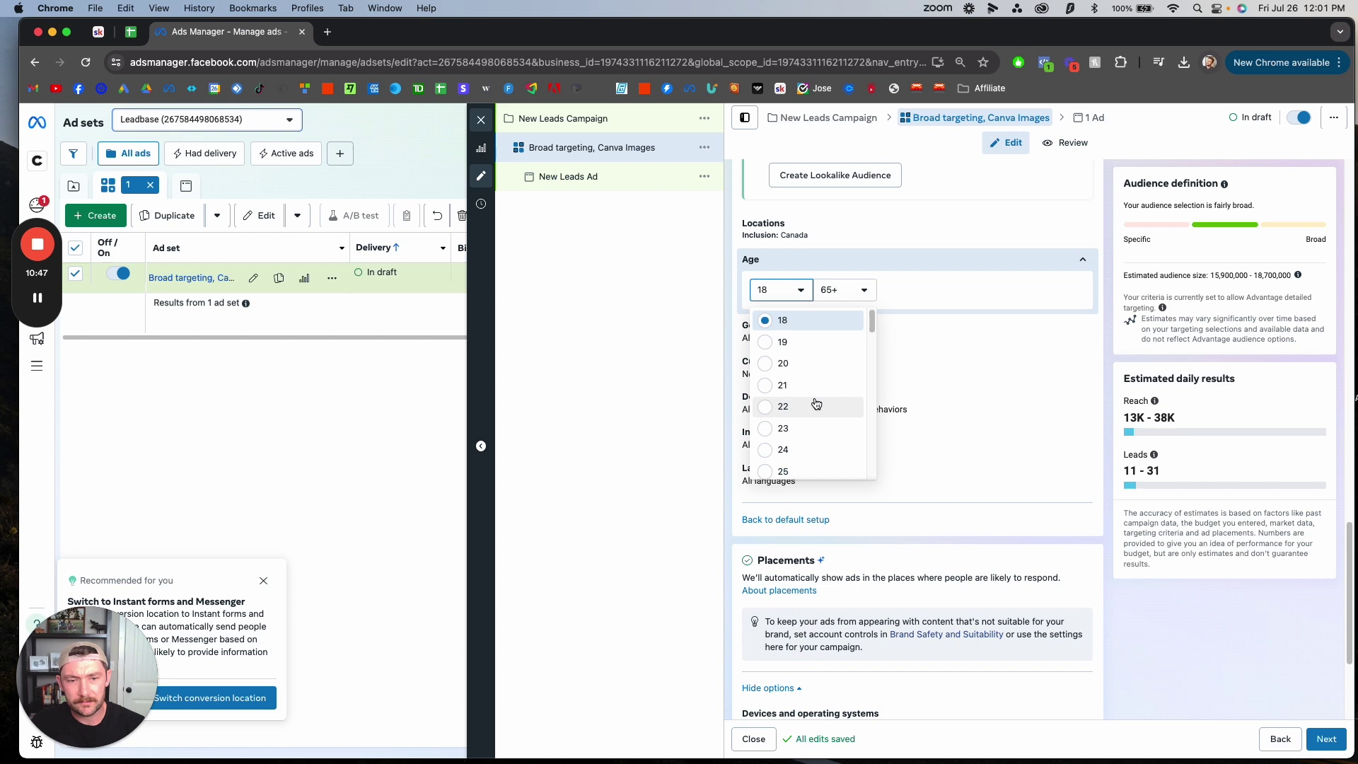
scroll(820, 417, down, 1)
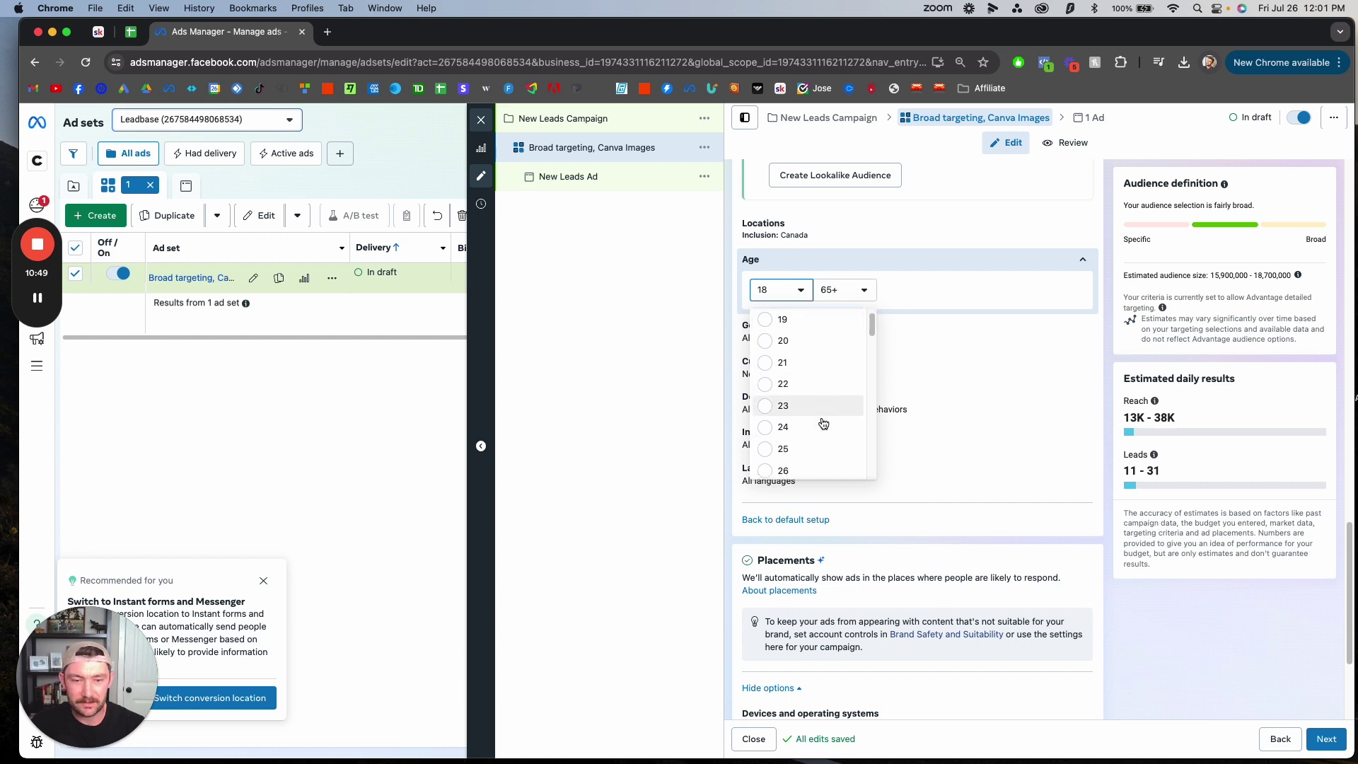
scroll(813, 424, down, 3)
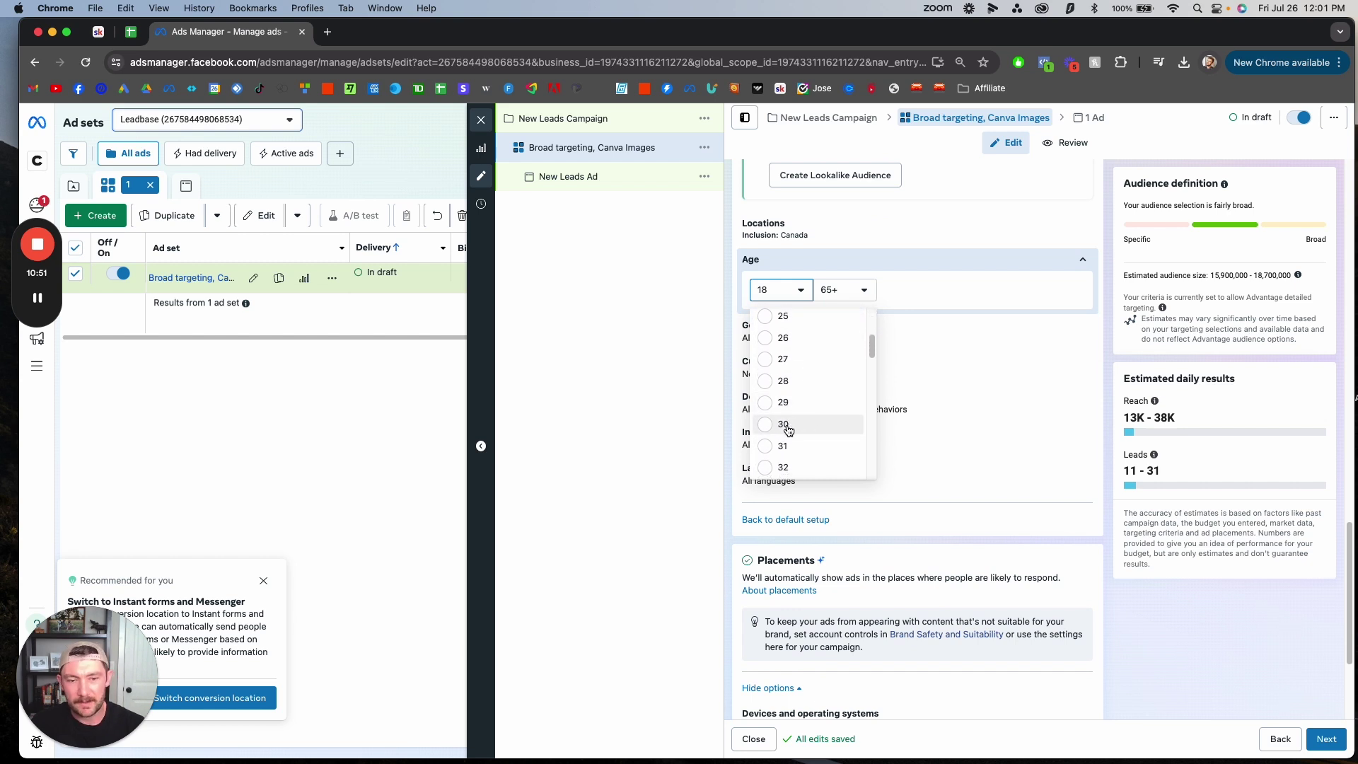
click(785, 424)
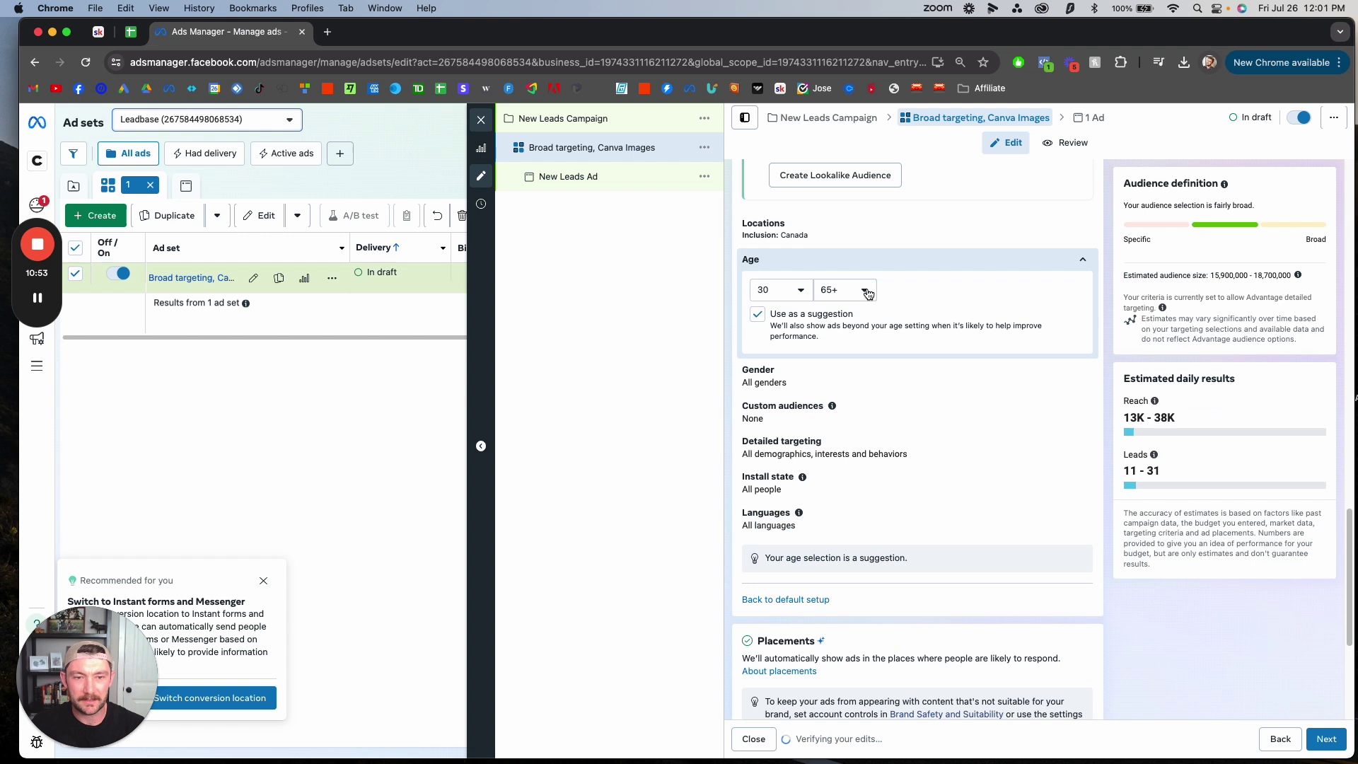
click(865, 292)
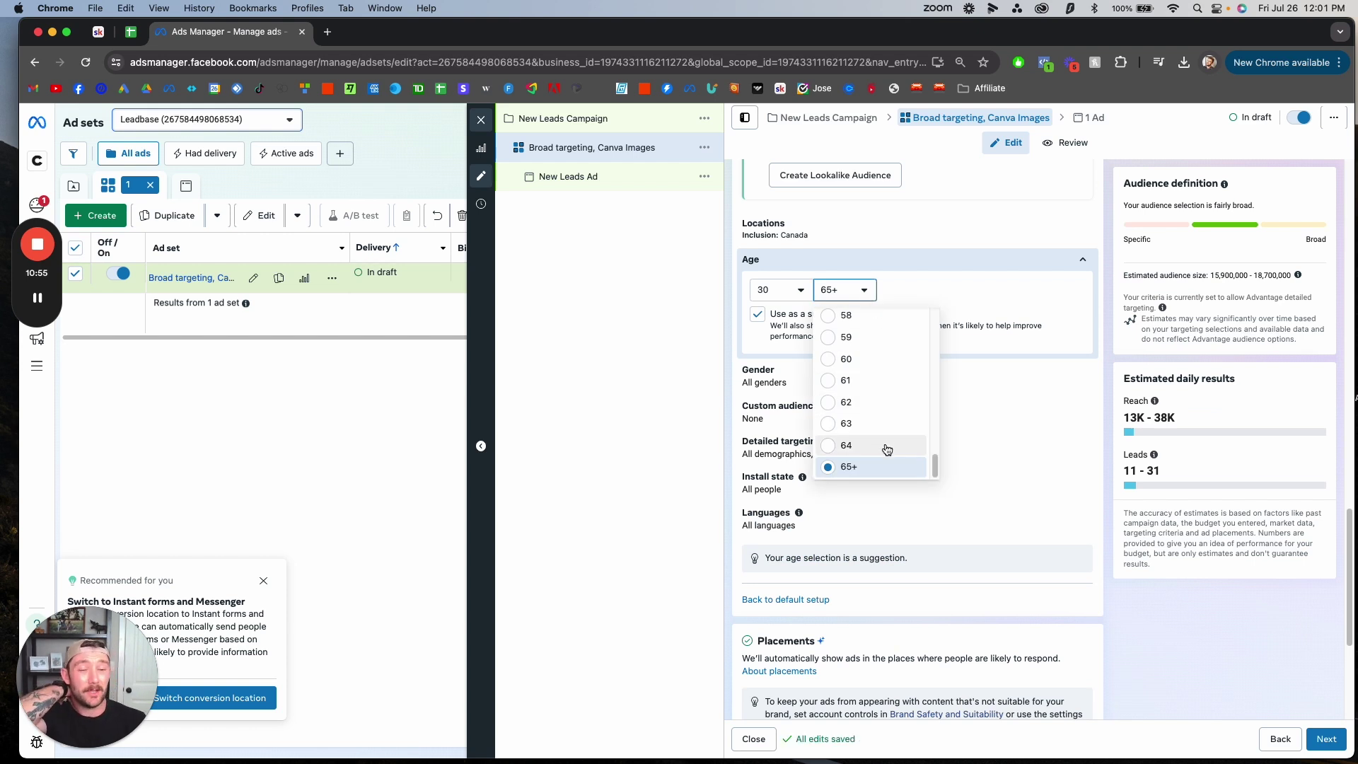
click(885, 447)
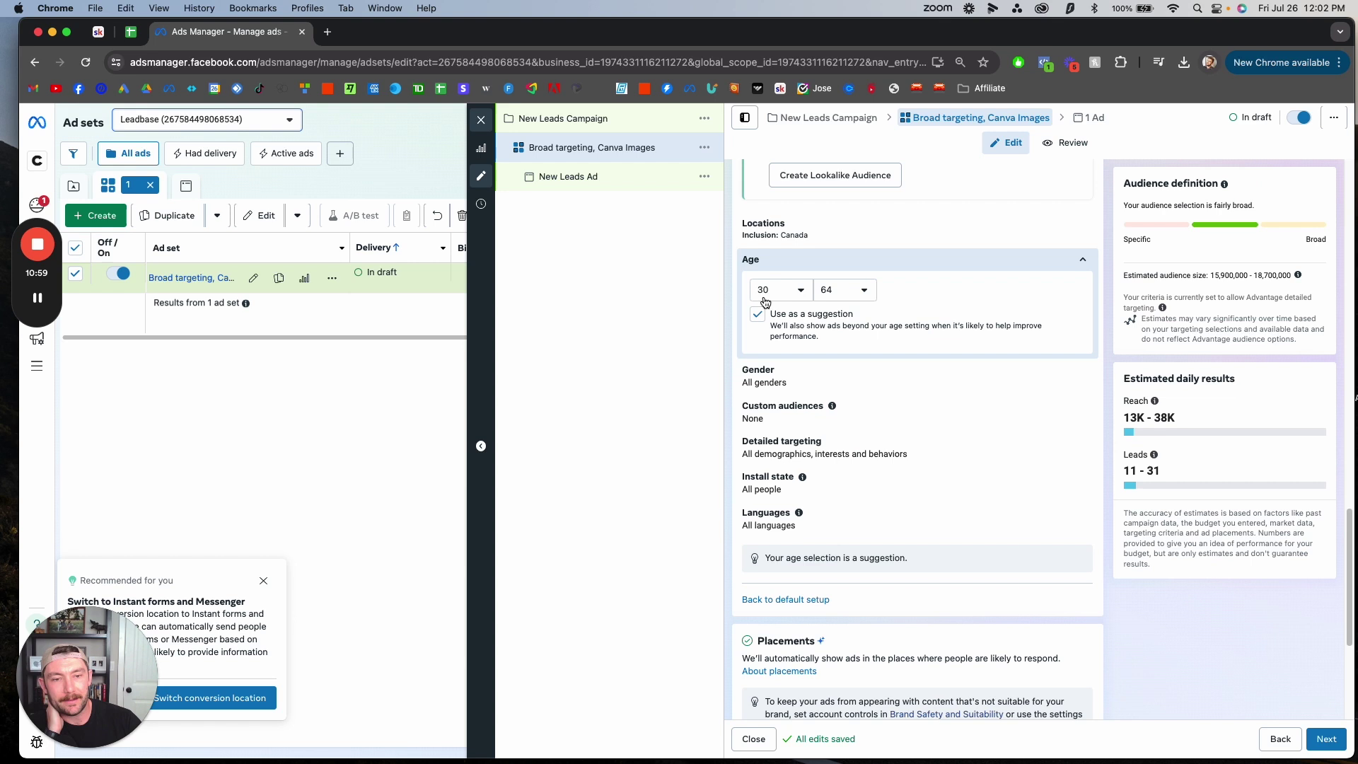
scroll(1103, 402, down, 3)
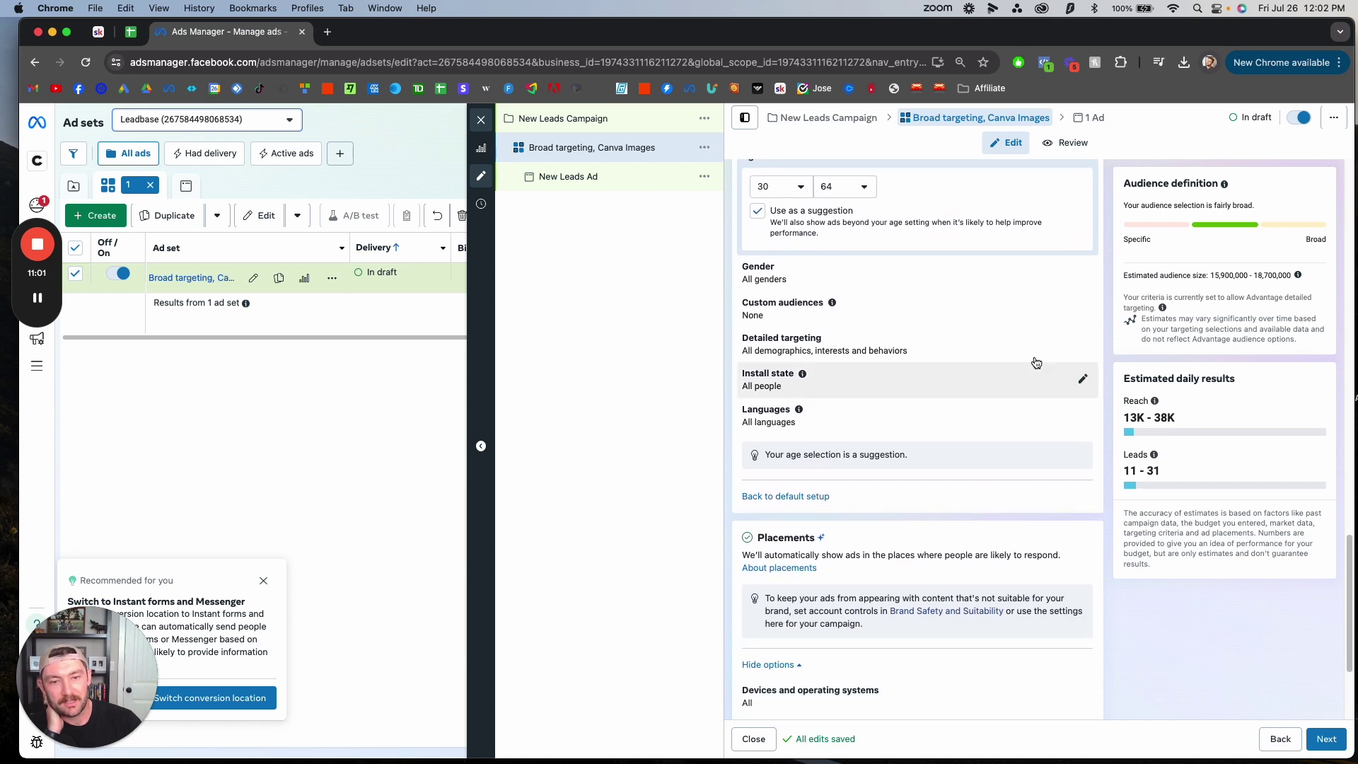
click(759, 212)
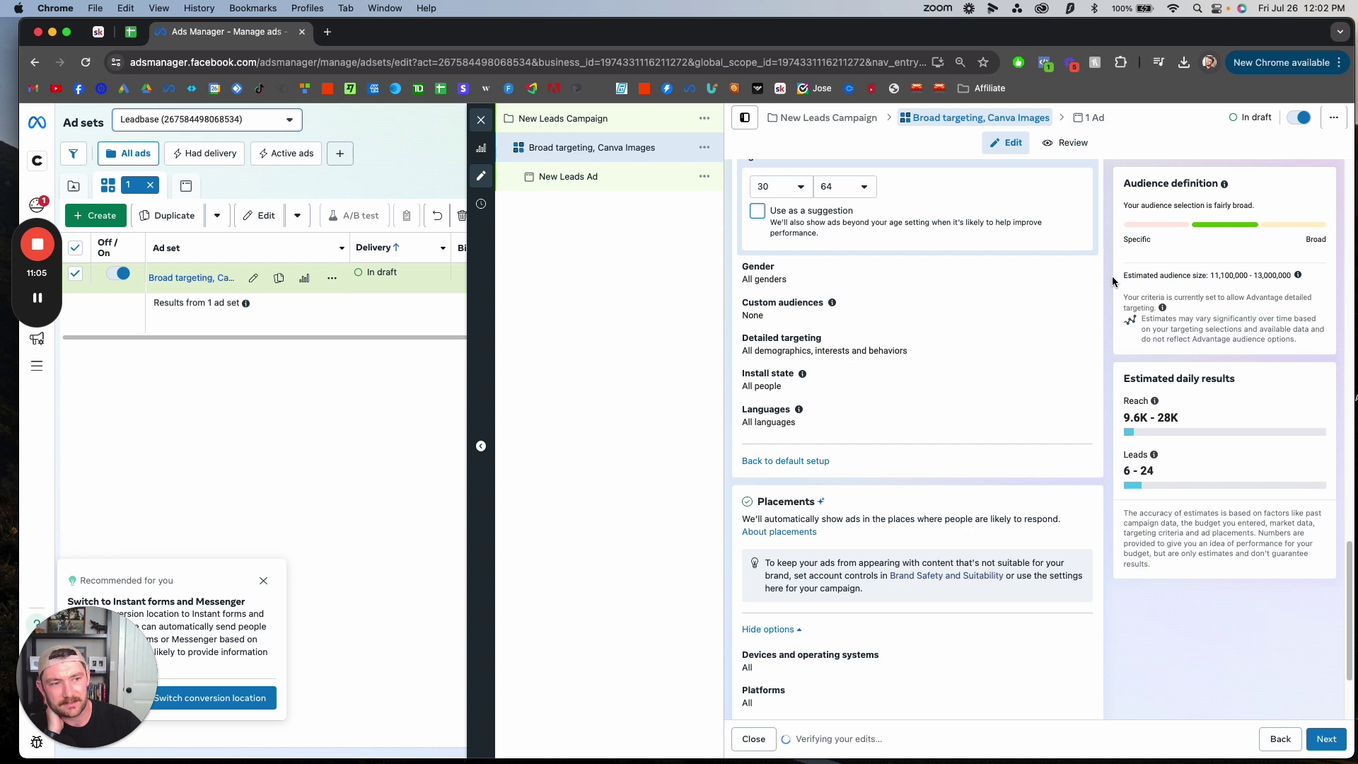
scroll(778, 339, up, 3)
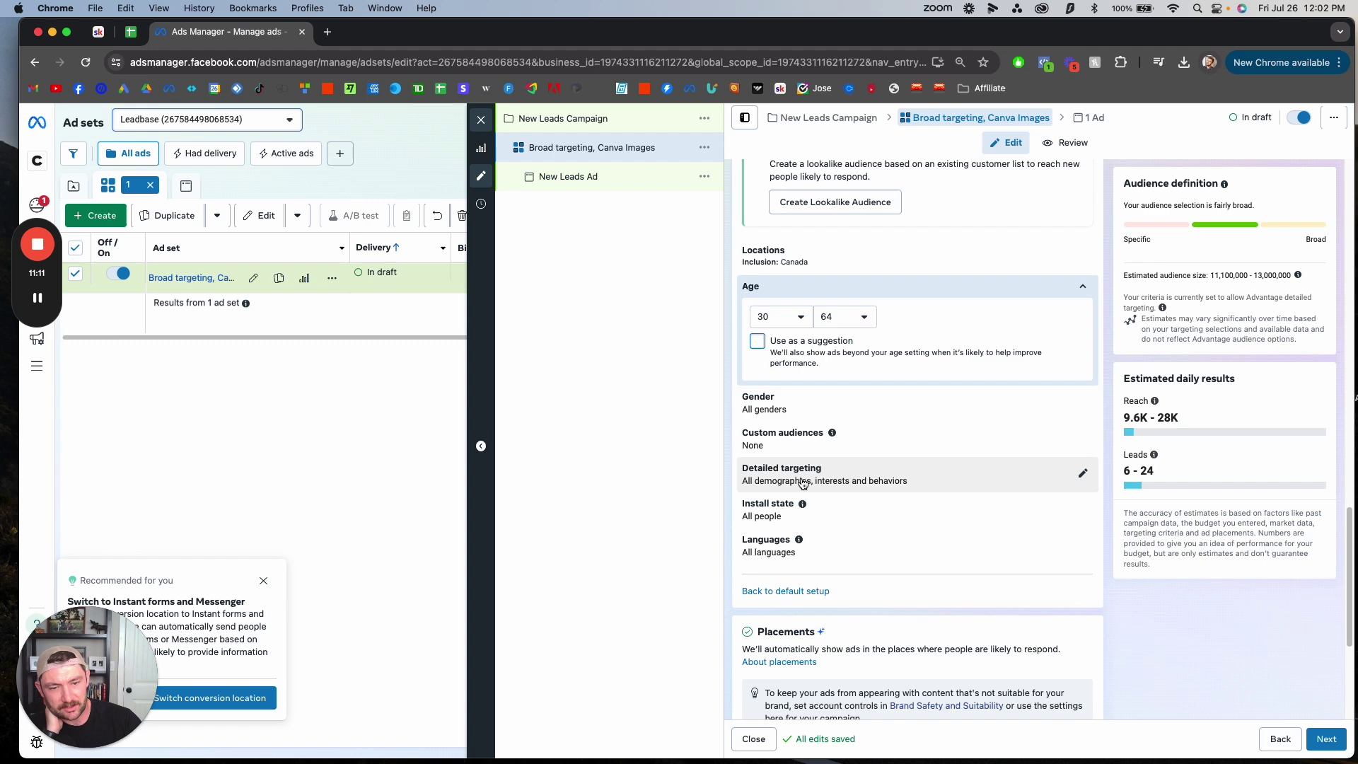
- Review the ad set's placement options, then switch to New Leads Ad via the 1 Ad breadcrumb
scroll(978, 577, down, 5)
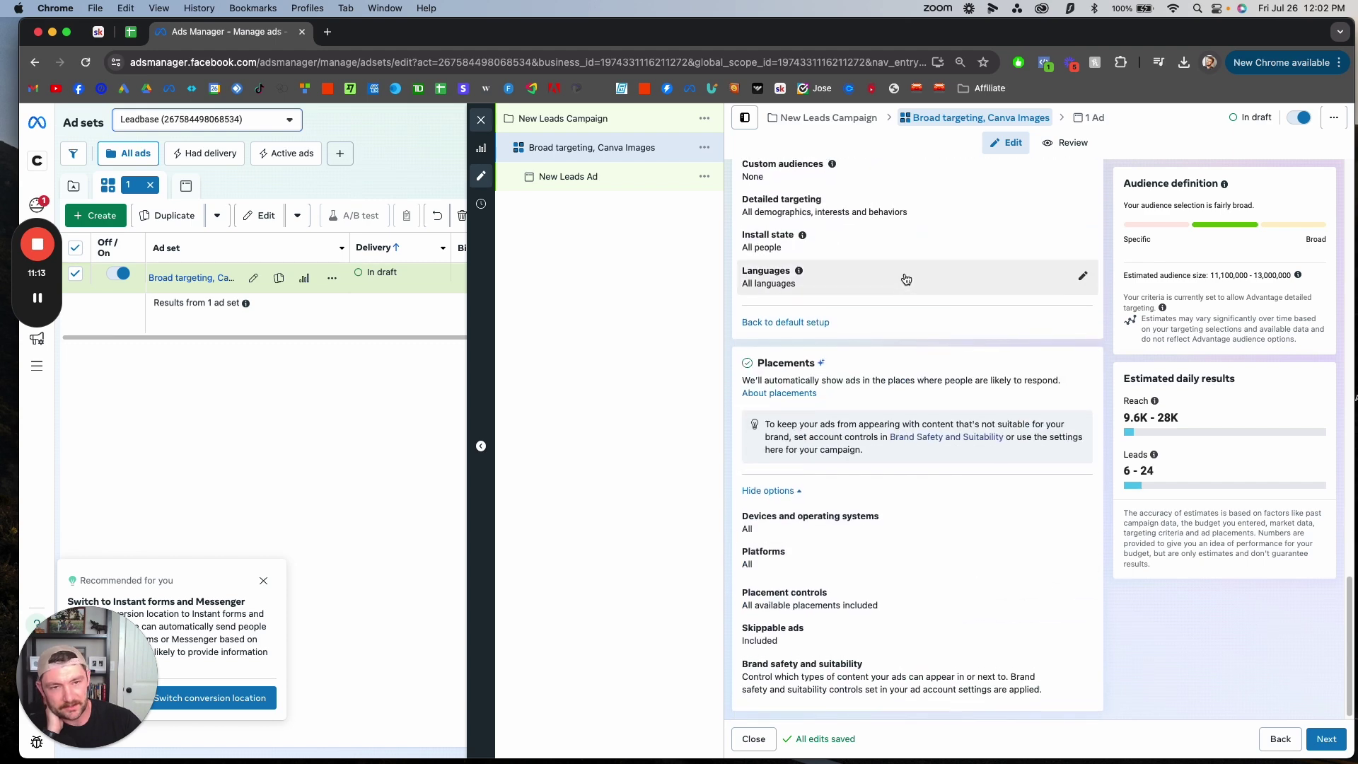
scroll(891, 319, up, 3)
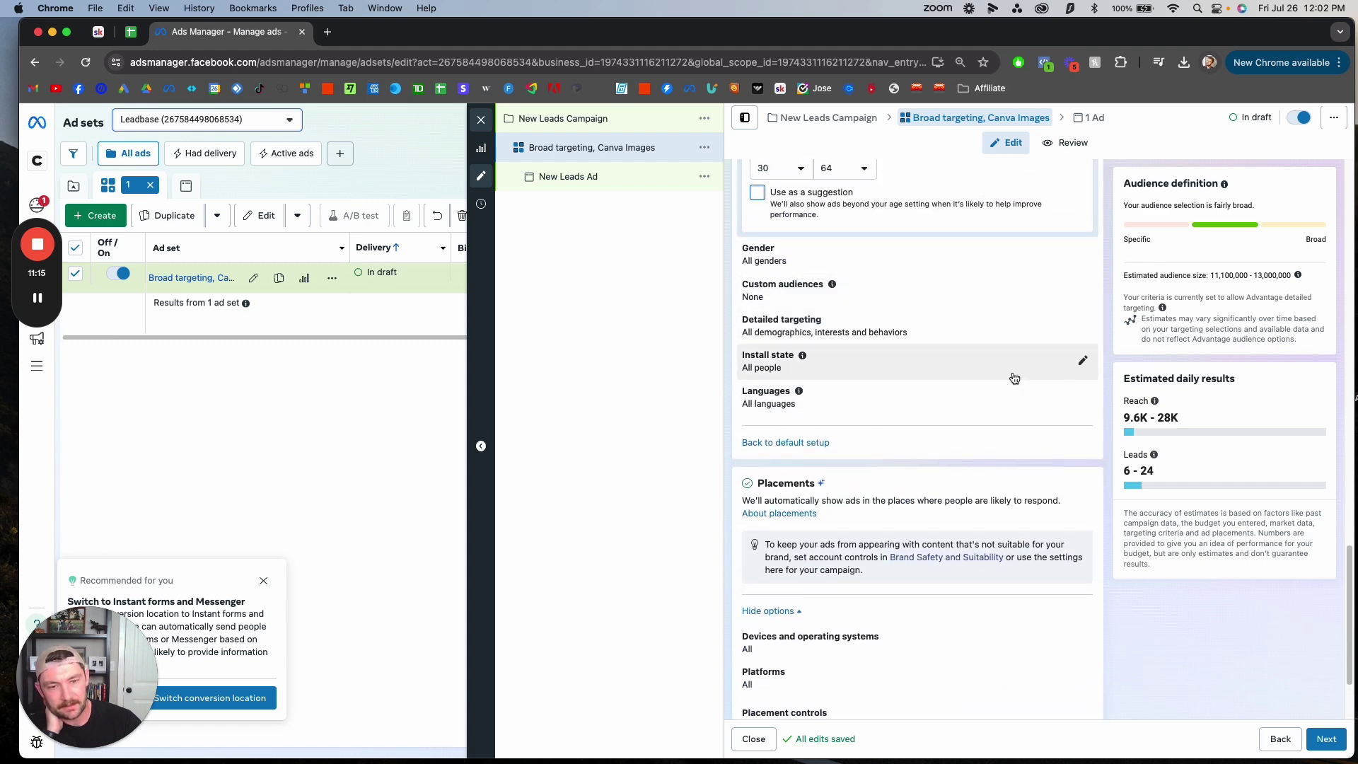
scroll(1080, 396, down, 3)
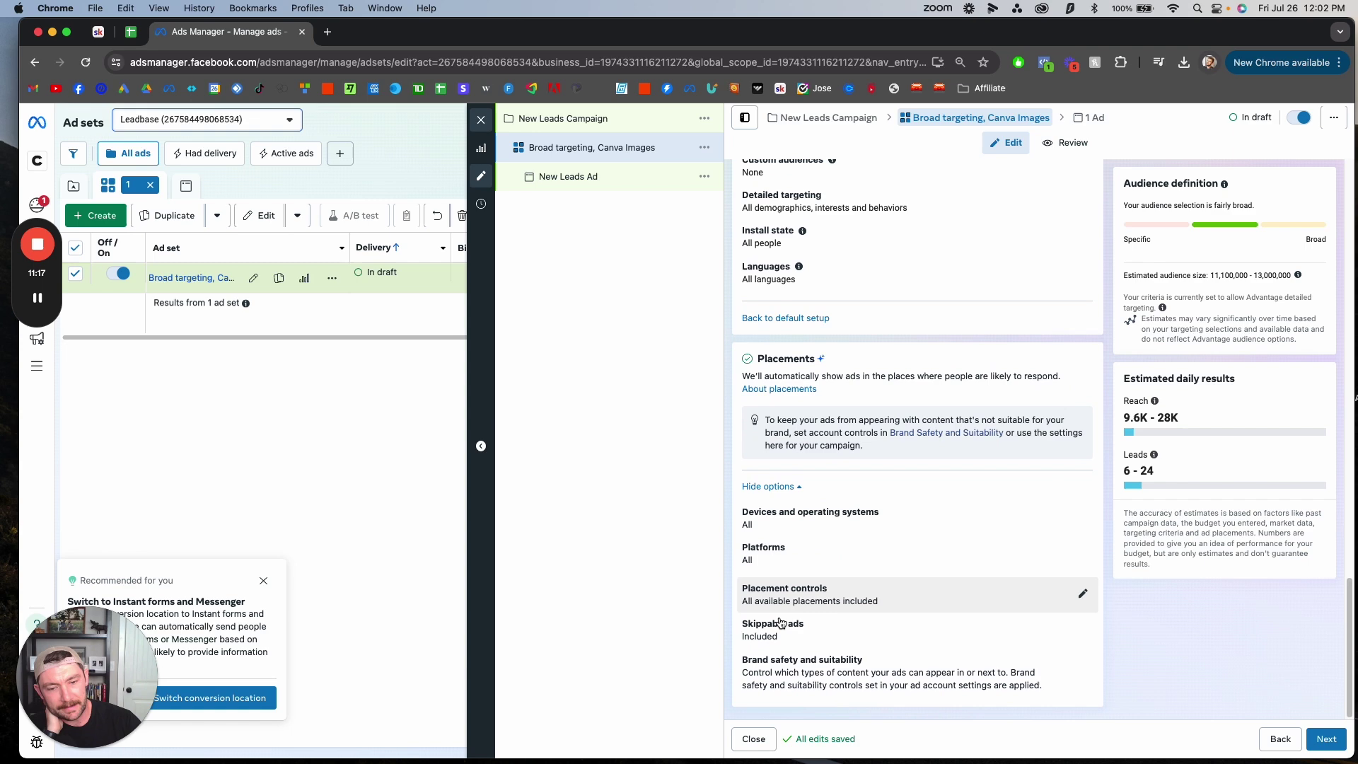
scroll(906, 494, up, 8)
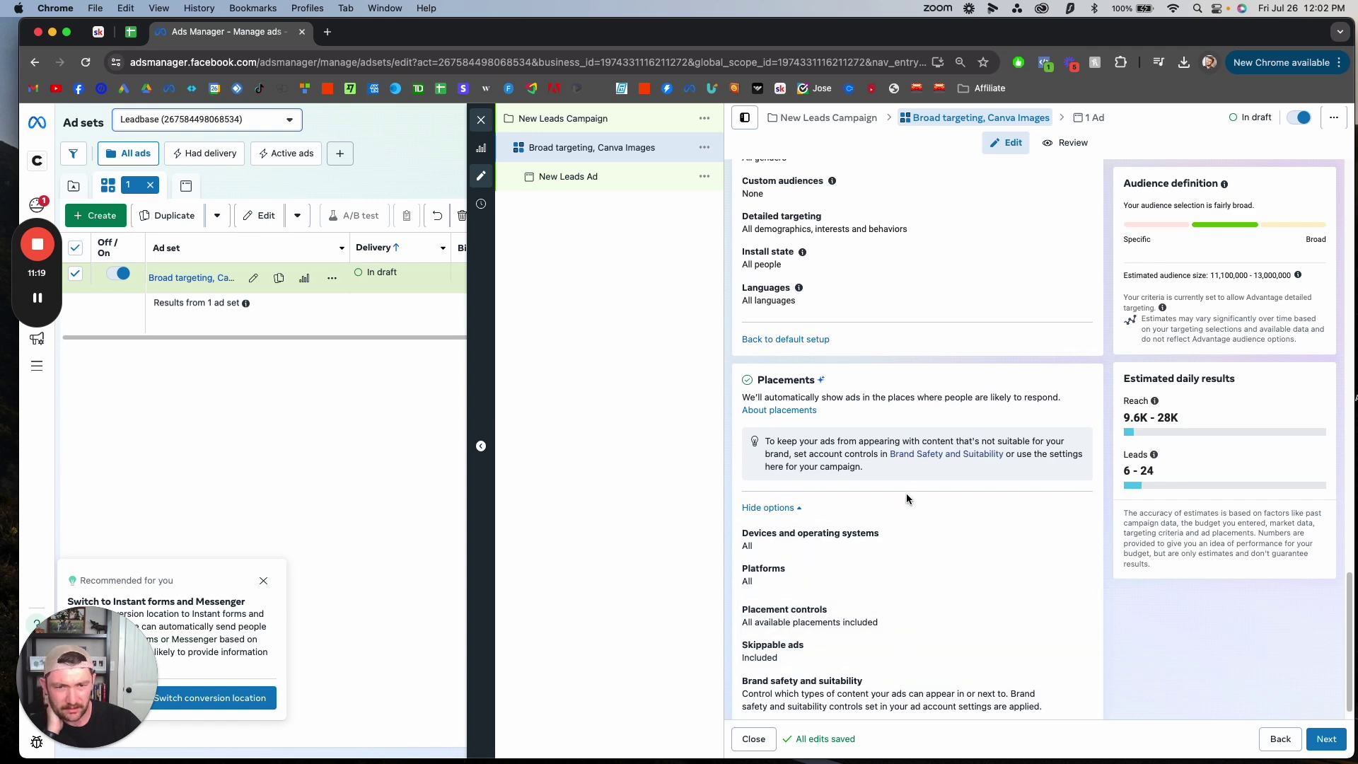
click(1089, 120)
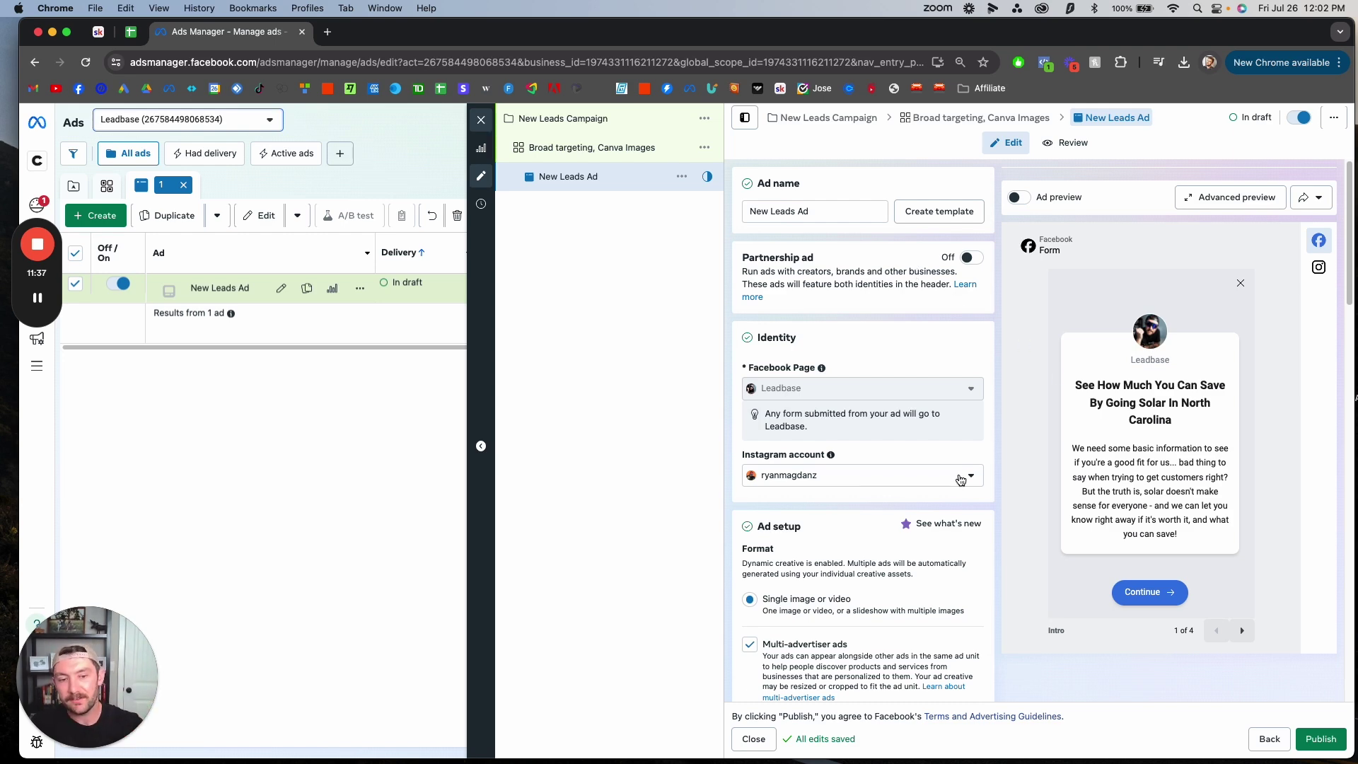
- Enter primary texts 1, 2 and 3 in the ad's Primary text fields
scroll(837, 446, down, 10)
click(813, 401)
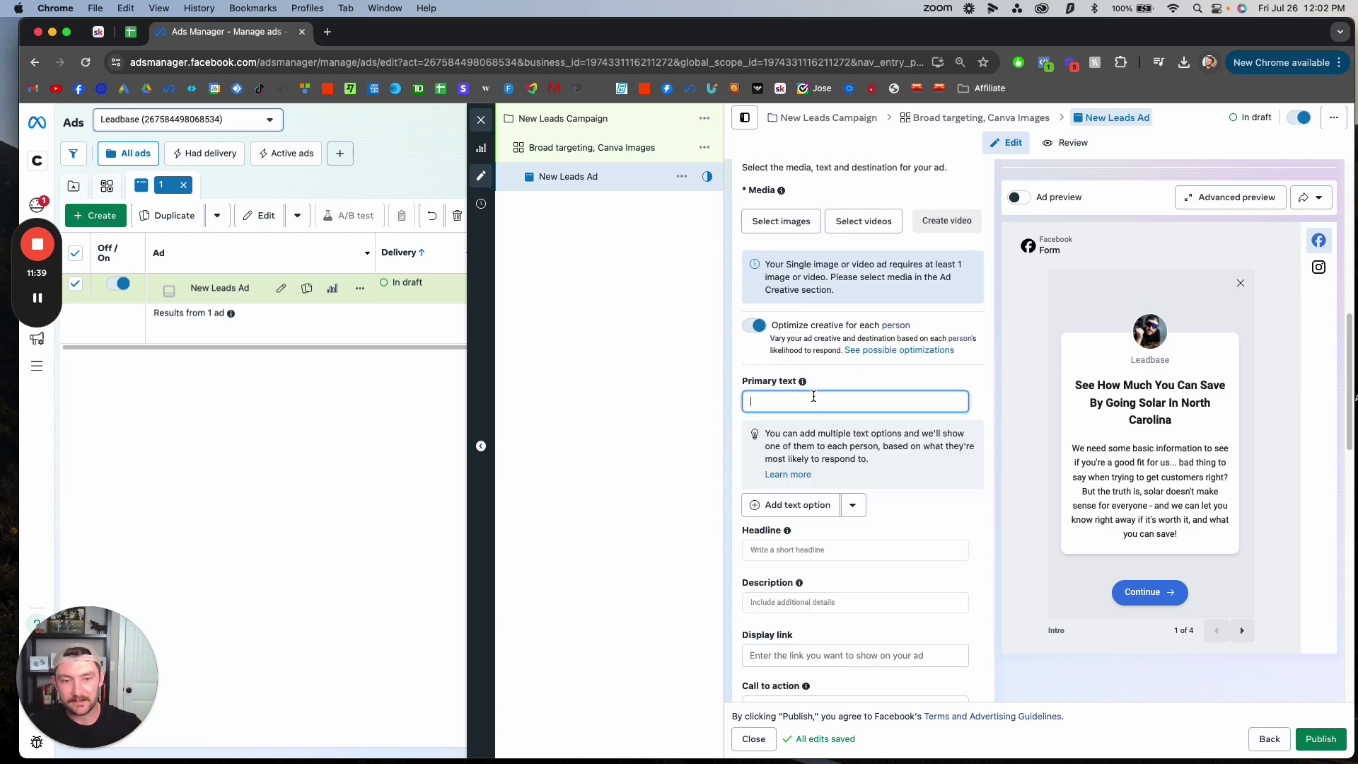
text(1)
click(798, 507)
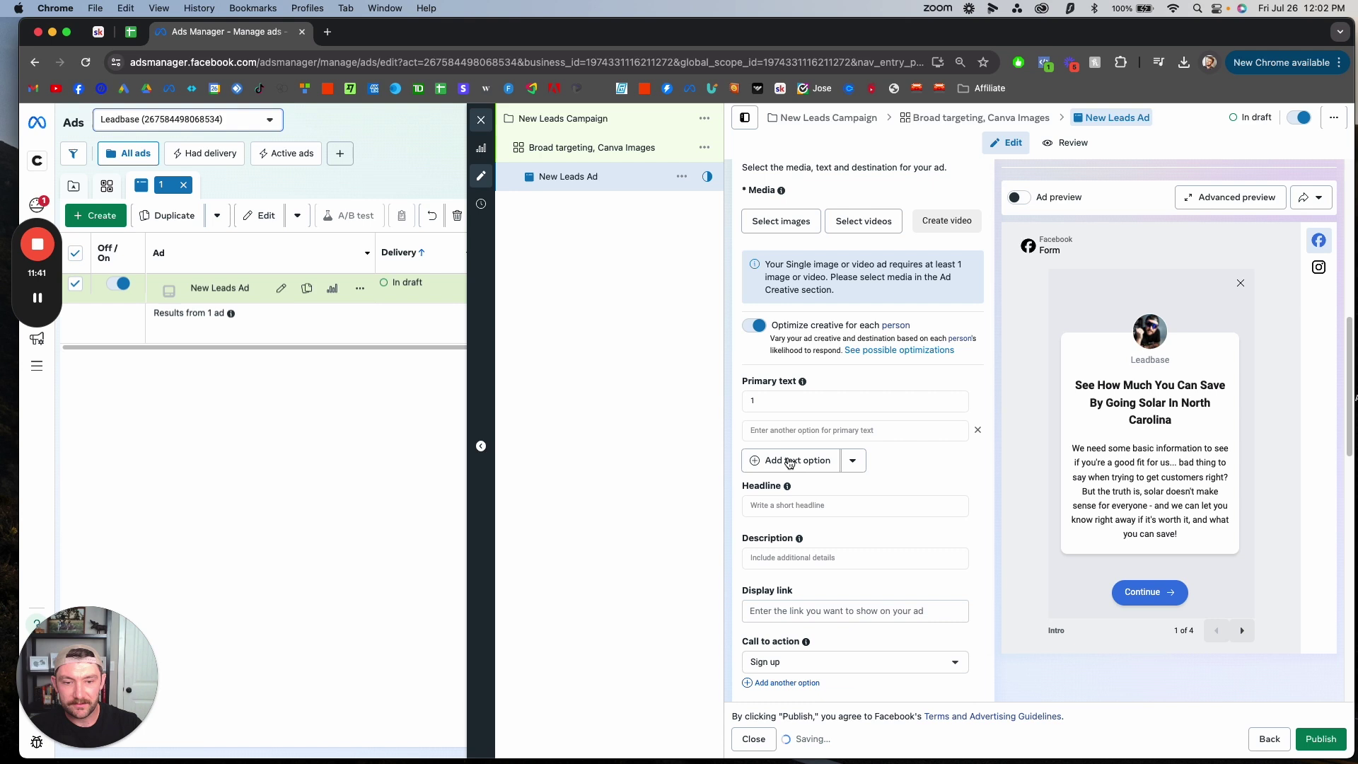
text(2)
click(787, 461)
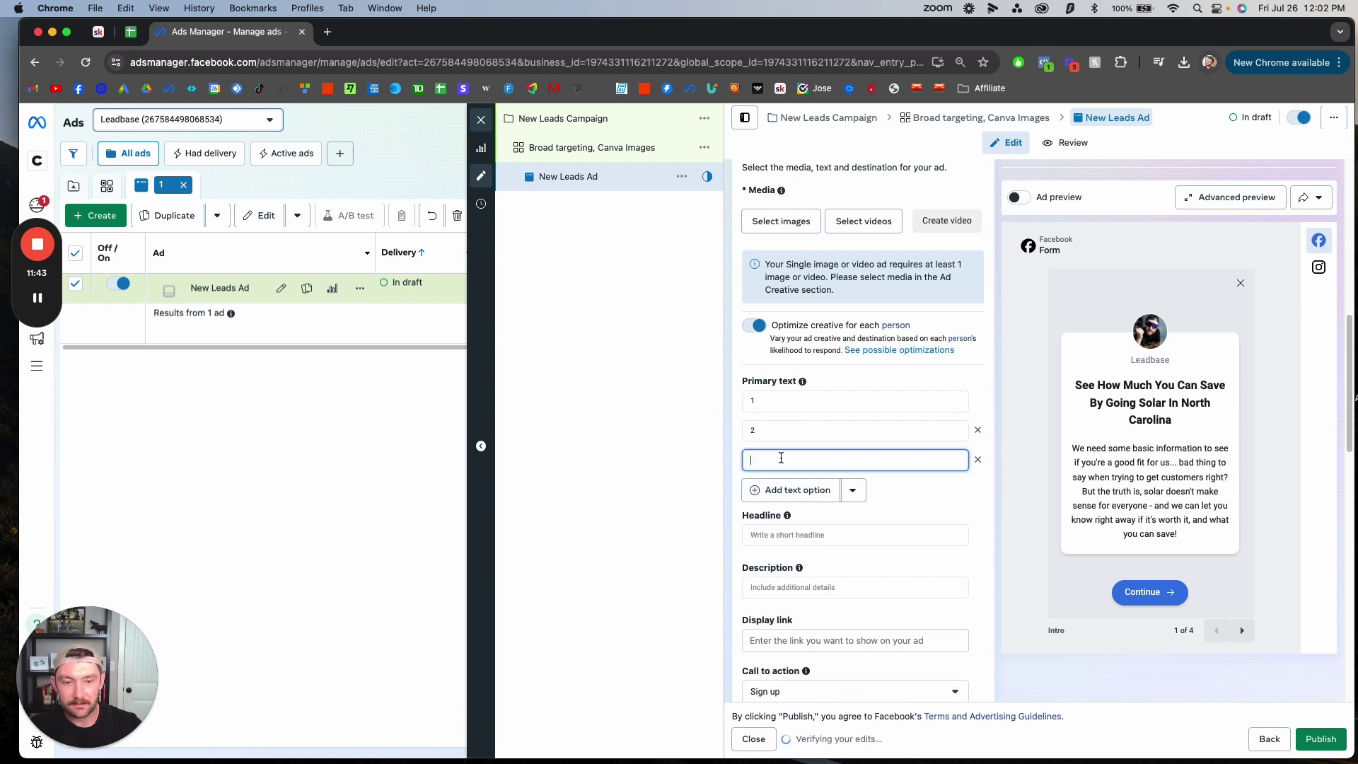
text(3)
- Add primary text options 4 and 5 and review the entered texts
click(786, 491)
text(4)
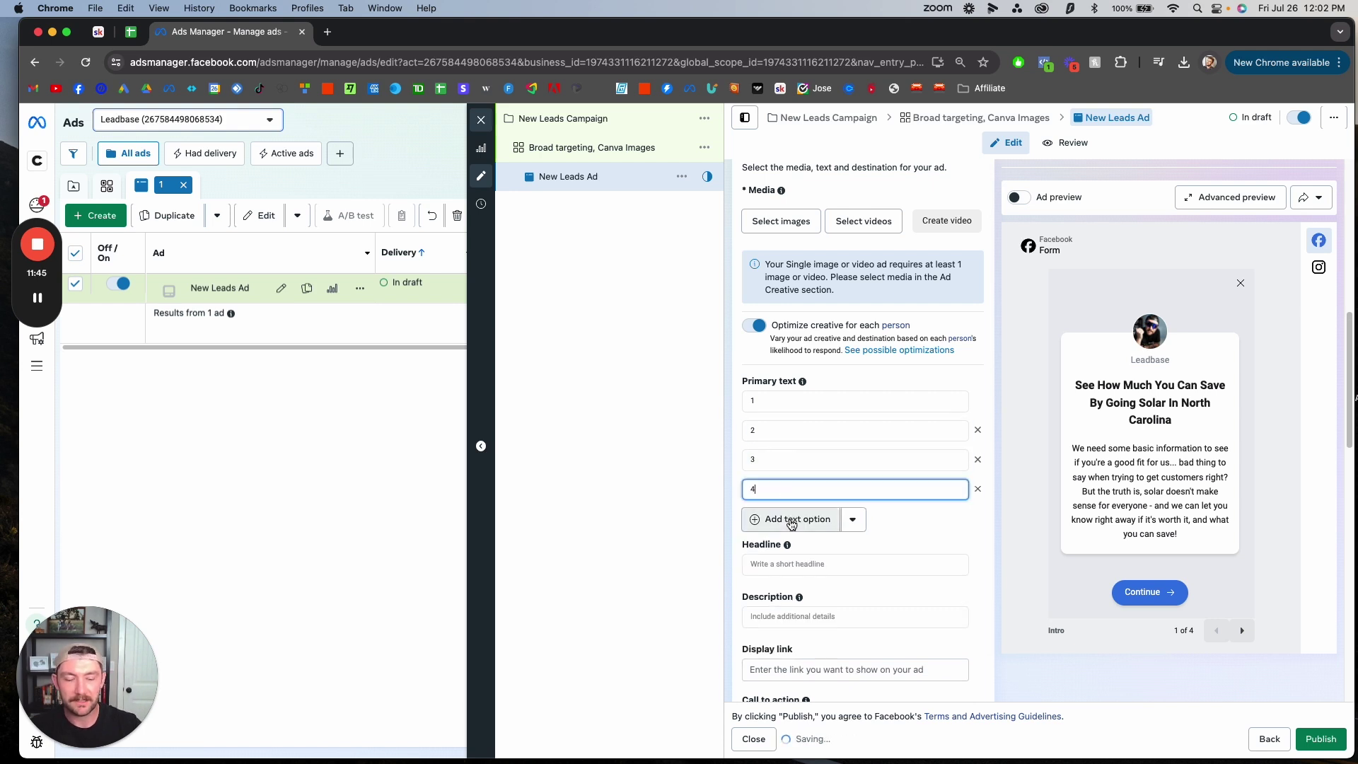
click(786, 518)
text(5)
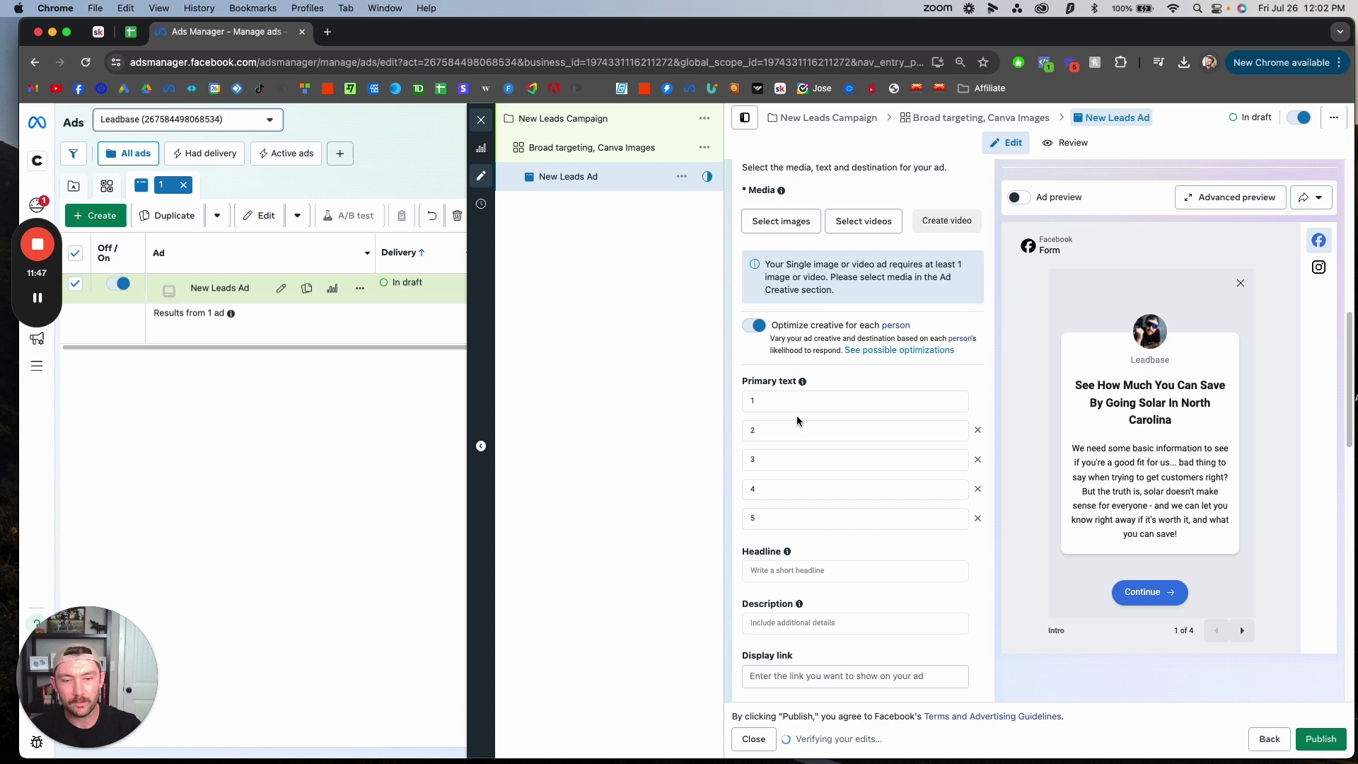
click(786, 405)
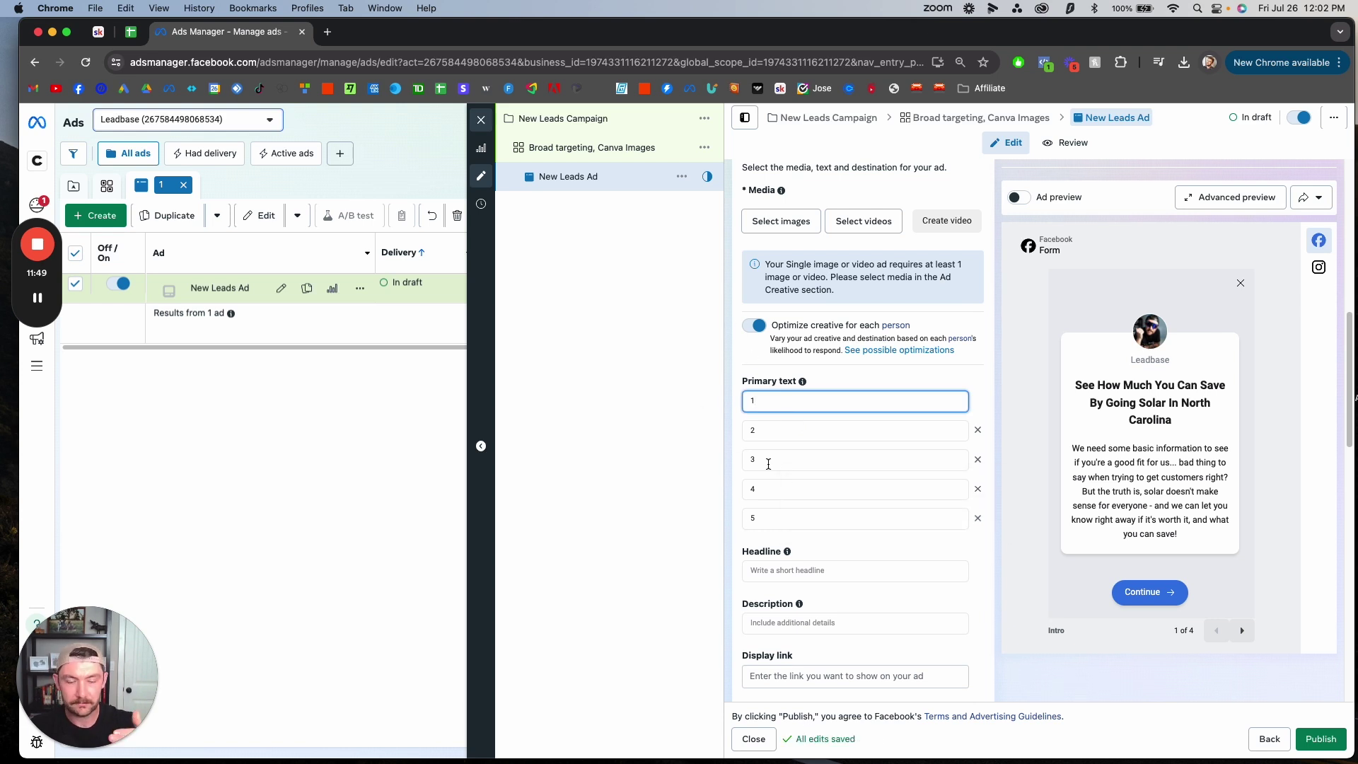
scroll(797, 394, up, 3)
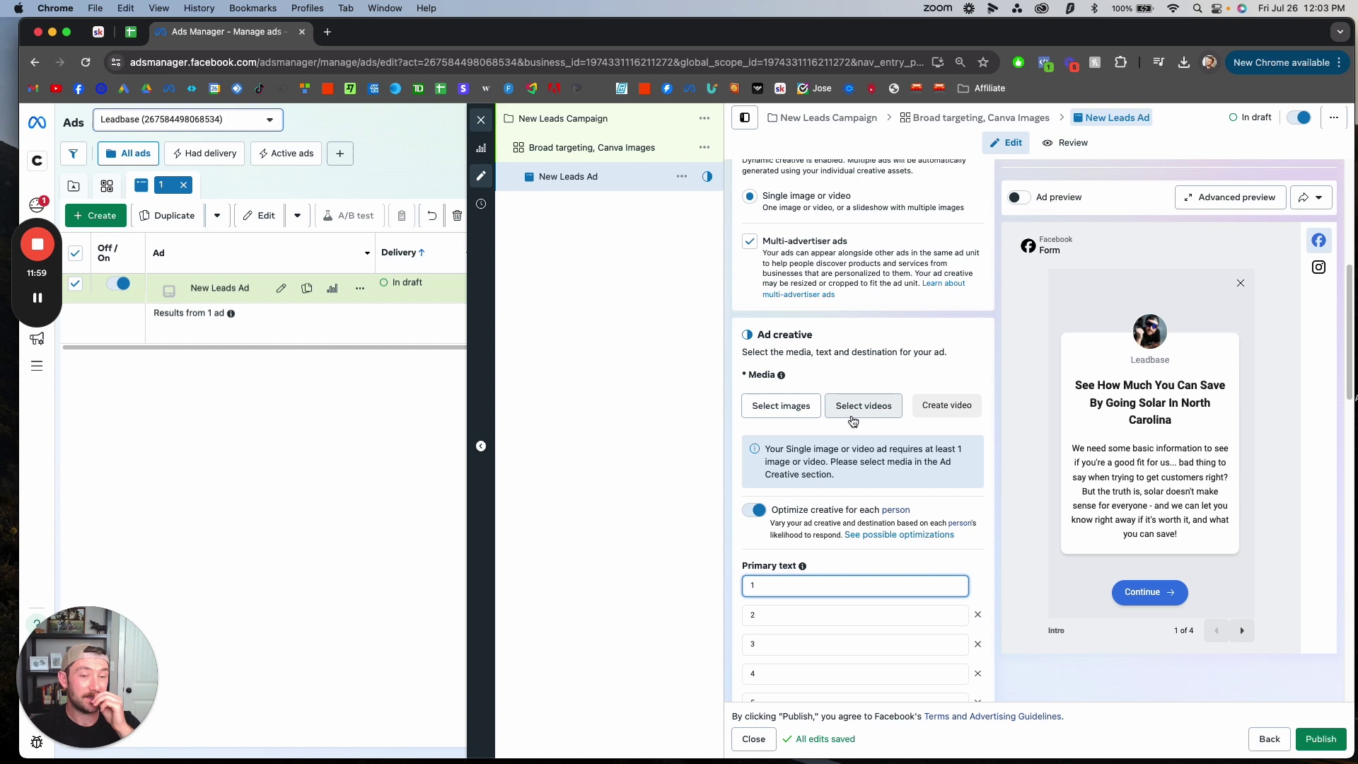
scroll(856, 424, down, 3)
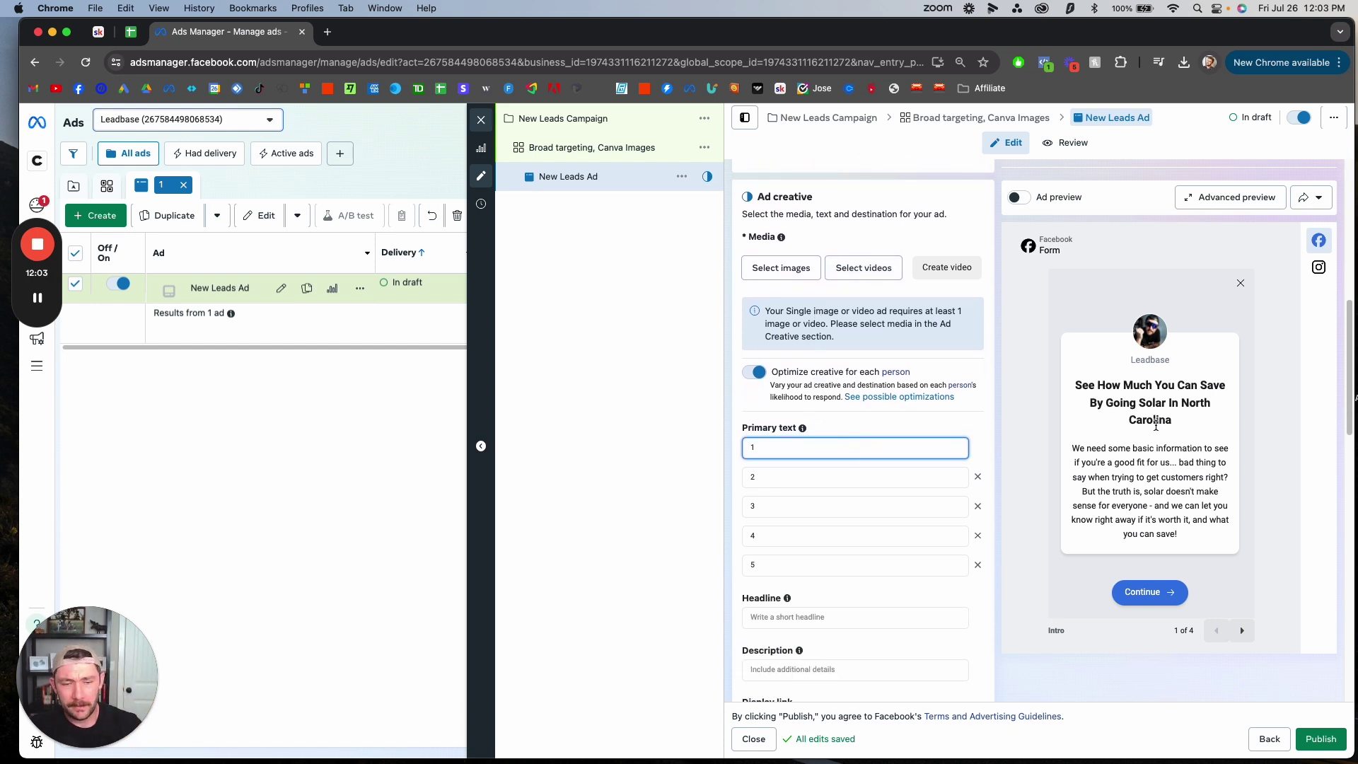
scroll(877, 474, down, 3)
- Enter headlines 1, 2 and 3 in the ad's Headline fields
click(857, 467)
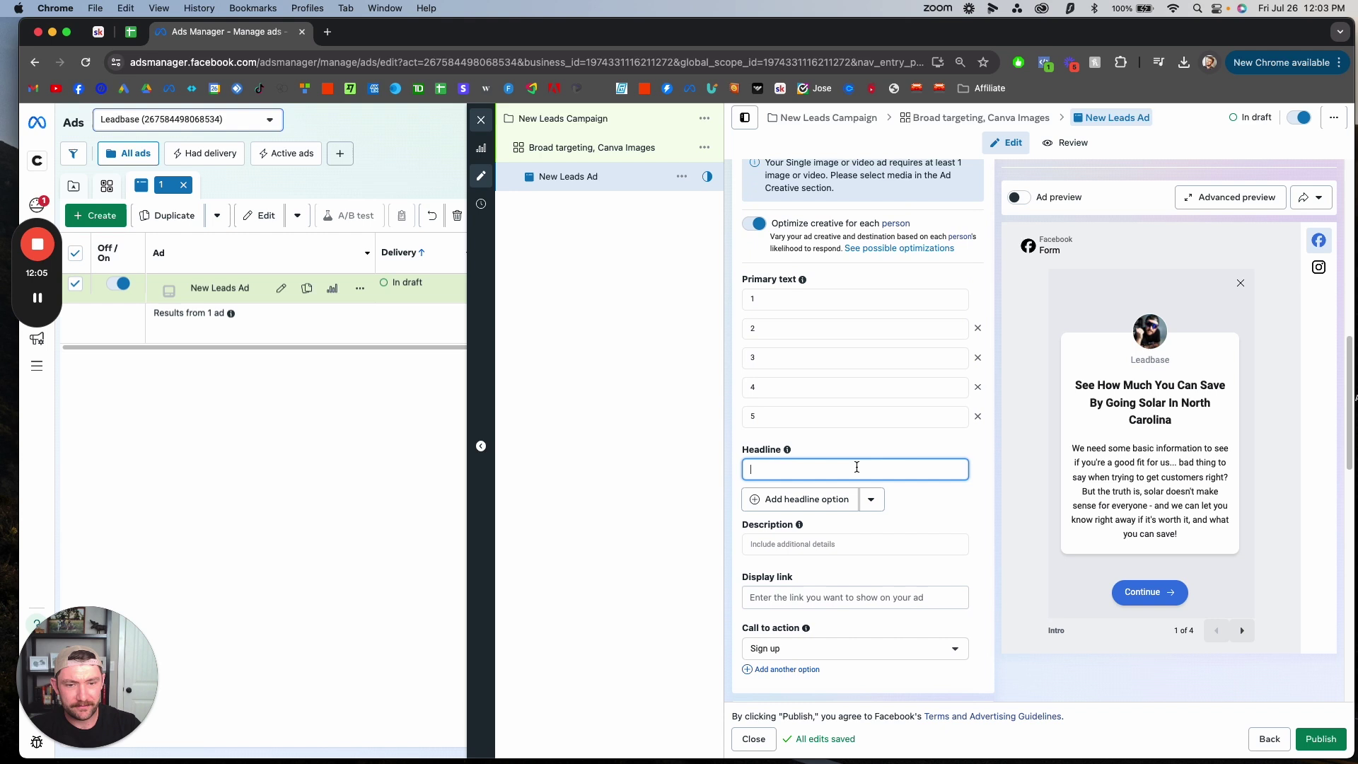
text(1)
click(798, 498)
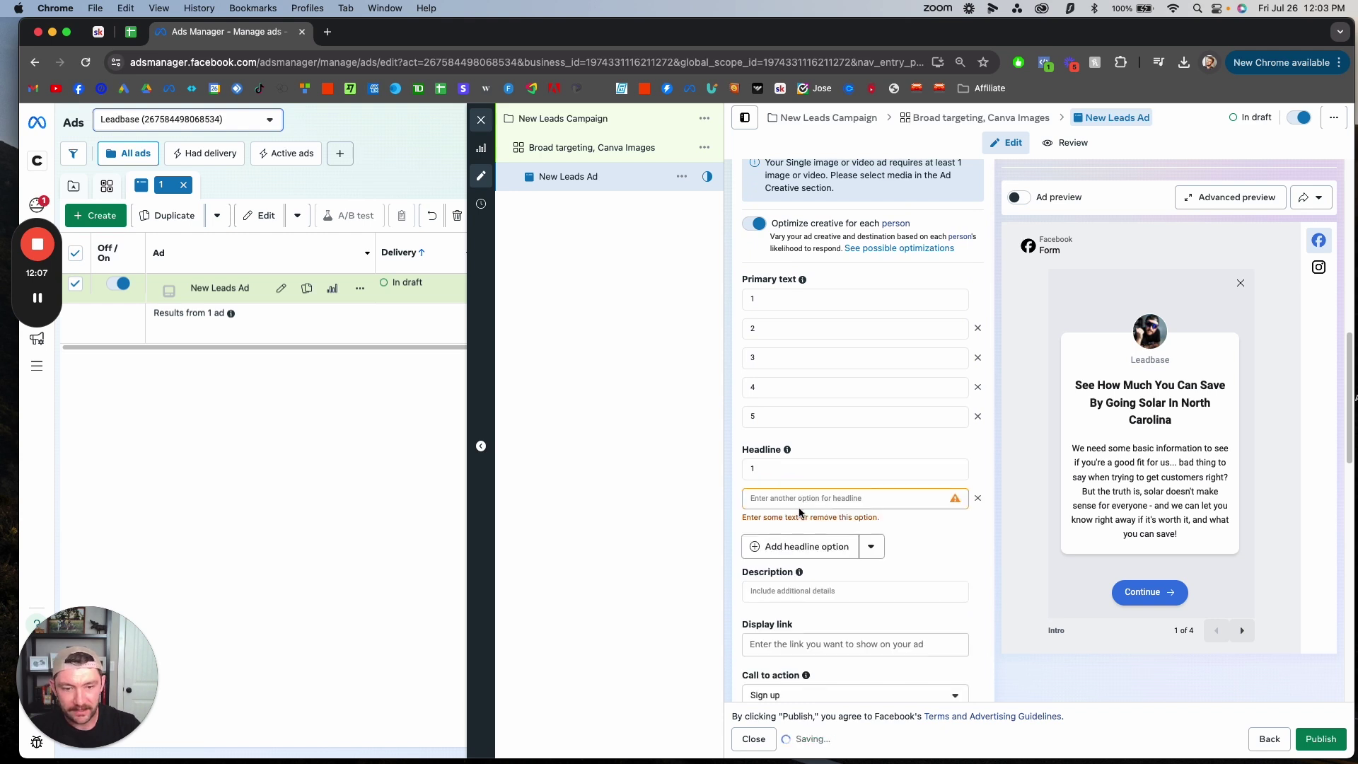
text(2)
click(800, 551)
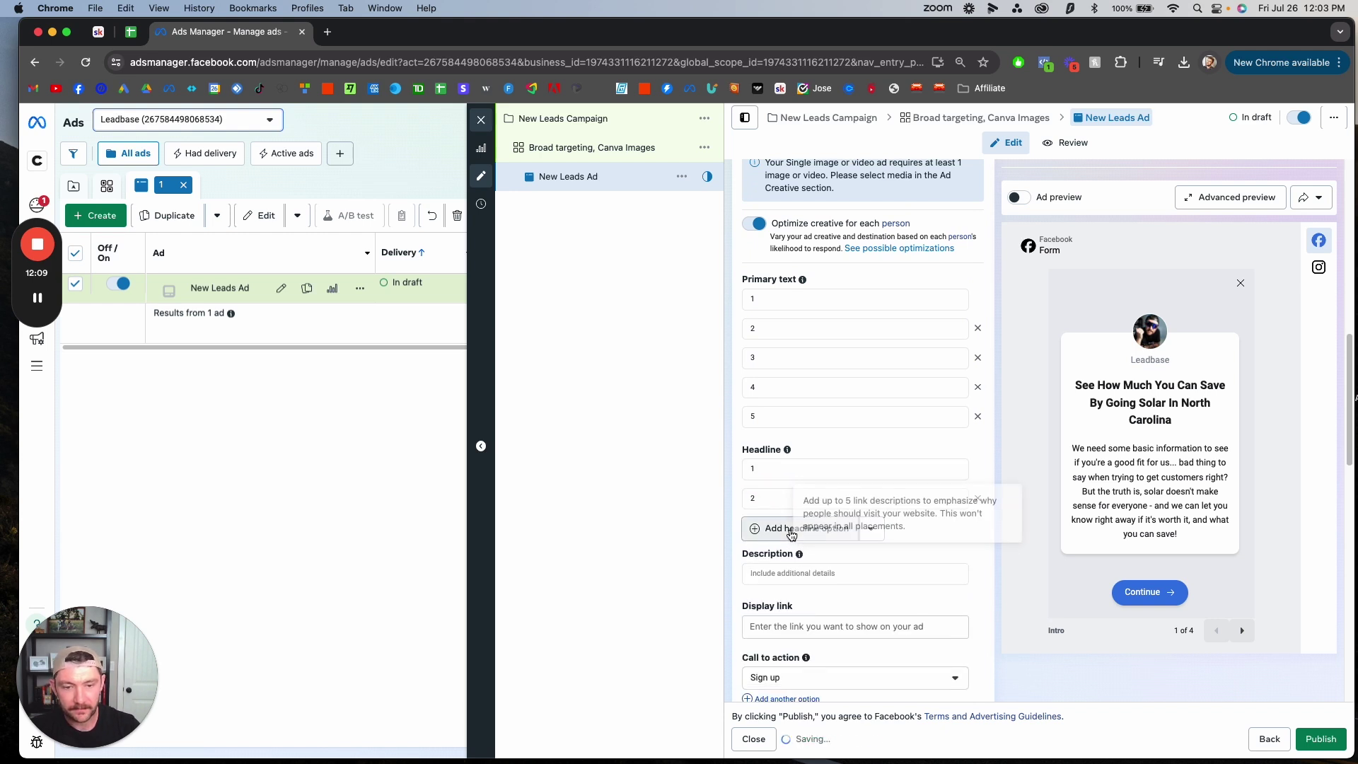
text(3)
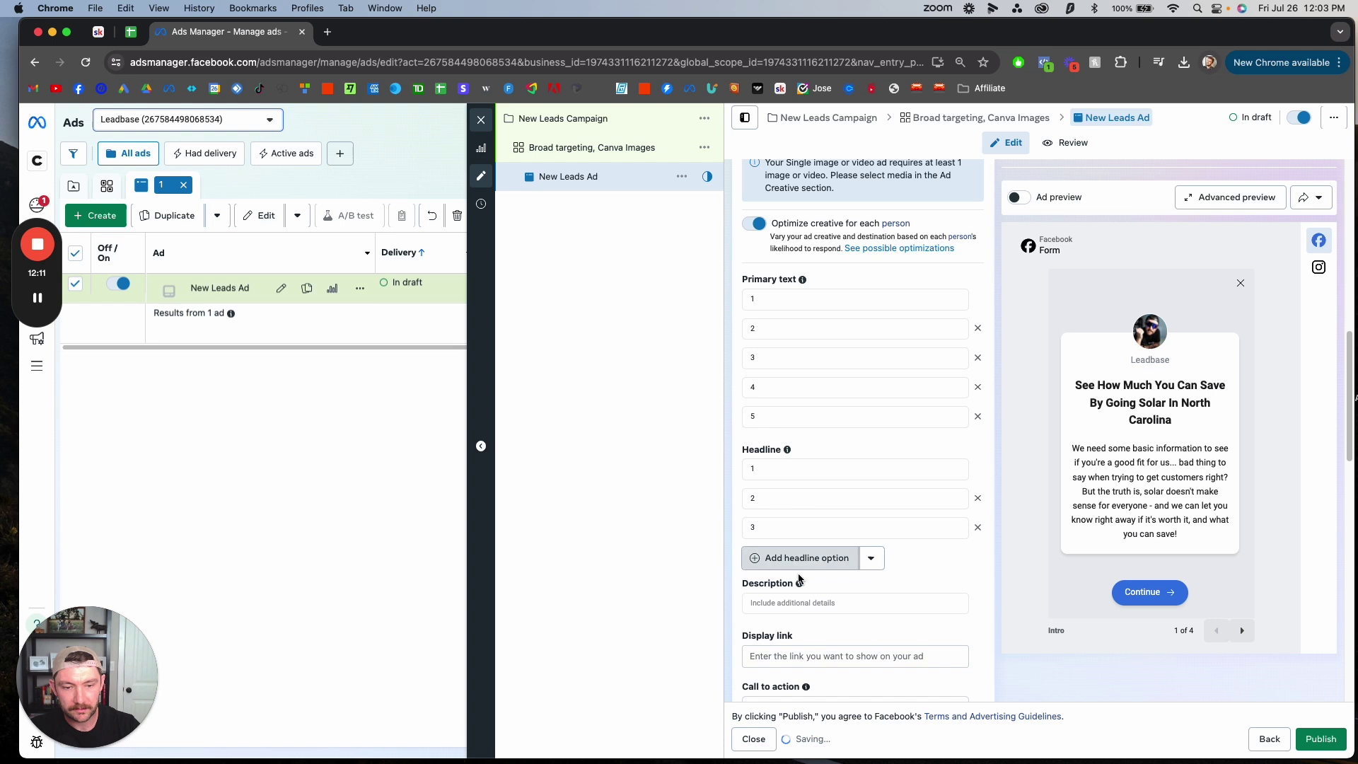
- Add headline options 4 and 5, then review the ad's texts and headlines
click(782, 555)
text(4)
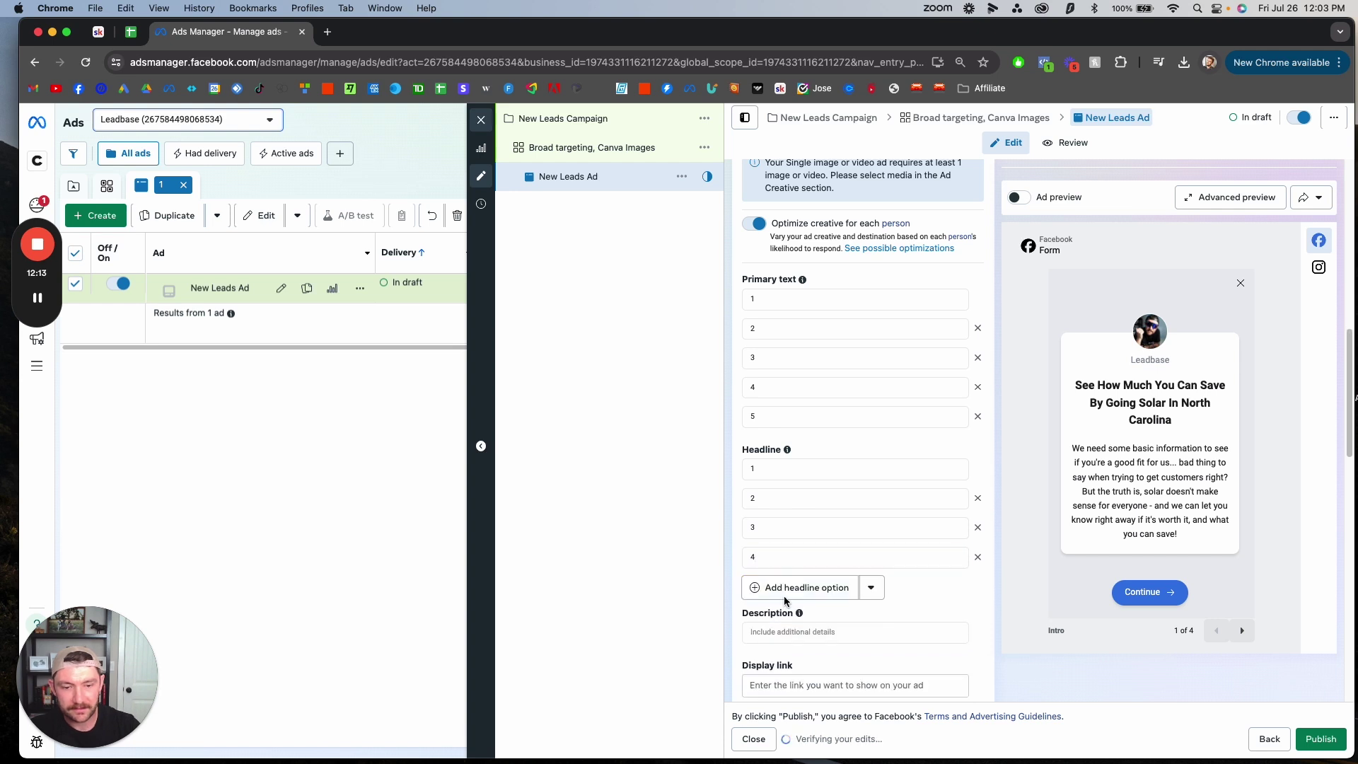
click(782, 587)
text(5)
click(949, 638)
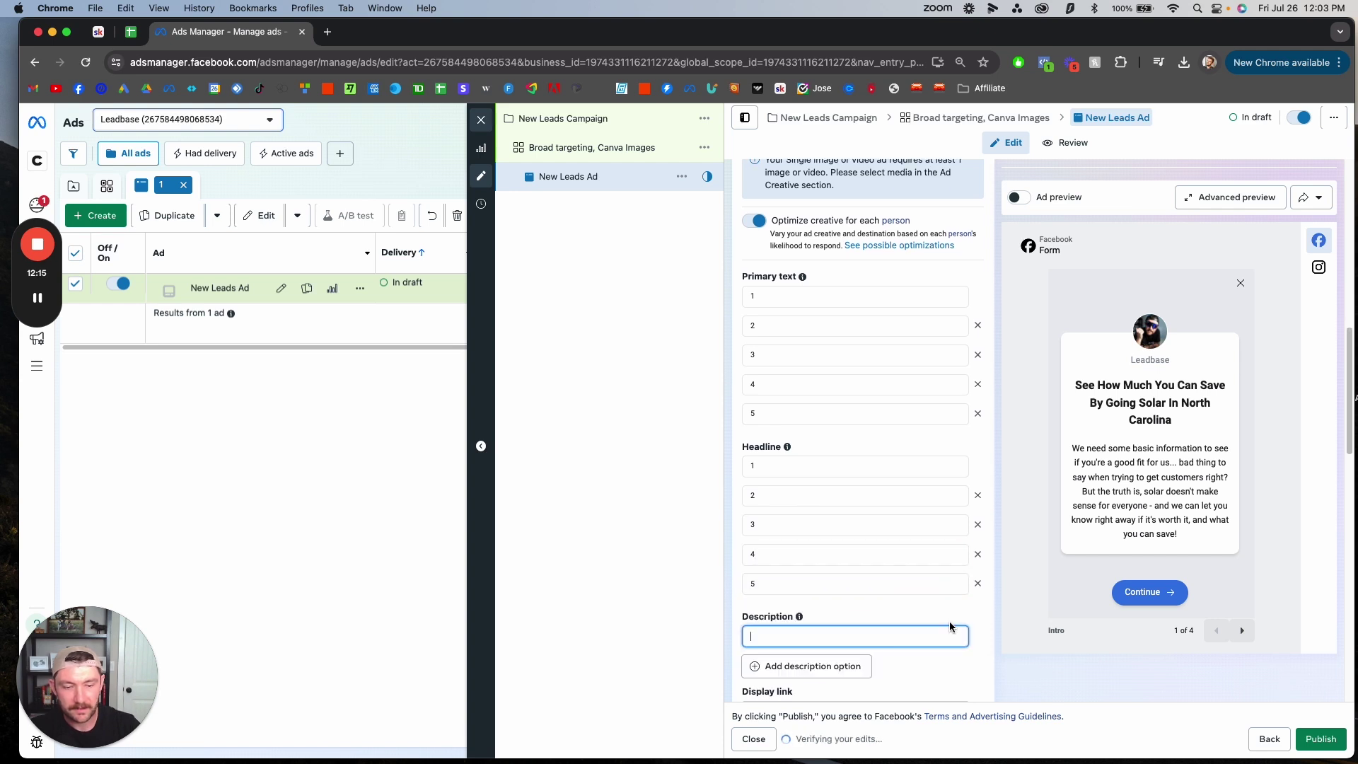
scroll(949, 629, down, 3)
scroll(948, 622, down, 5)
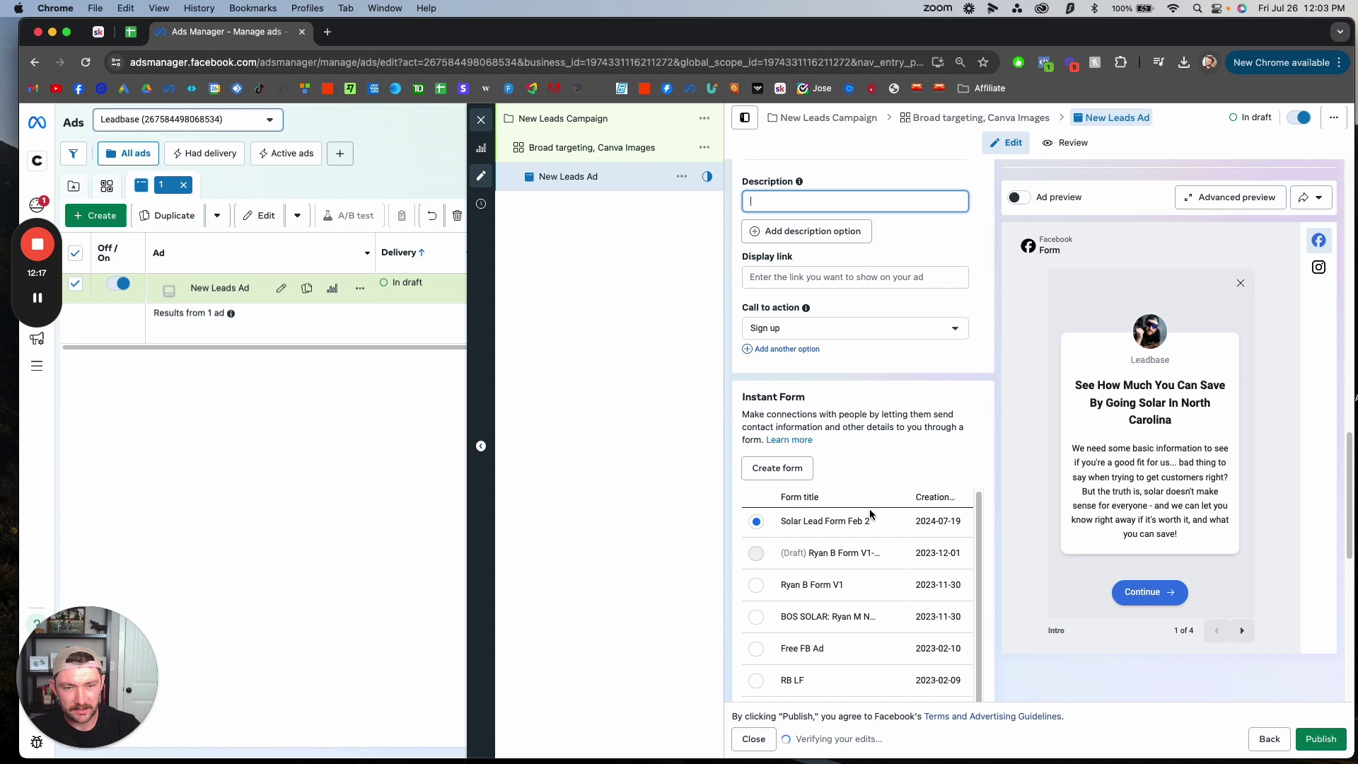
scroll(820, 537, up, 2)
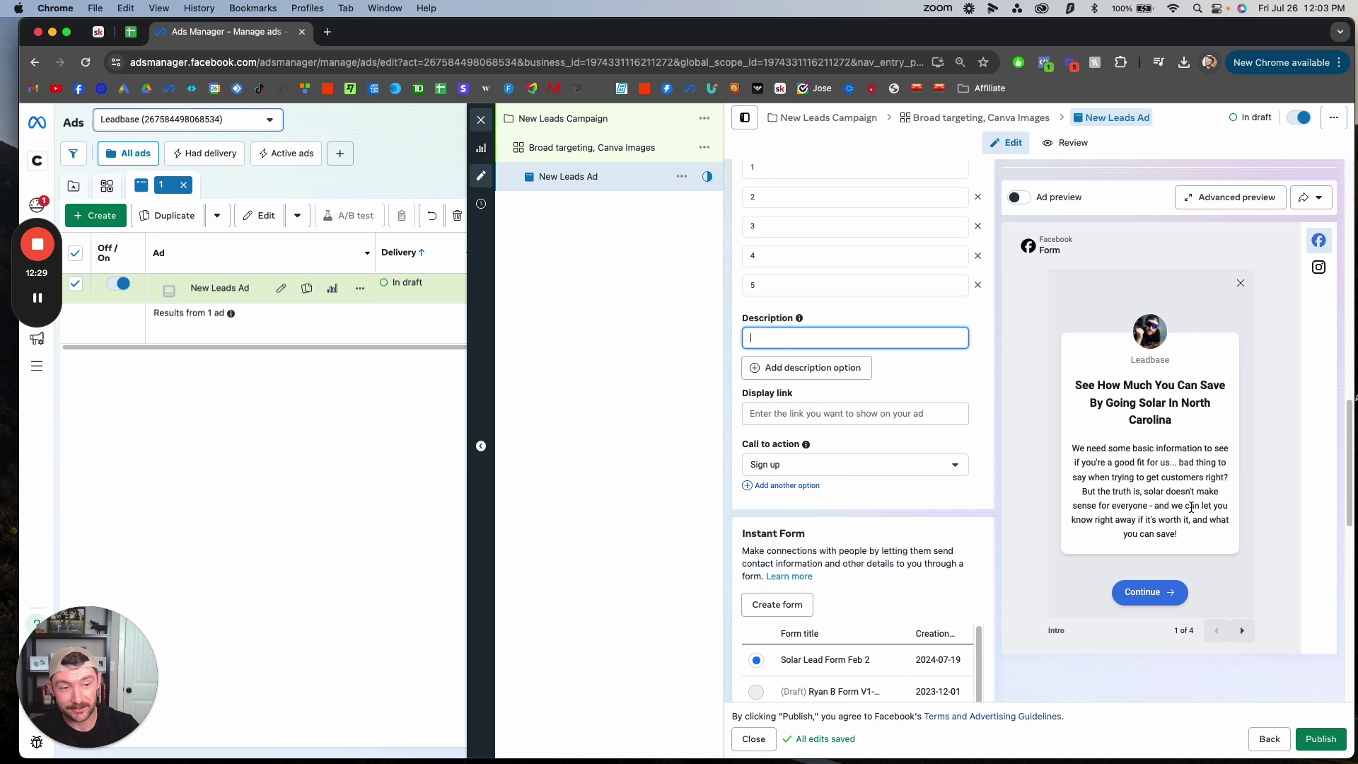
scroll(928, 436, up, 10)
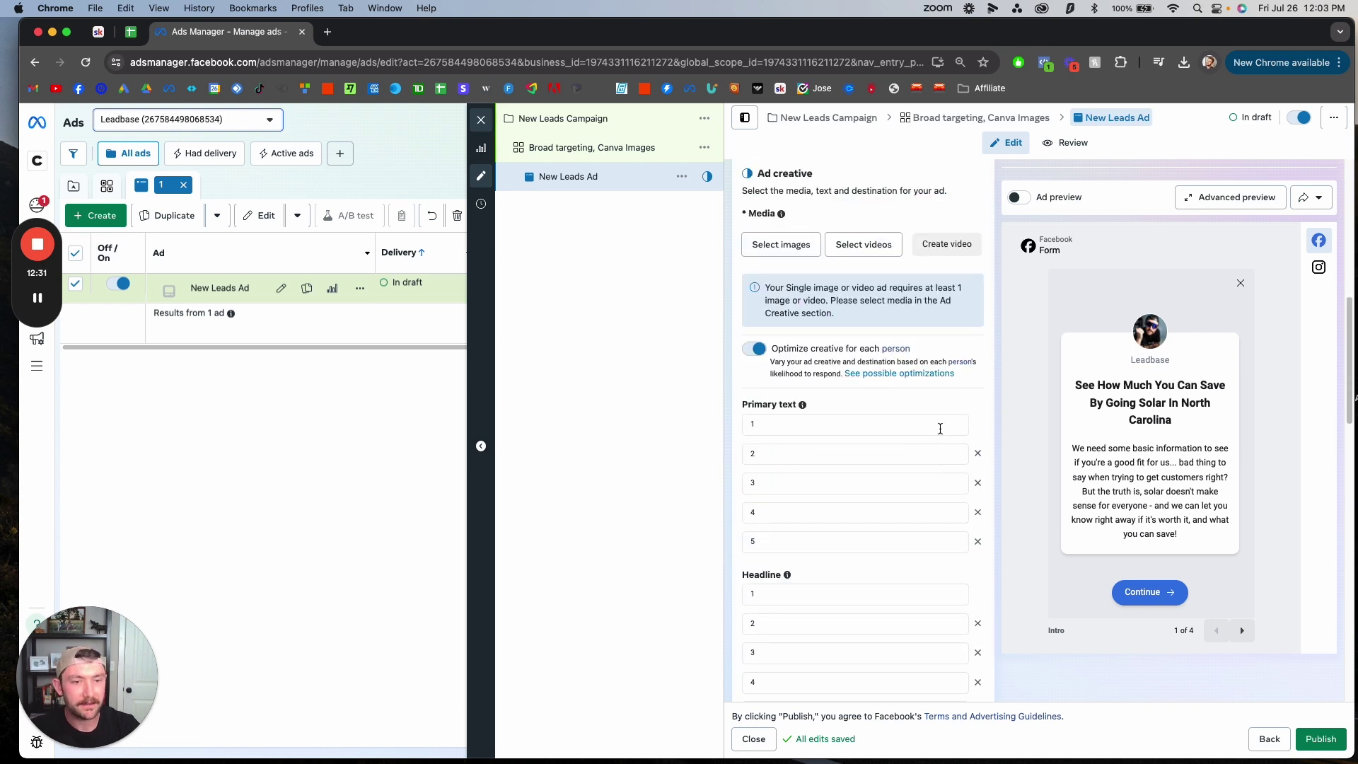
scroll(928, 436, down, 8)
scroll(947, 460, up, 3)
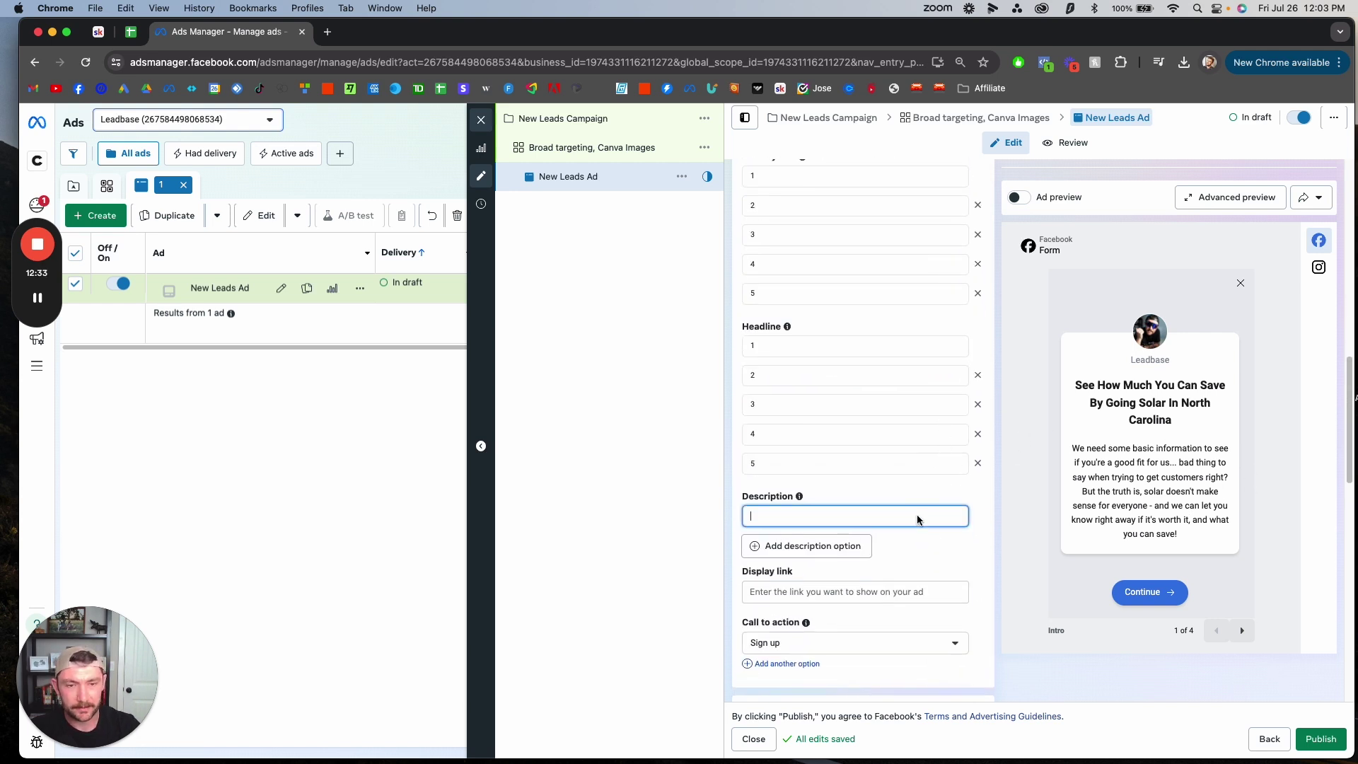
scroll(988, 423, down, 7)
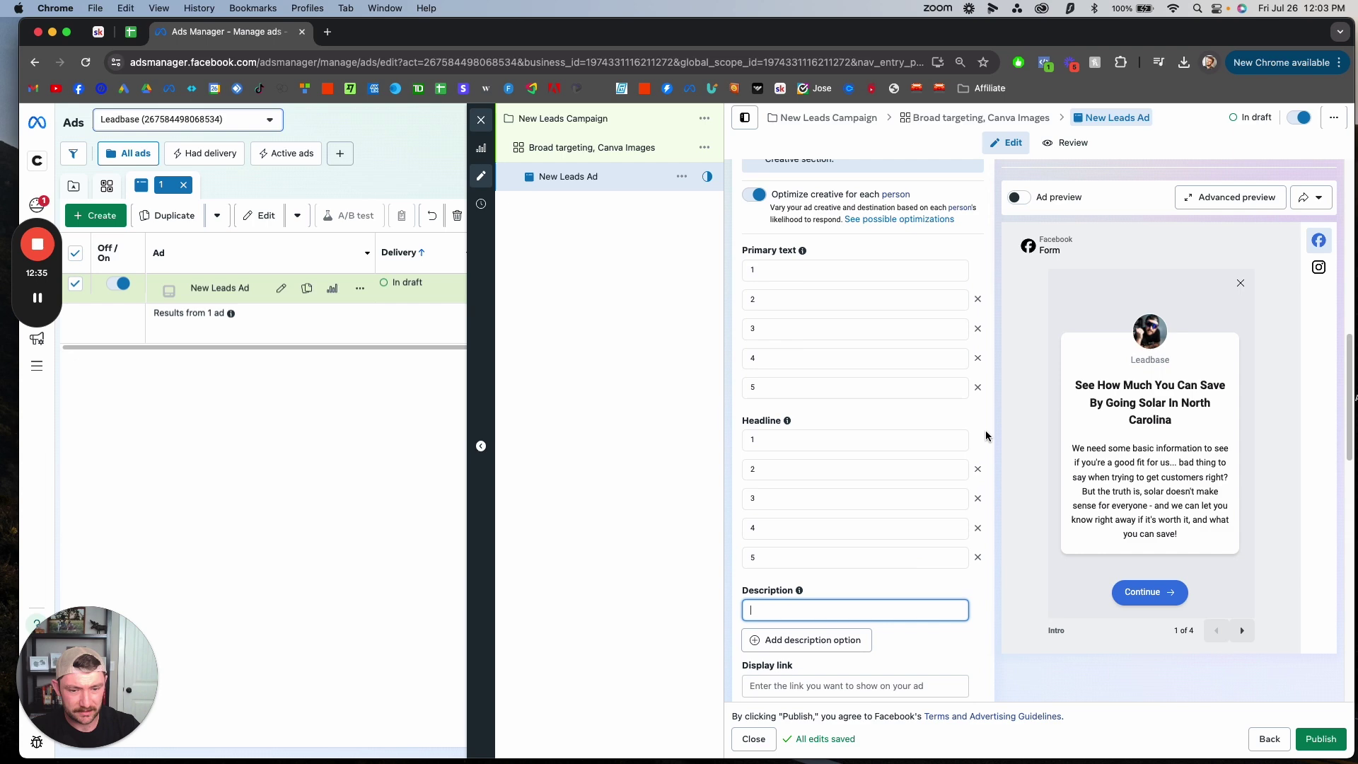
scroll(990, 470, down, 6)
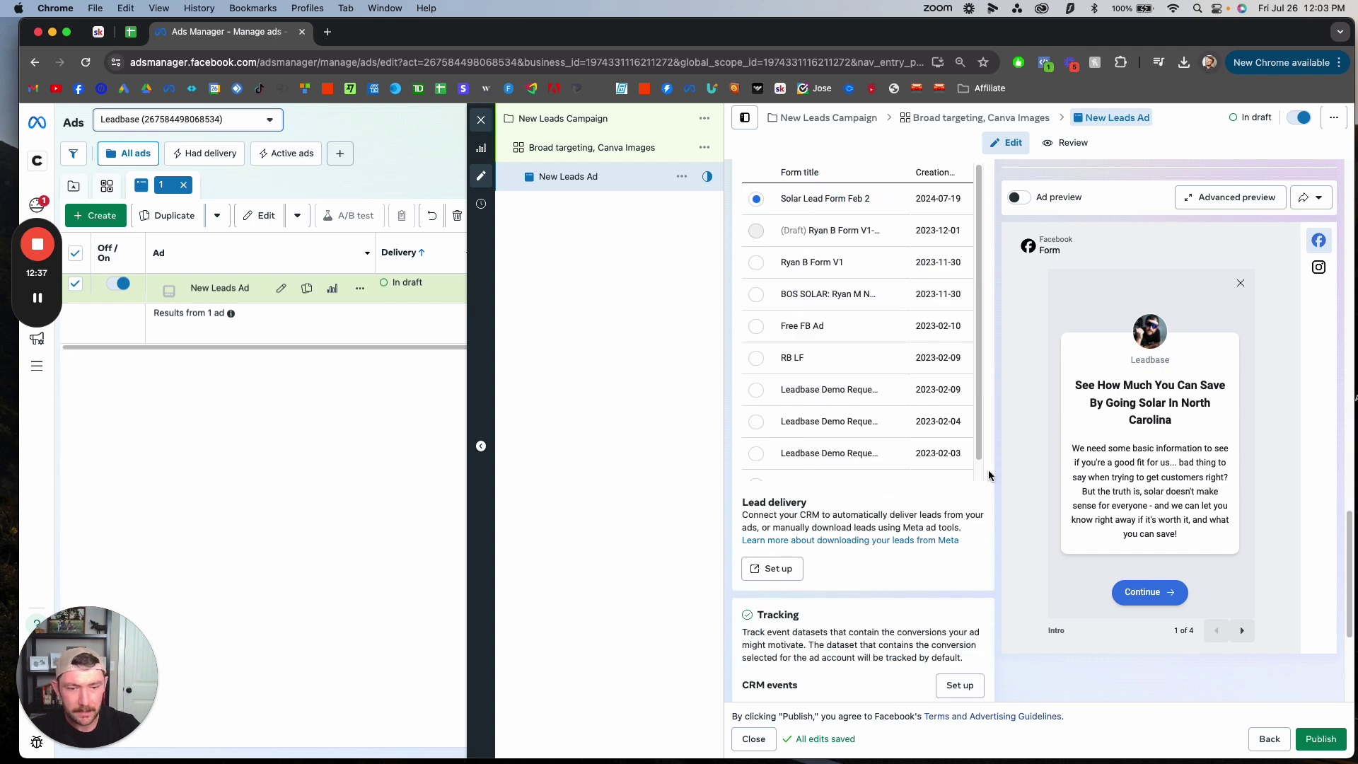
scroll(1001, 452, up, 12)
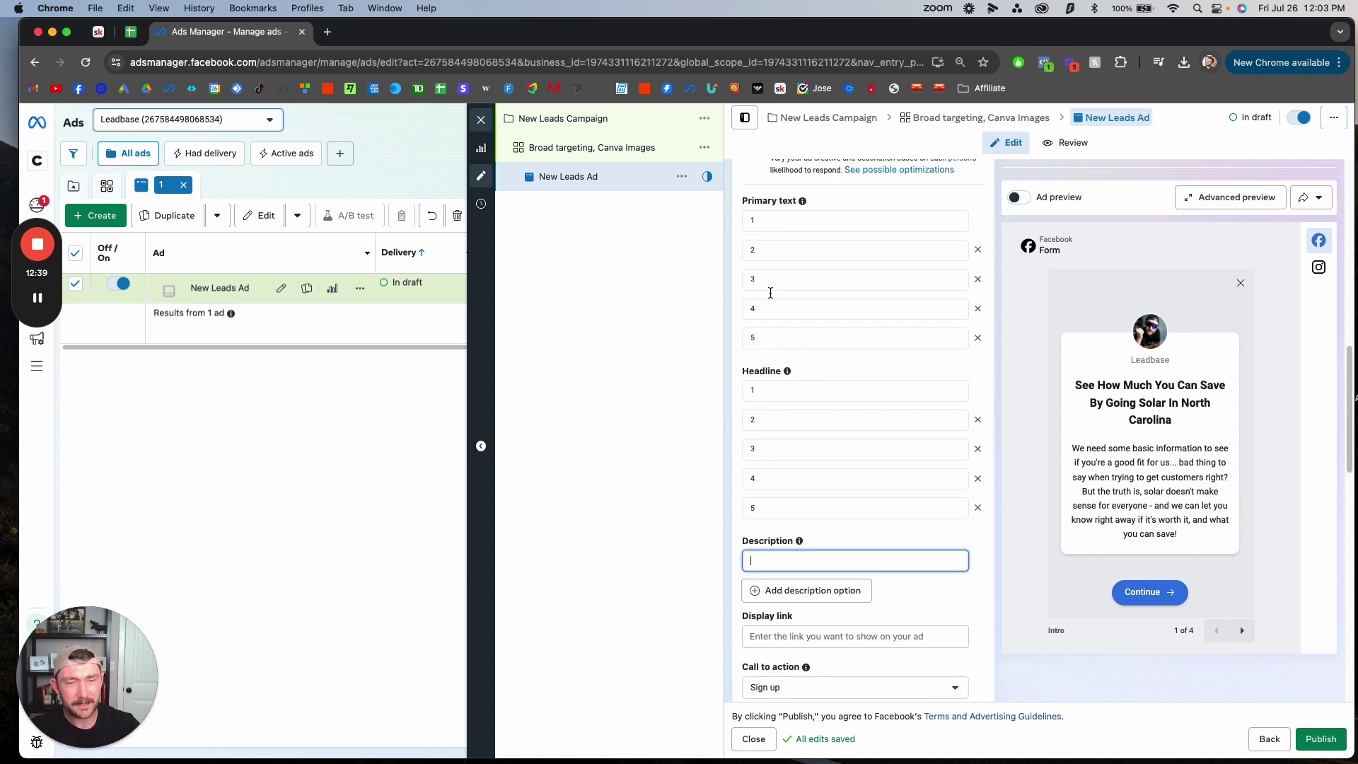
- Go back to the Broad targeting, Canva Images ad set via its breadcrumb
click(978, 123)
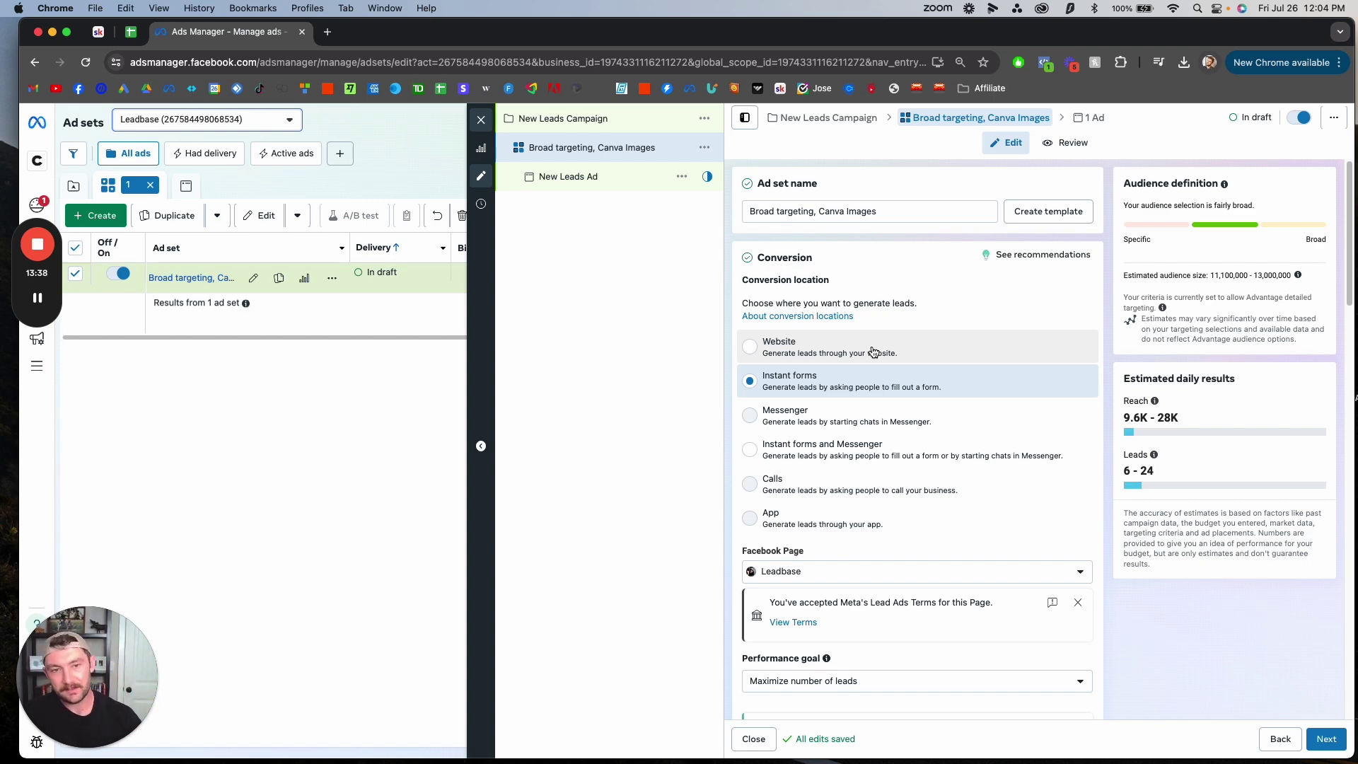
- Reopen New Leads Ad from the 1 Ad breadcrumb and review its primary texts and headlines
click(1092, 118)
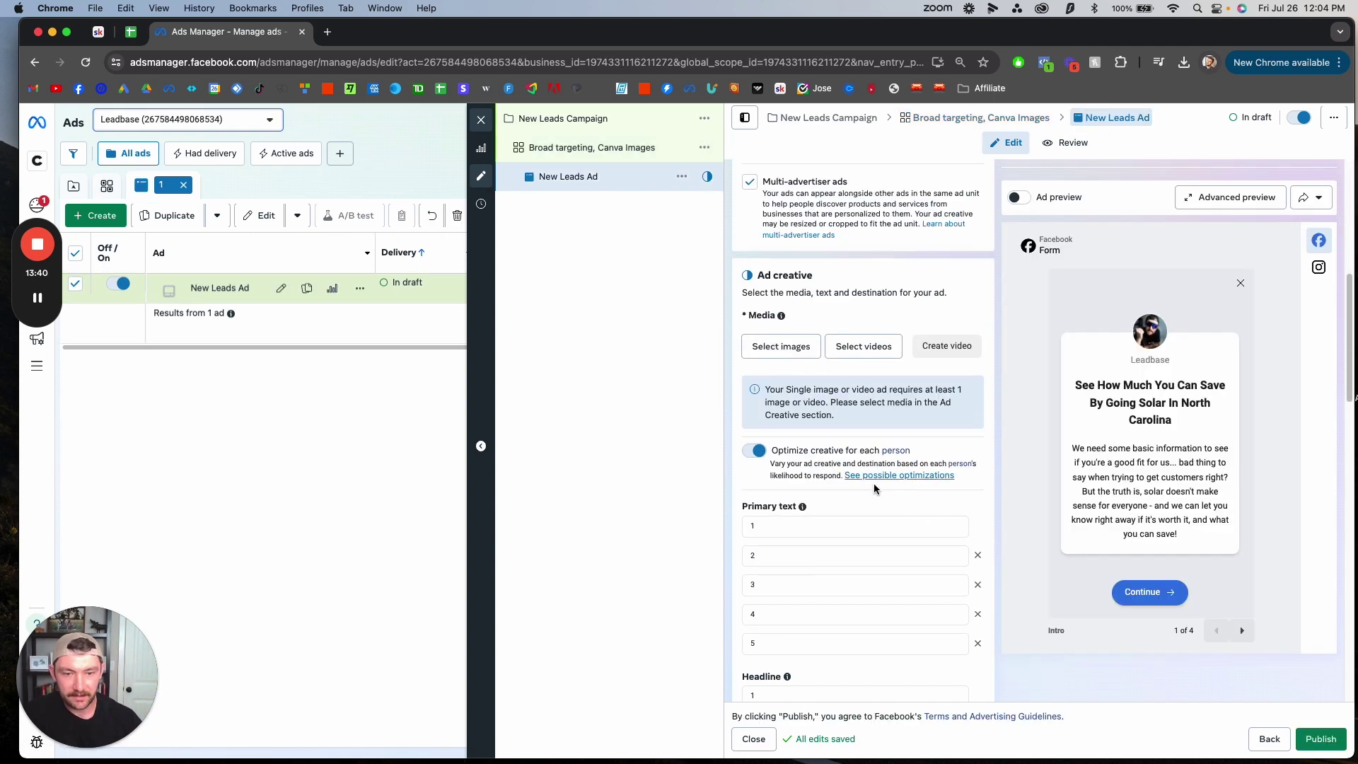
scroll(872, 482, down, 2)
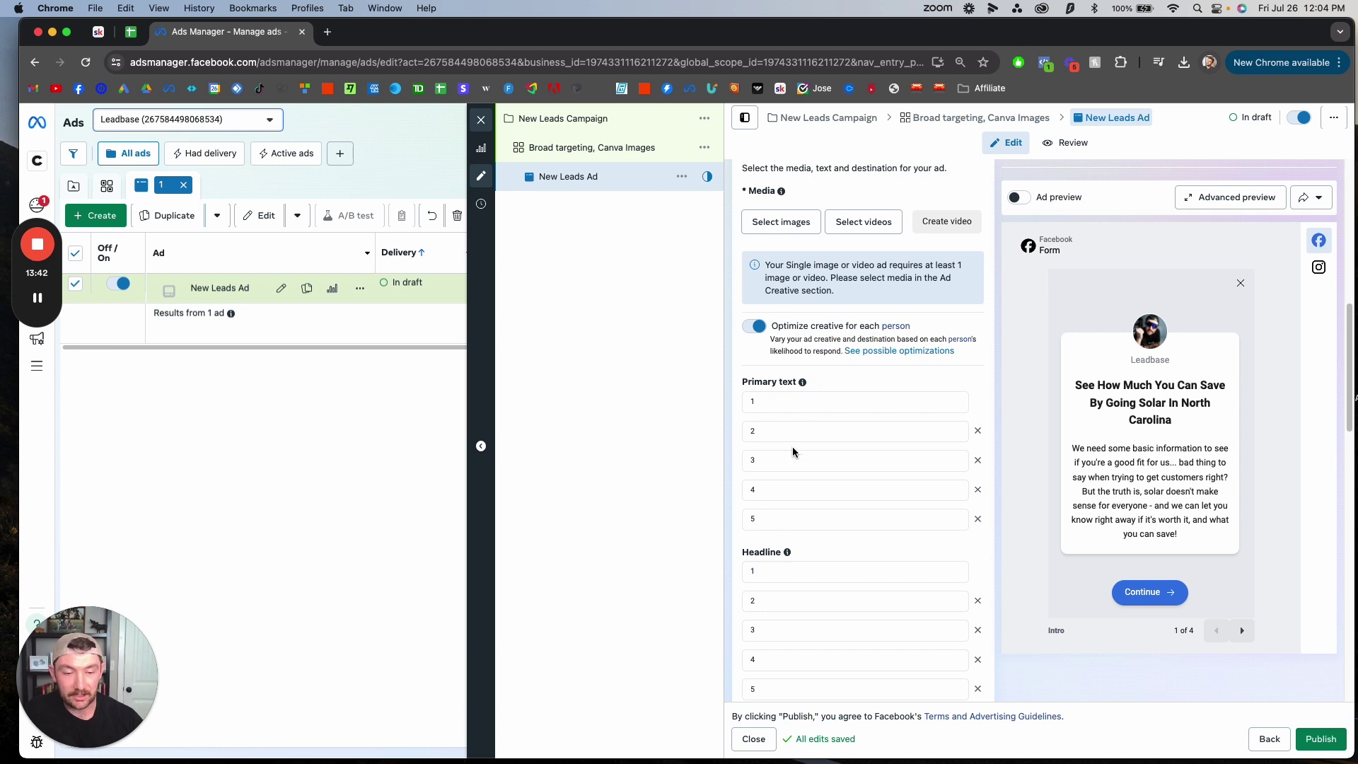
scroll(859, 500, down, 2)
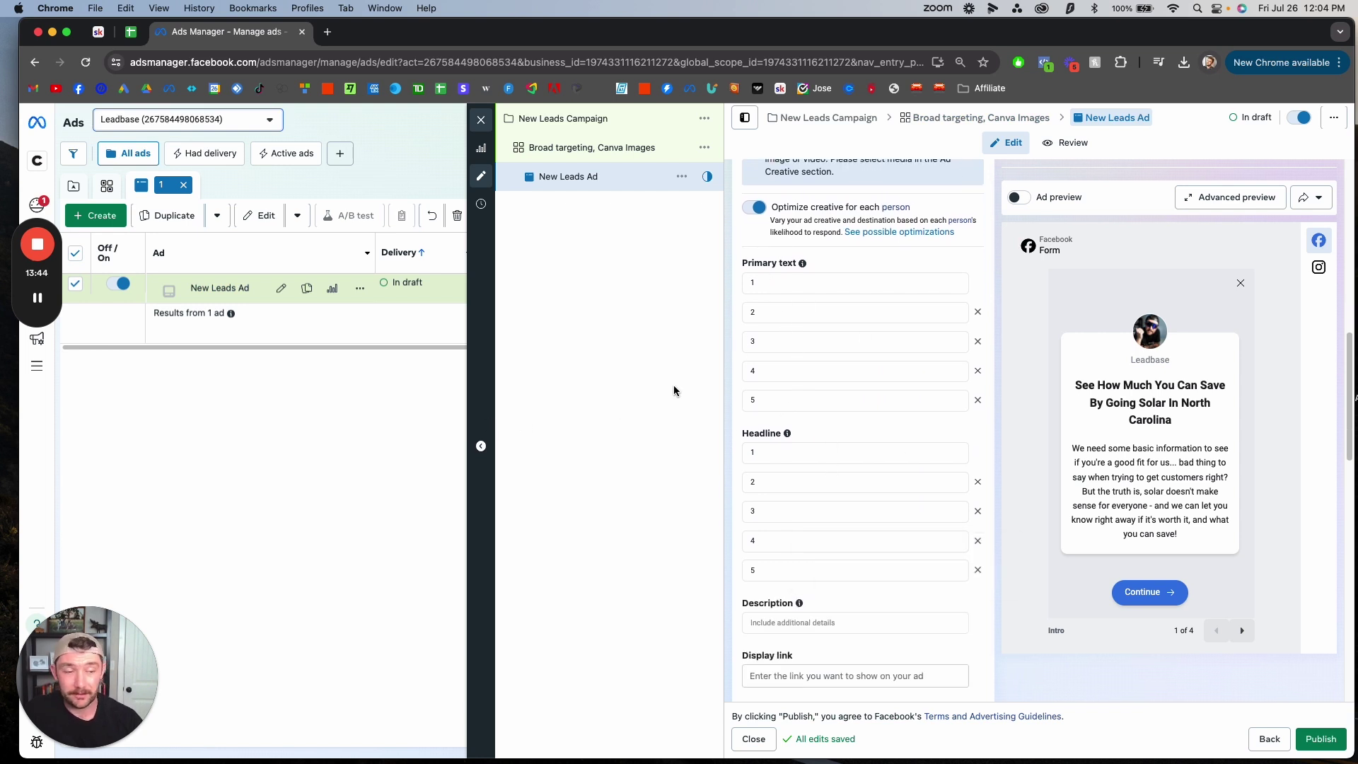
mouse_move(789, 434)
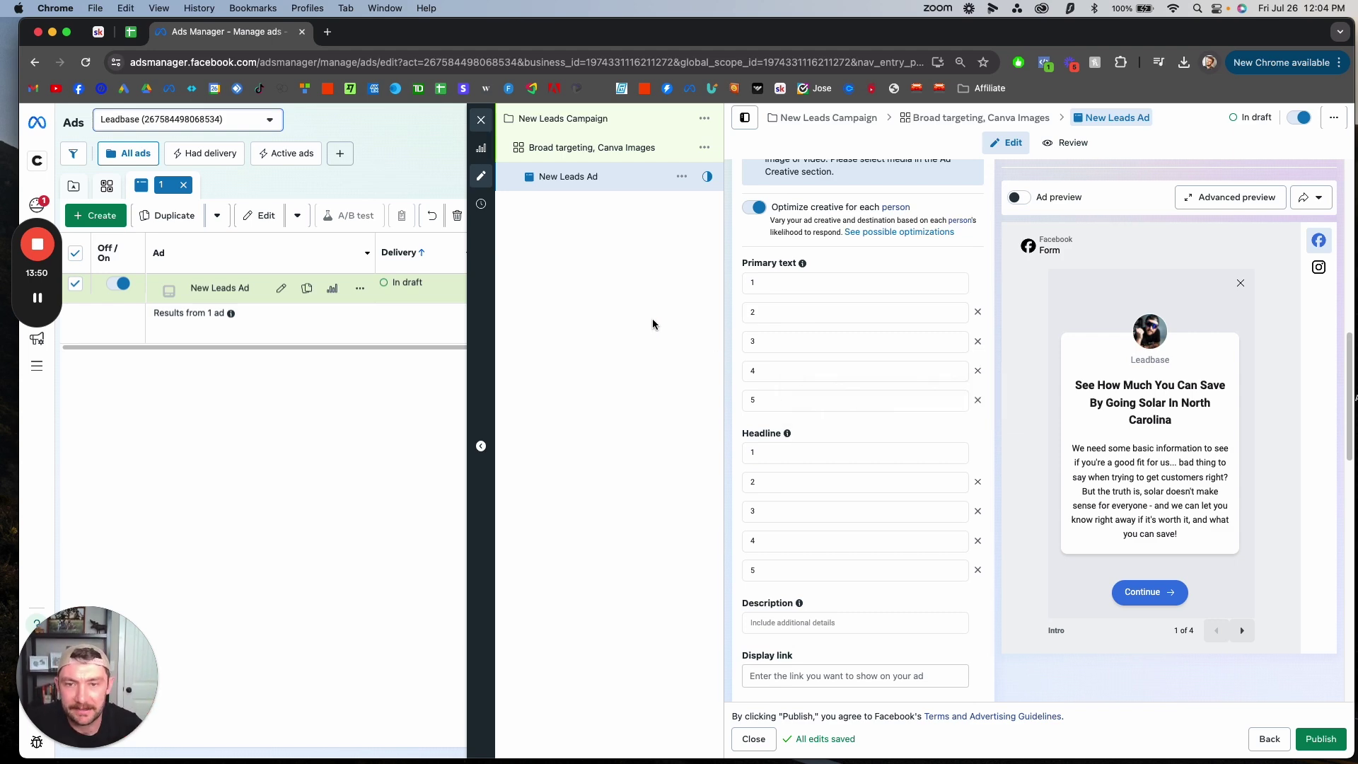
scroll(874, 331, up, 10)
scroll(875, 336, up, 1)
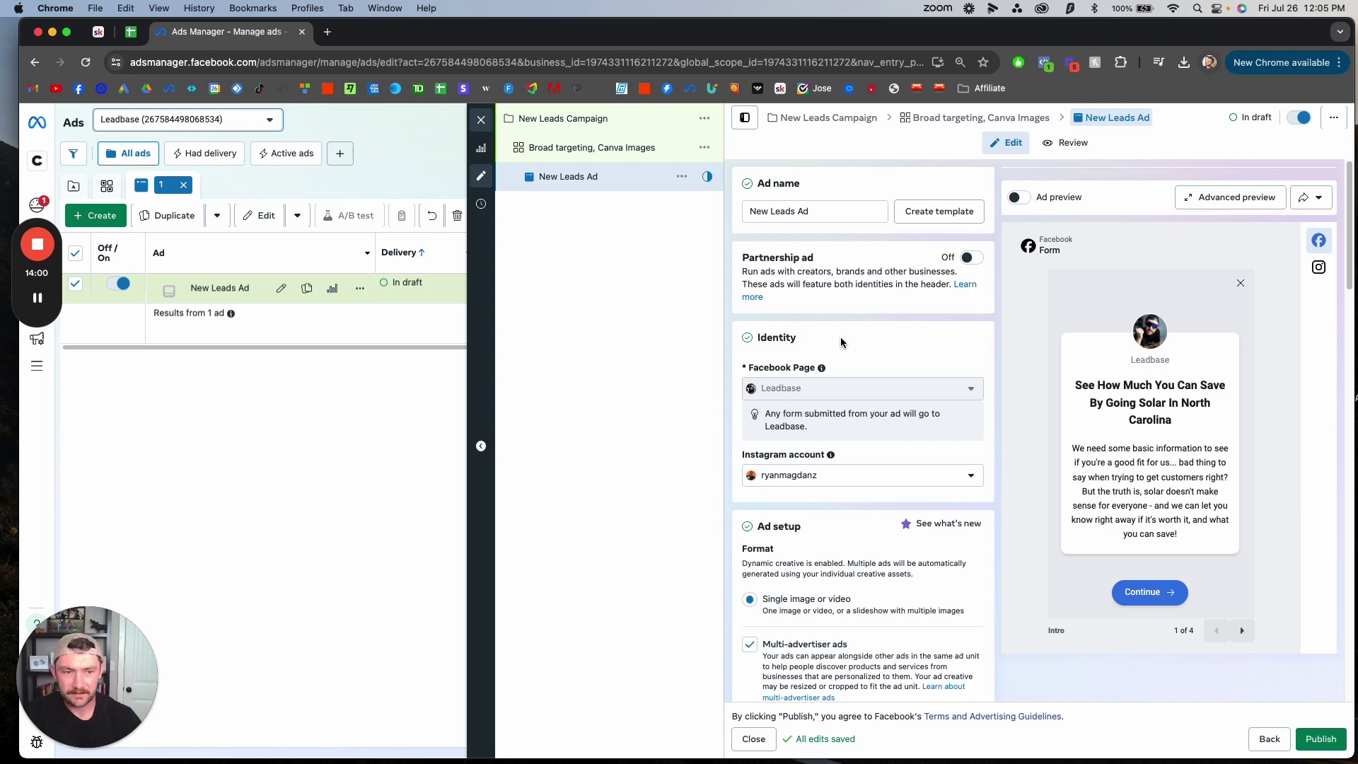
scroll(894, 377, down, 6)
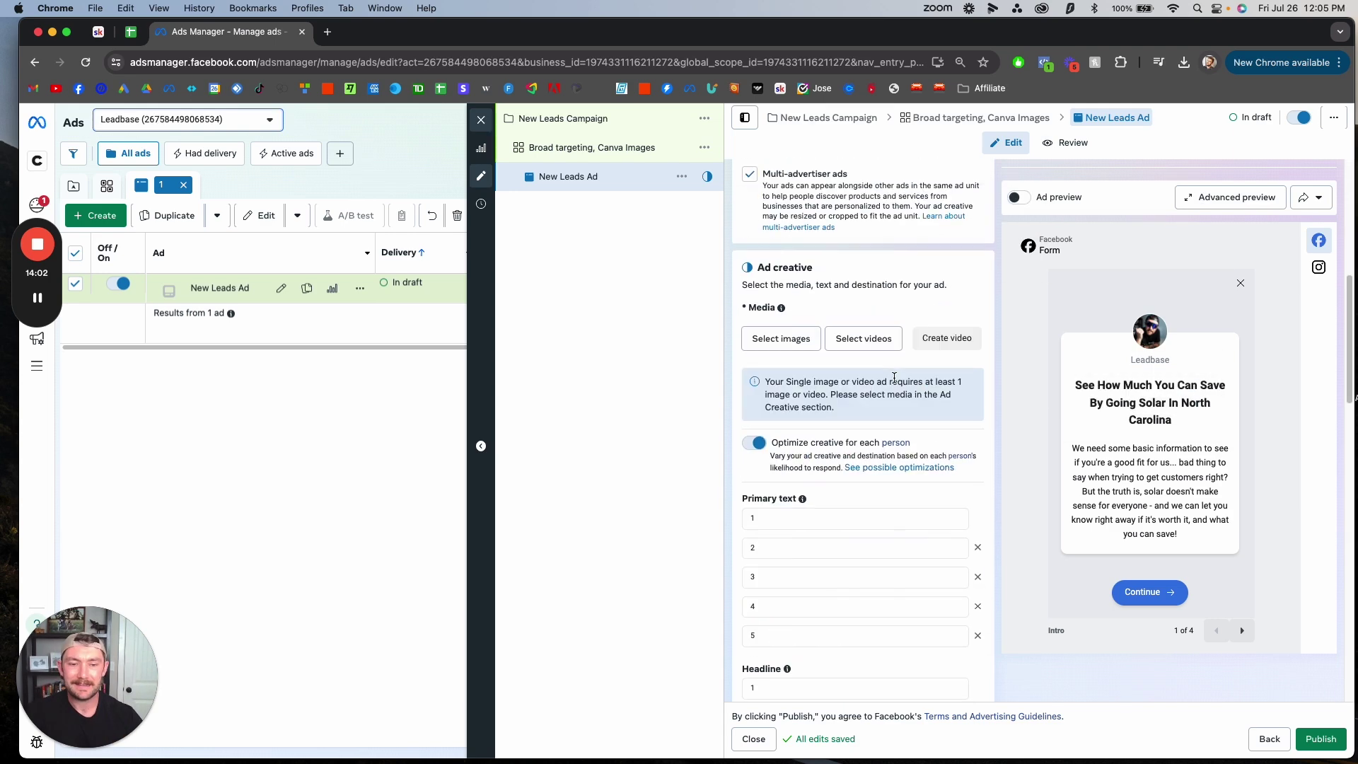
scroll(894, 377, down, 5)
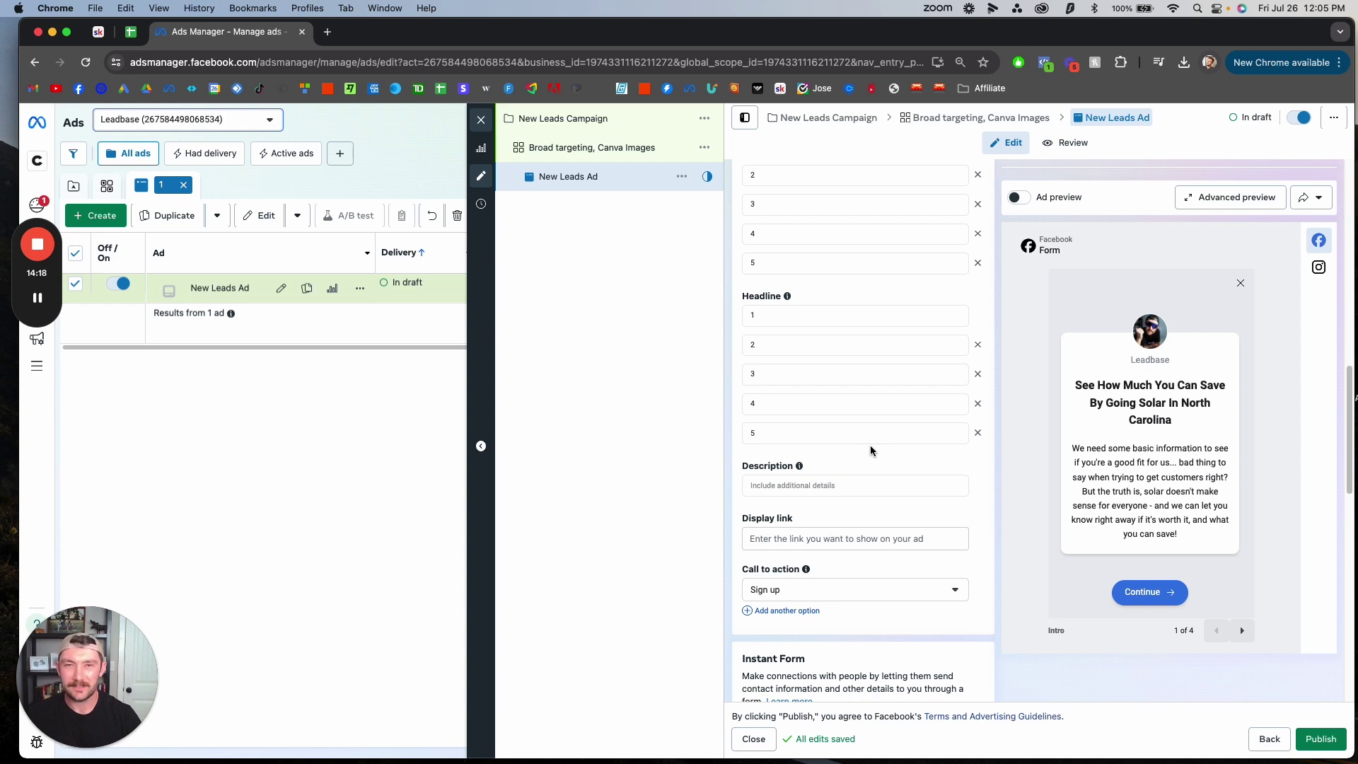
mouse_move(373, 247)
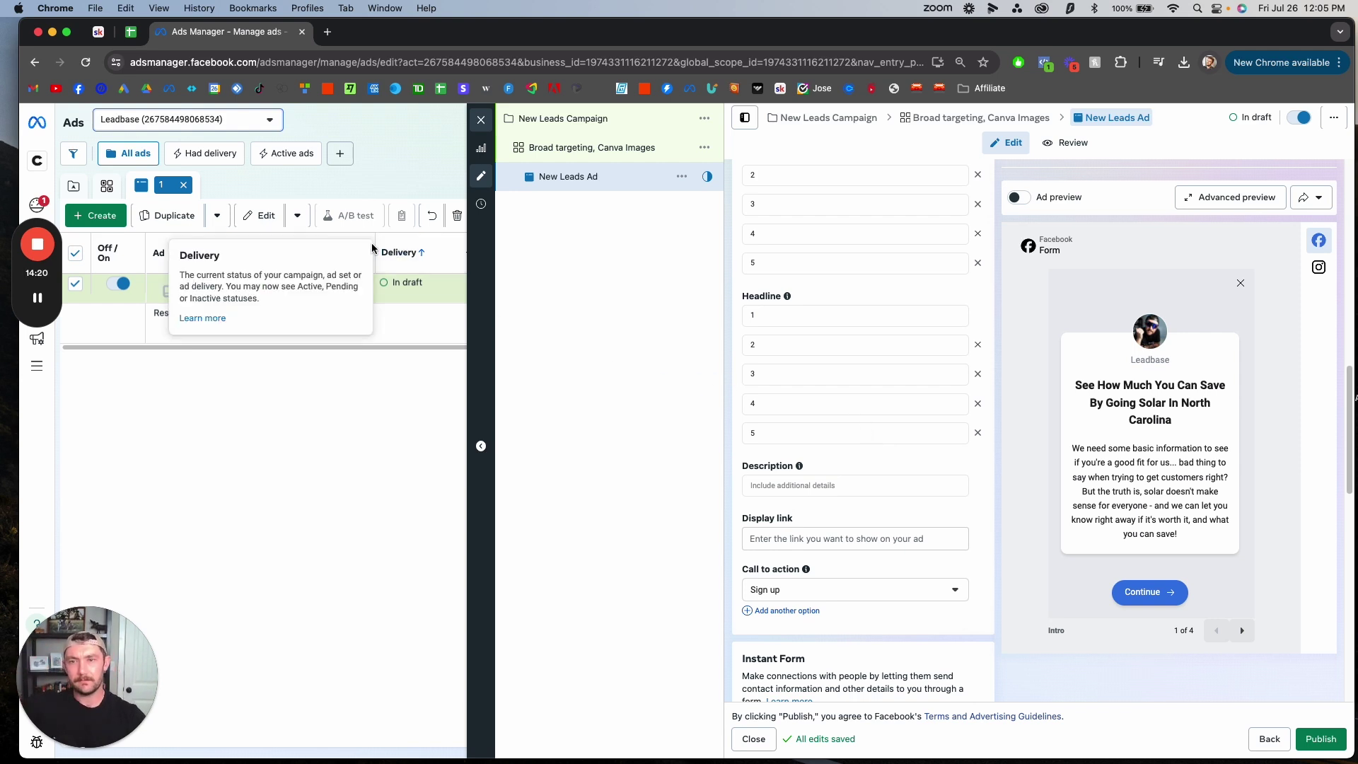